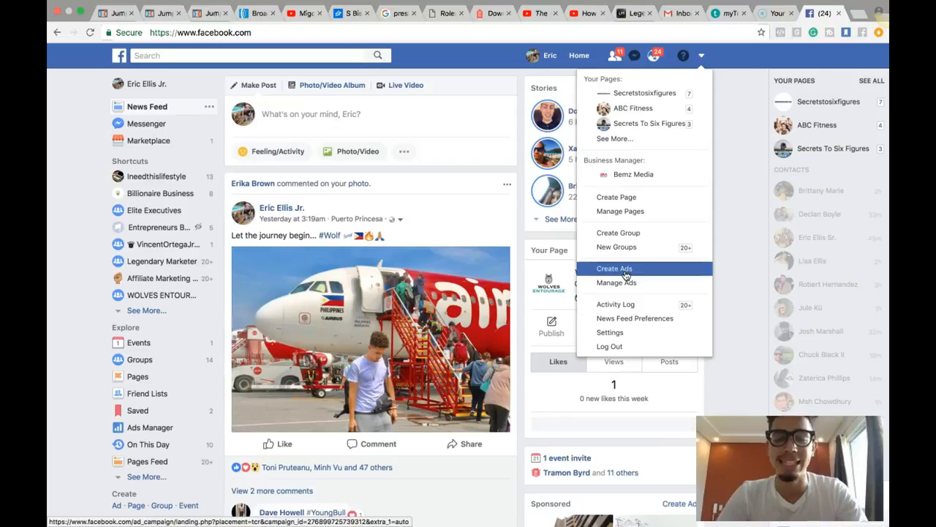
- Start creating a new ad, discard the previously saved draft by starting over, and dismiss the notices about upcoming changes
left_click(626, 273)
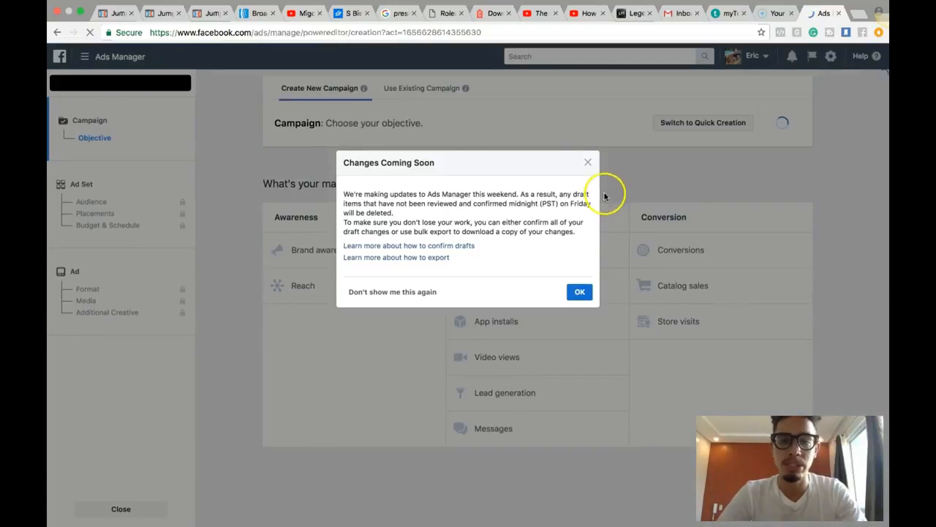
left_click(587, 162)
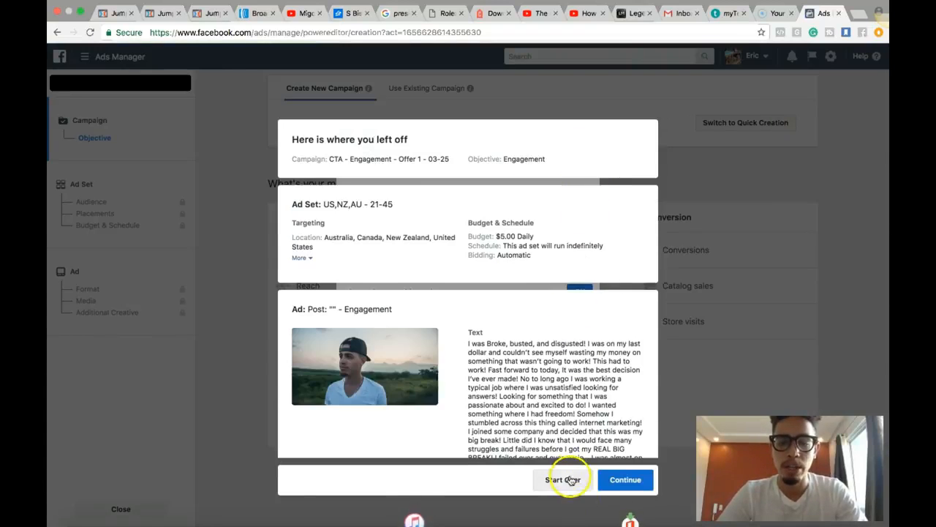
left_click(576, 481)
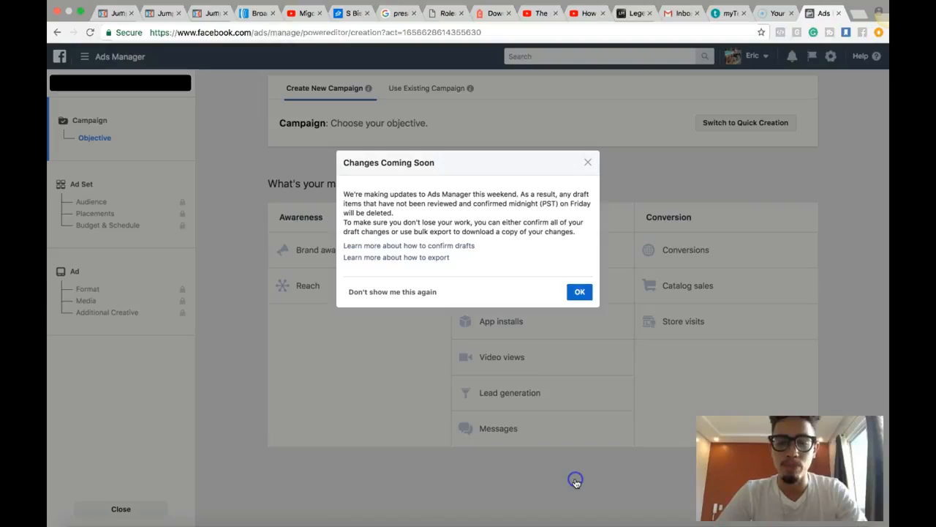
left_click(580, 291)
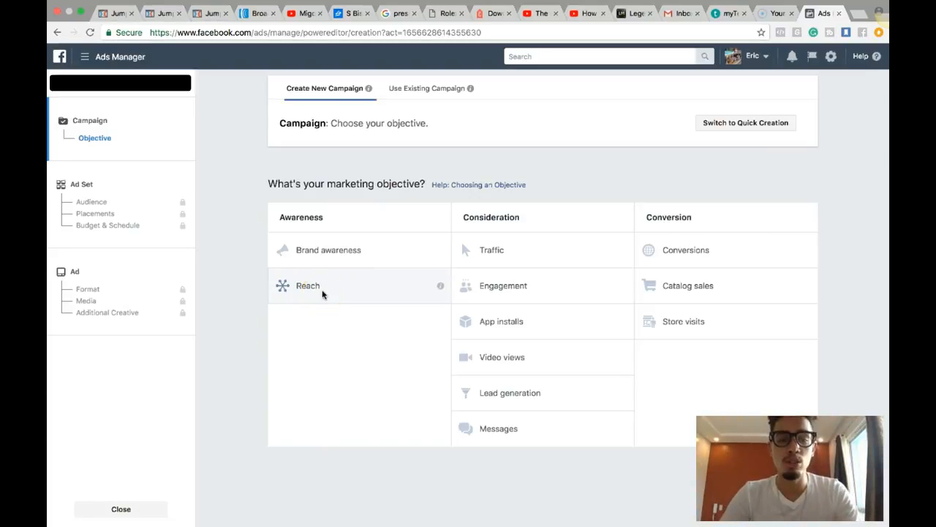
- Choose Traffic as the marketing objective for the new campaign
left_click(334, 256)
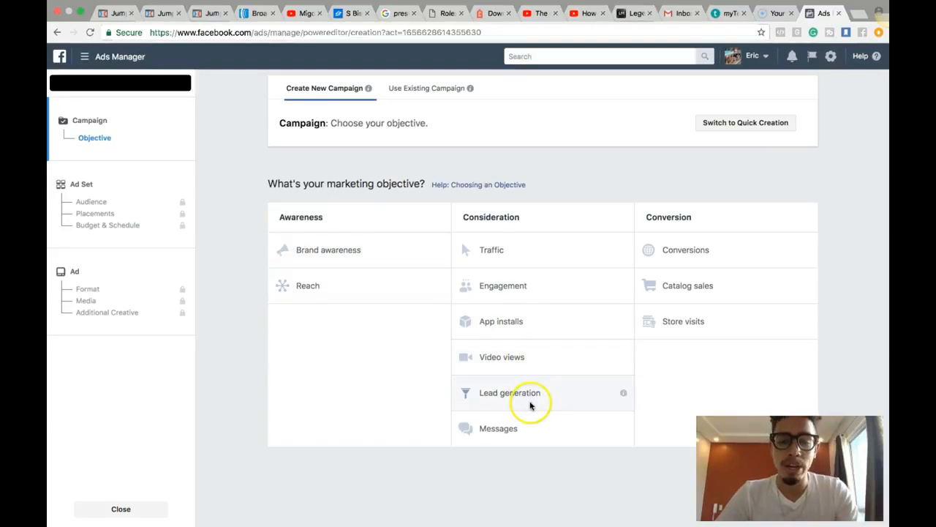
left_click(573, 401)
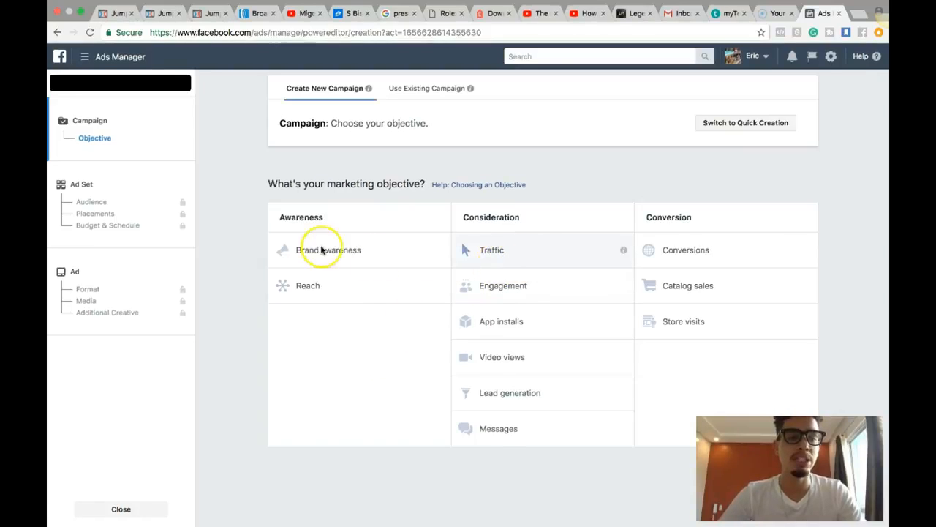
left_click(526, 252)
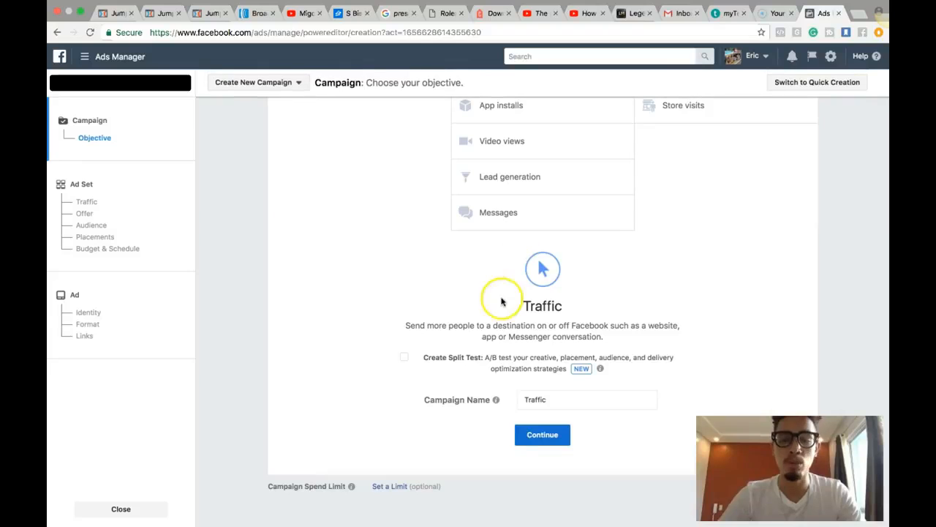
left_click(565, 402)
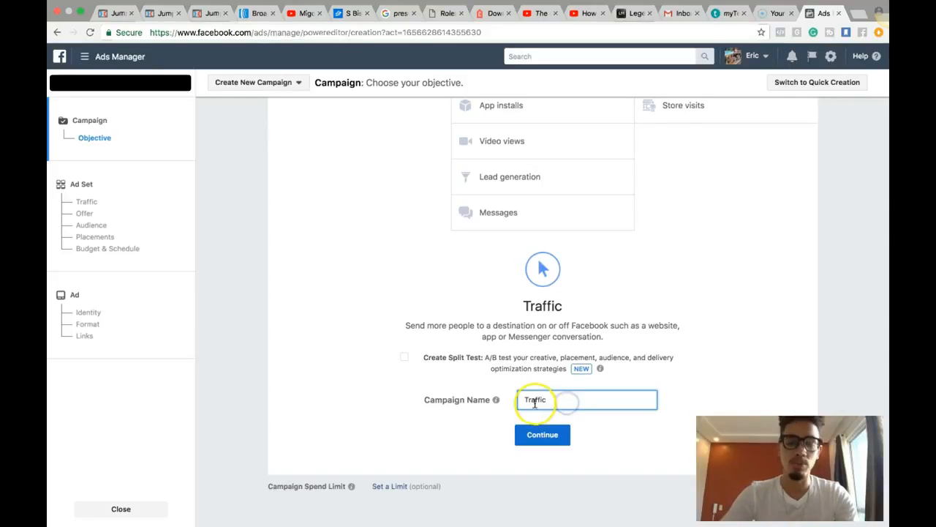
left_click(527, 399)
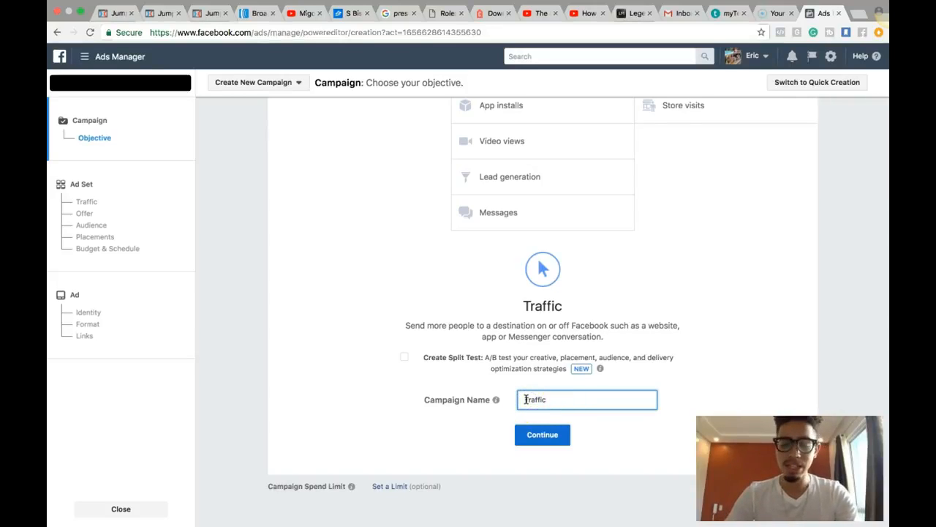
type("Ap")
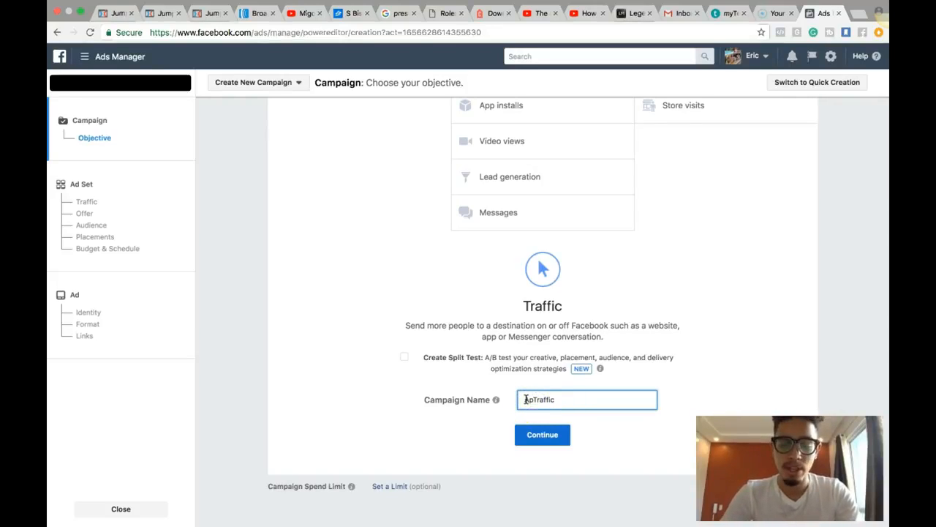
key("BackSpace")
key("BackSpace")
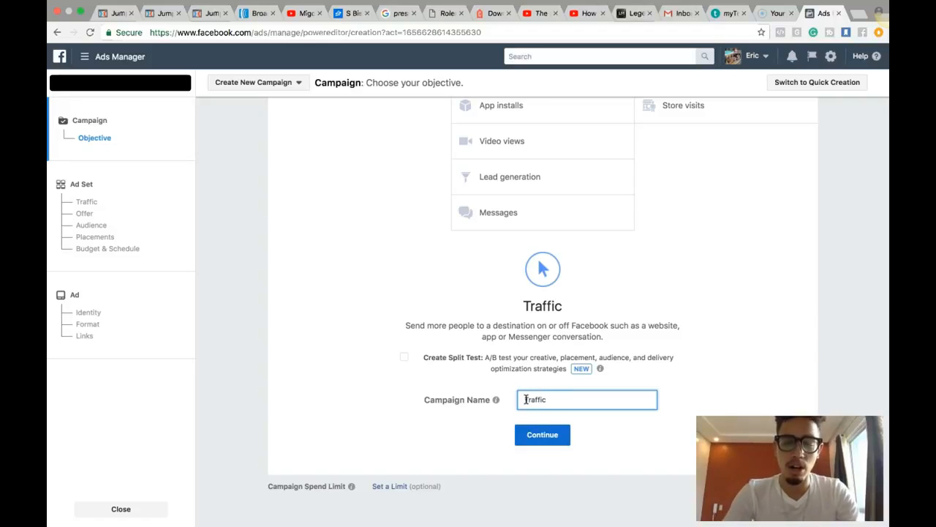
type("$4")
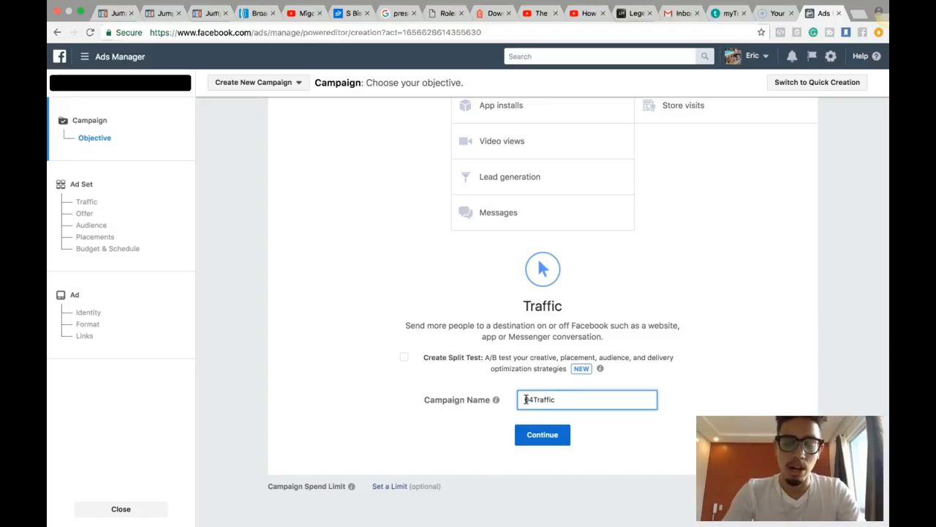
type("-01")
left_click(544, 400)
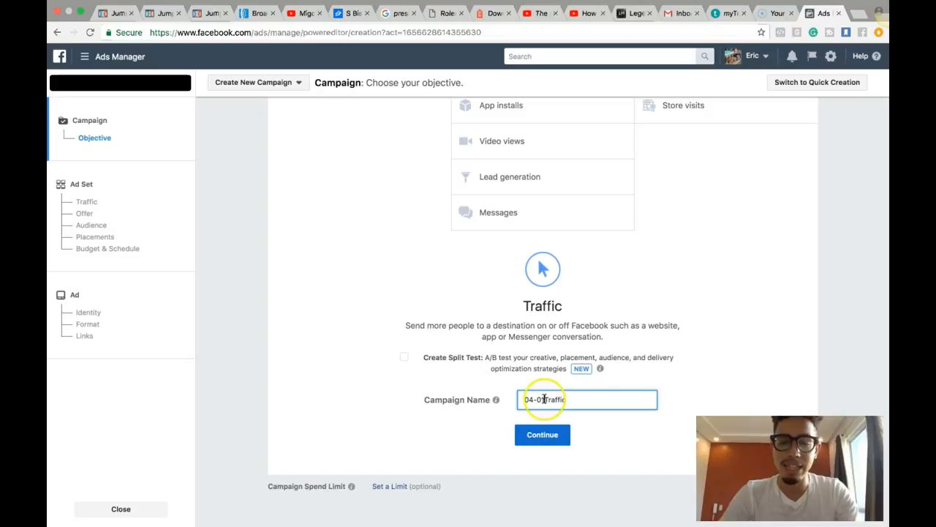
left_click_drag(543, 399, 434, 398)
key("BackSpace")
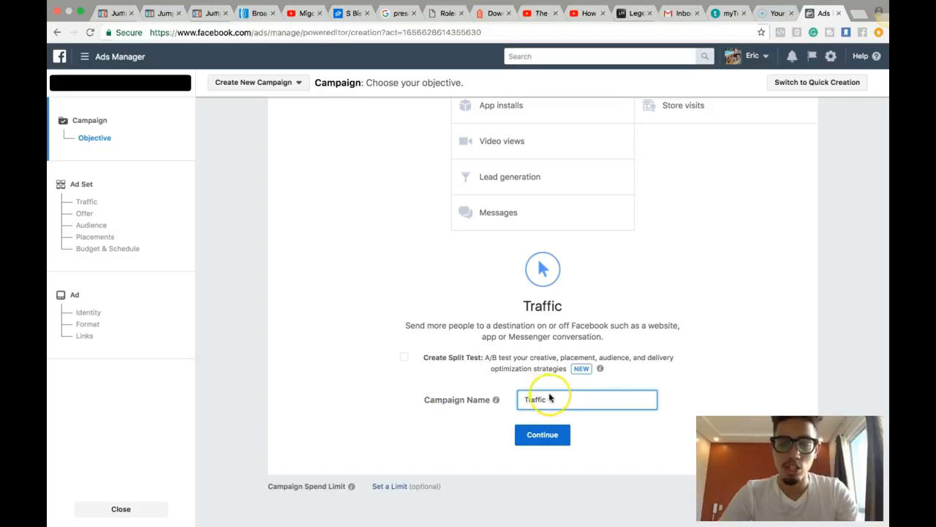
- Name the campaign "EE - Traffic - 04-01" and continue to the ad set settings
type("-")
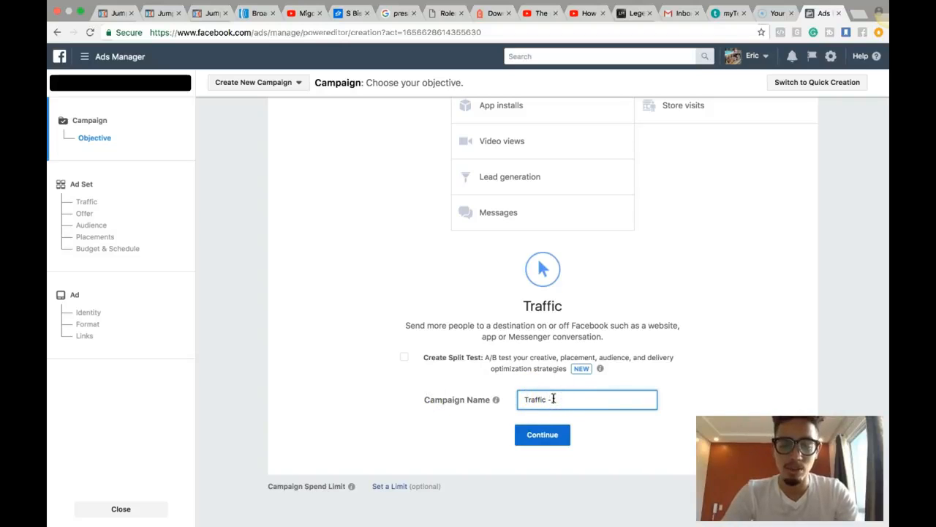
type(" 04-01")
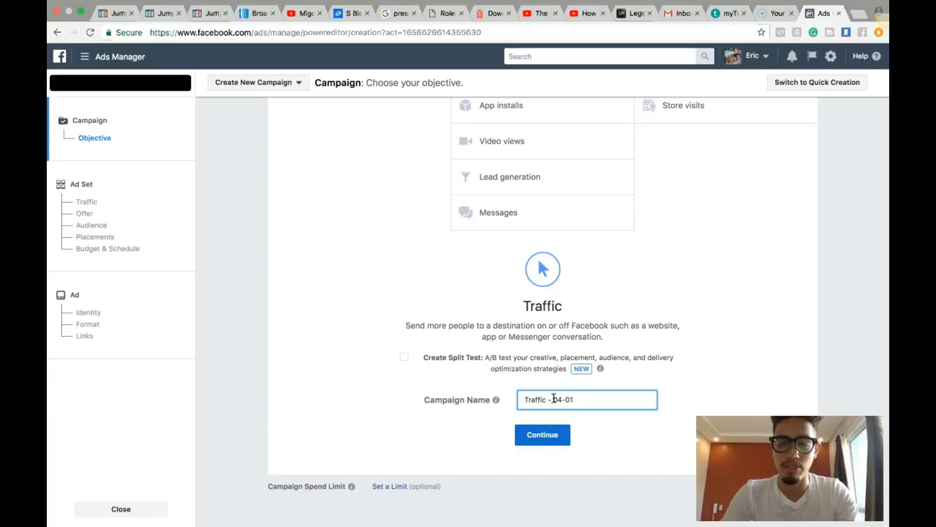
type(" -")
left_click(522, 400)
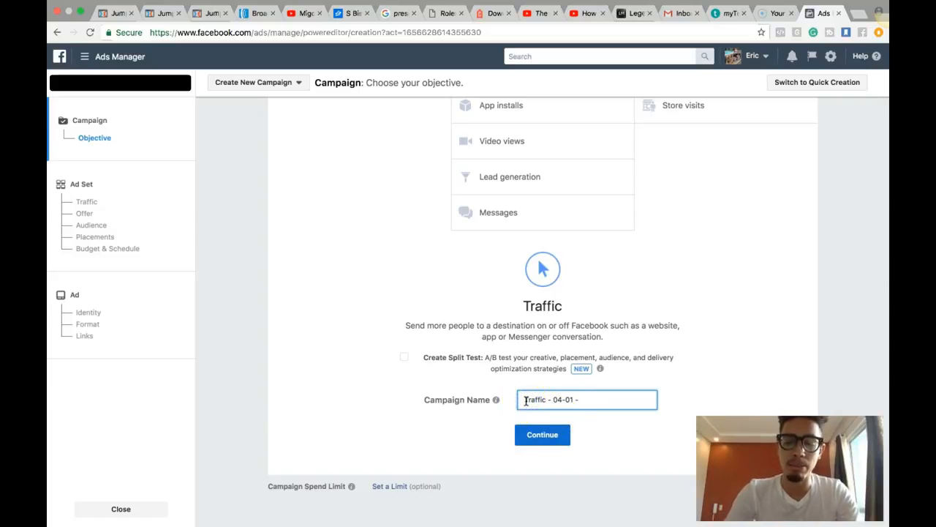
type("EE -")
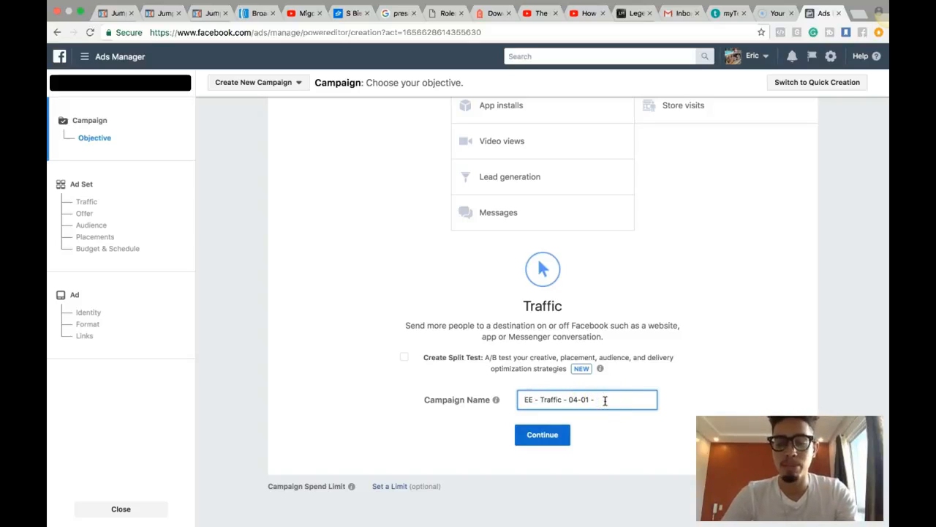
left_click(603, 404)
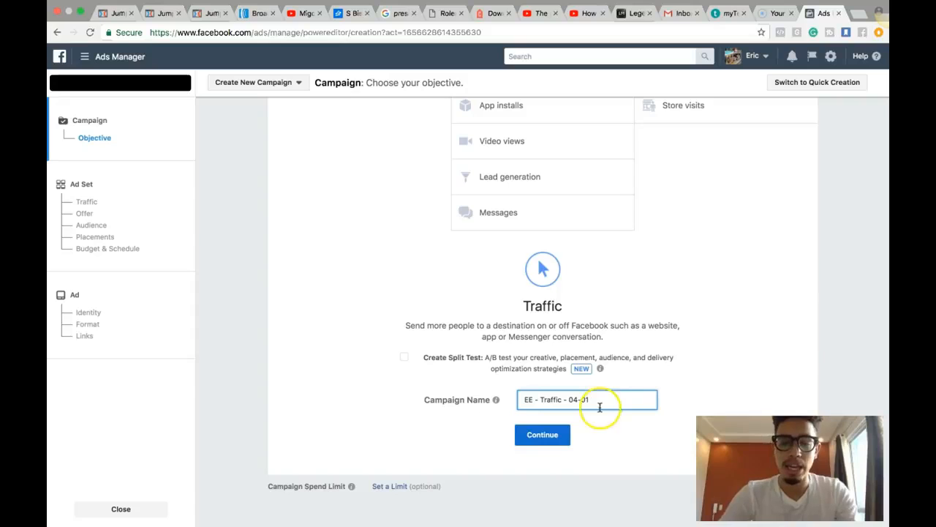
left_click(543, 436)
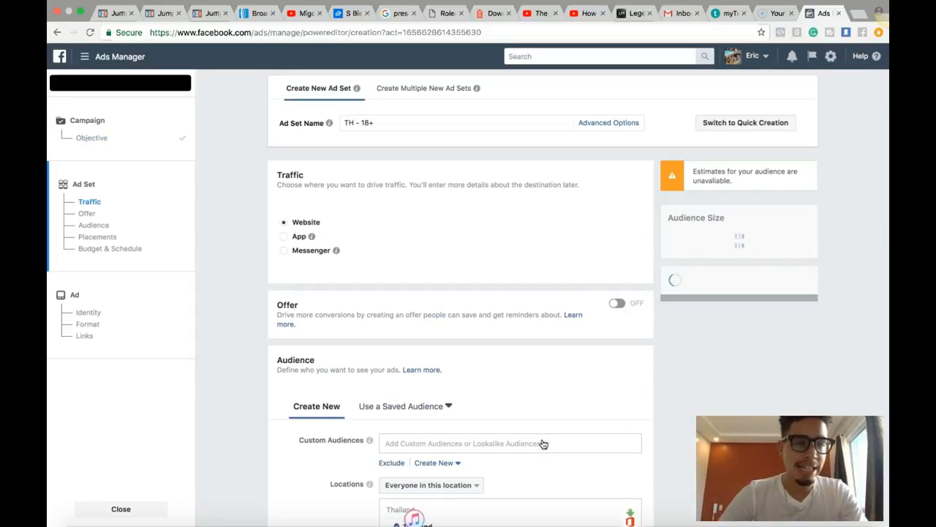
- Review the ad set's traffic destination, potential reach, and audience options such as location, age, gender and languages
left_click(101, 303)
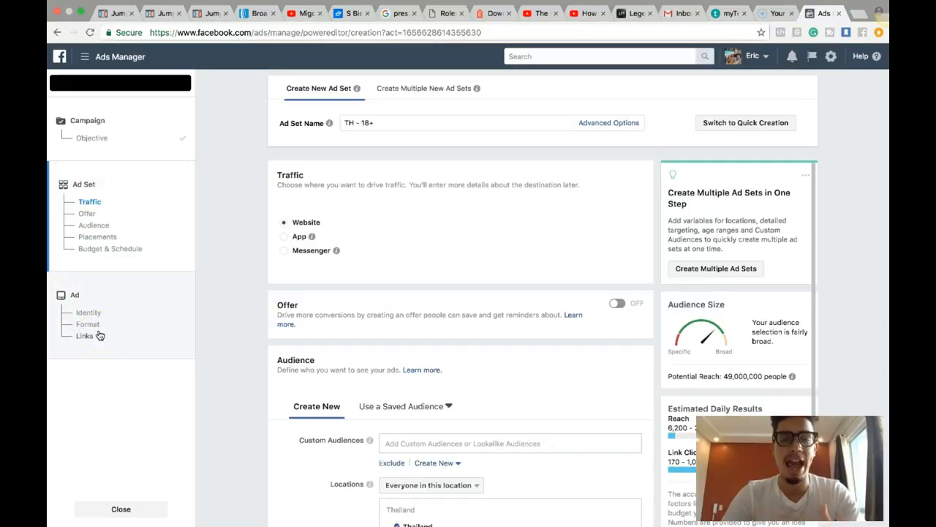
left_click(119, 200)
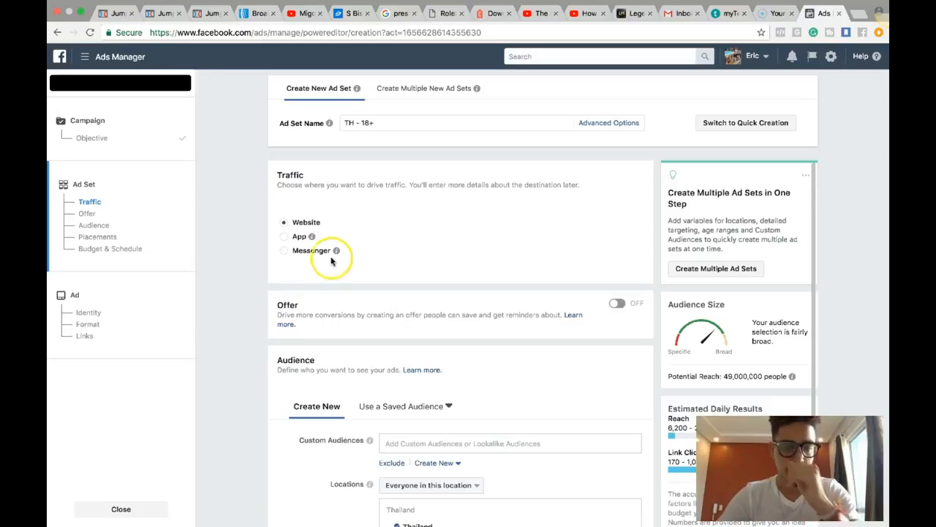
scroll(335, 264, "down", 1)
scroll(335, 263, "up", 1)
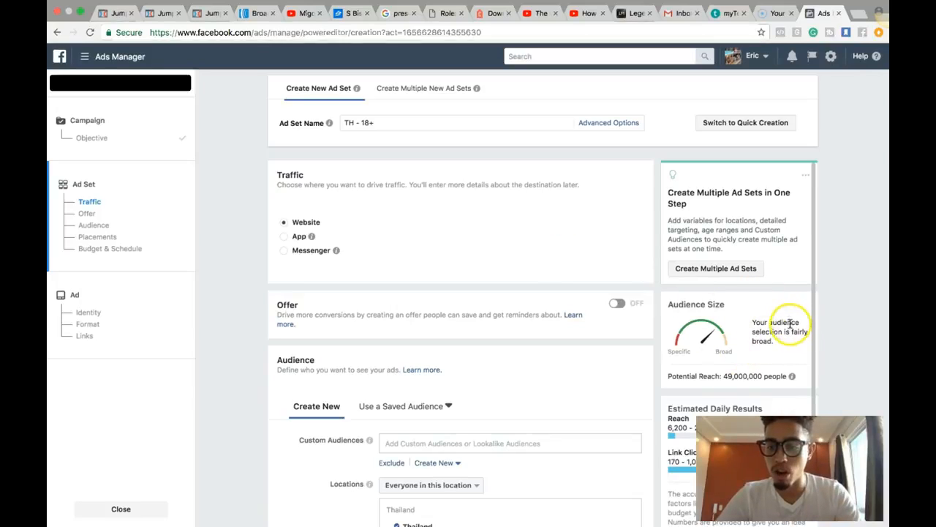
left_click_drag(722, 375, 839, 377)
left_click(737, 383)
scroll(574, 404, "down", 10)
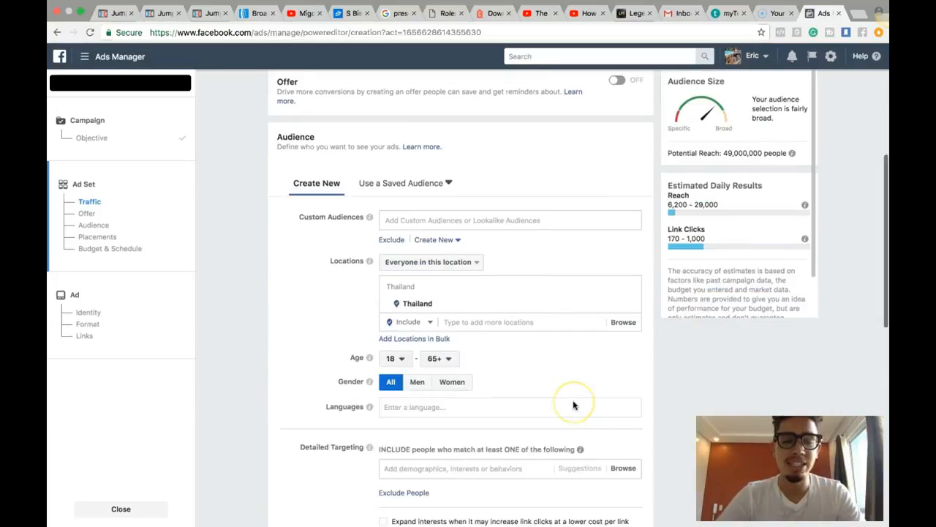
scroll(574, 405, "up", 10)
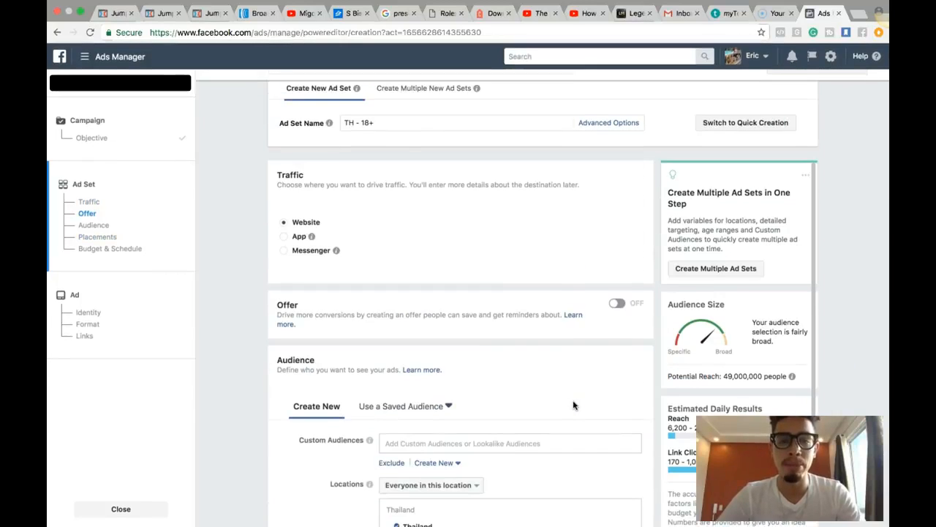
- Switch the ad set from automatic placements to Edit Placements to expose the individual platform choices
scroll(574, 403, "down", 10)
scroll(573, 403, "down", 1)
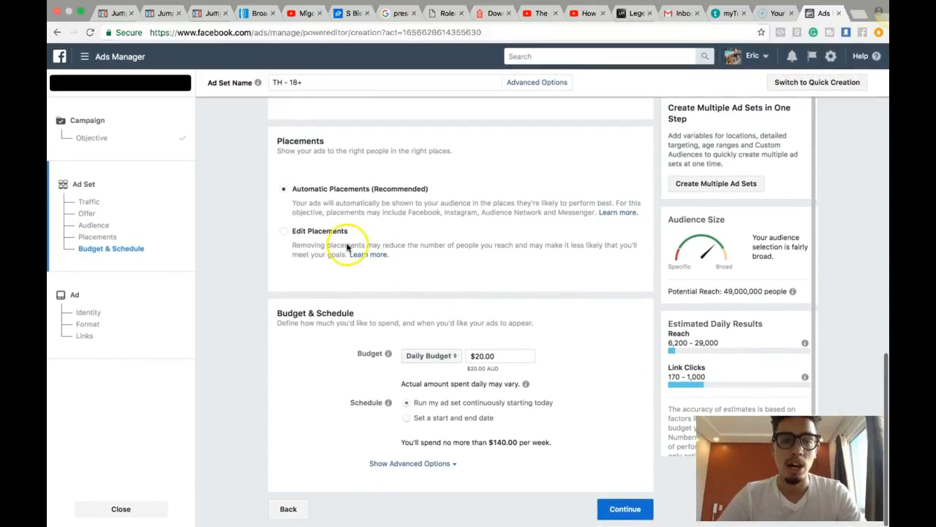
left_click(285, 231)
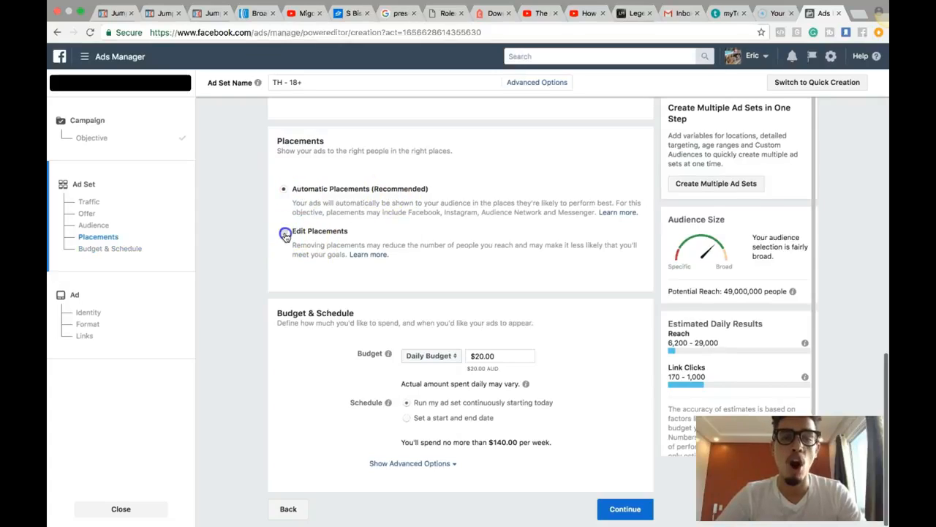
scroll(372, 307, "down", 2)
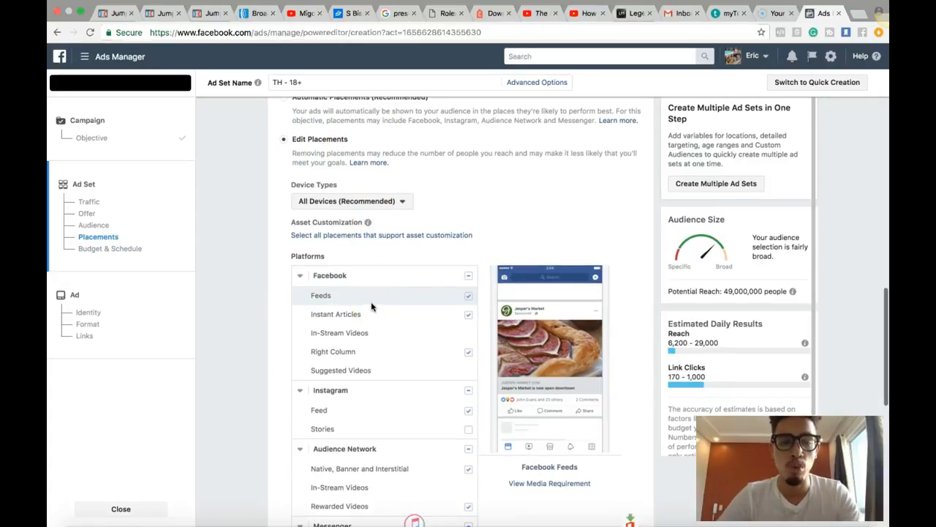
scroll(423, 308, "down", 1)
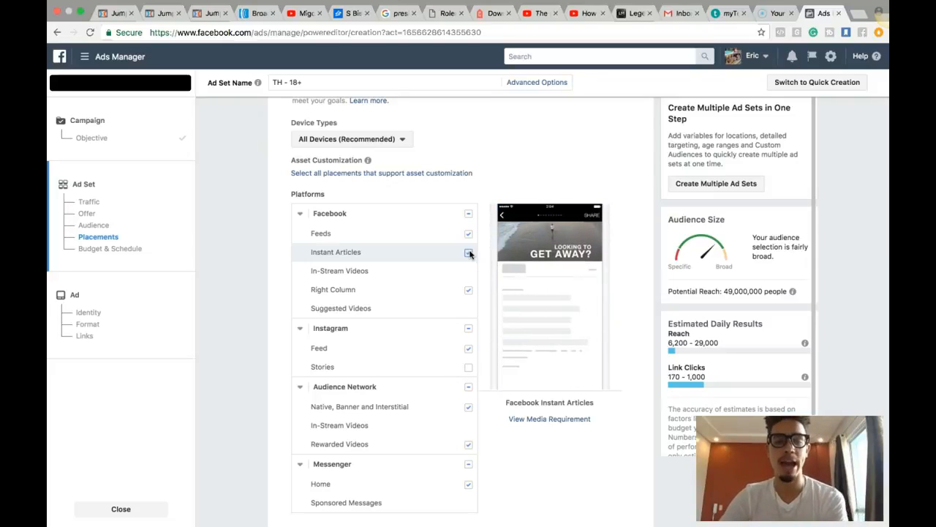
- Exclude Instant Articles and Right Column from the Facebook placements, keeping Feeds selected
left_click(319, 233)
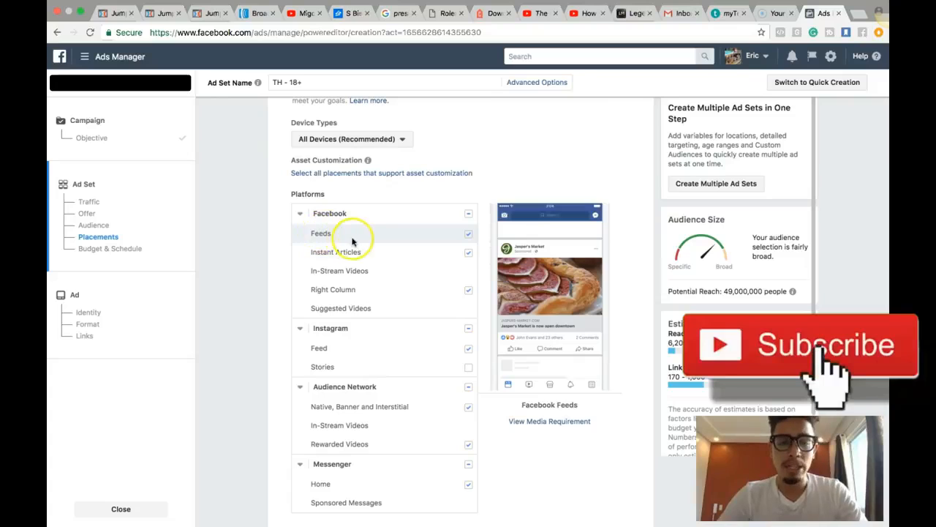
left_click(466, 253)
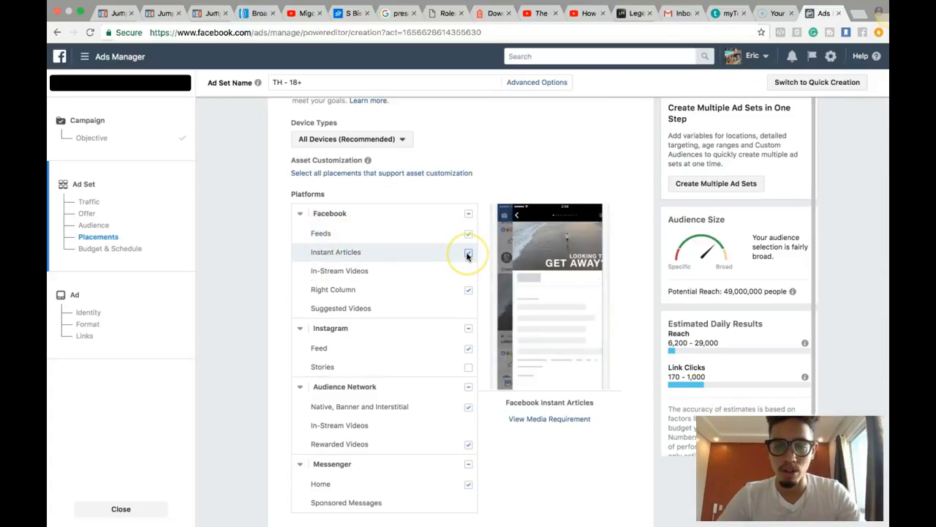
left_click(465, 269)
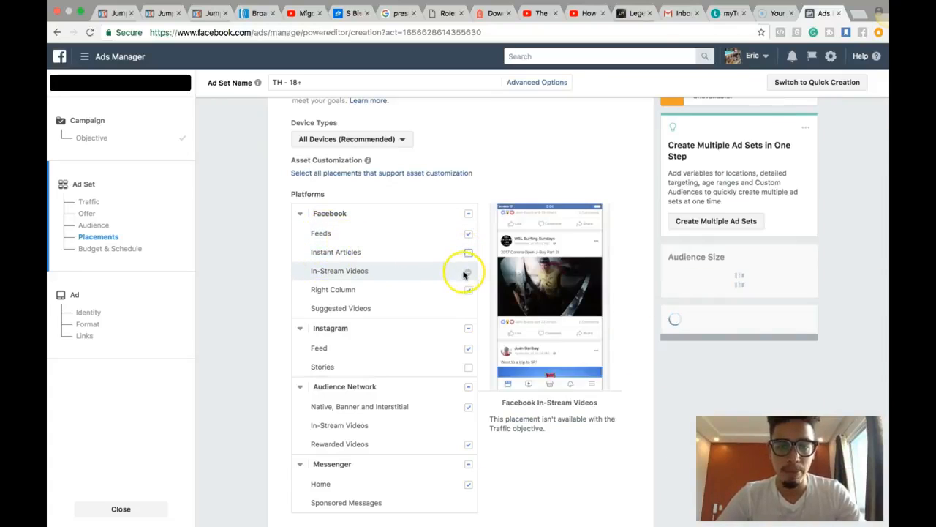
left_click(465, 316)
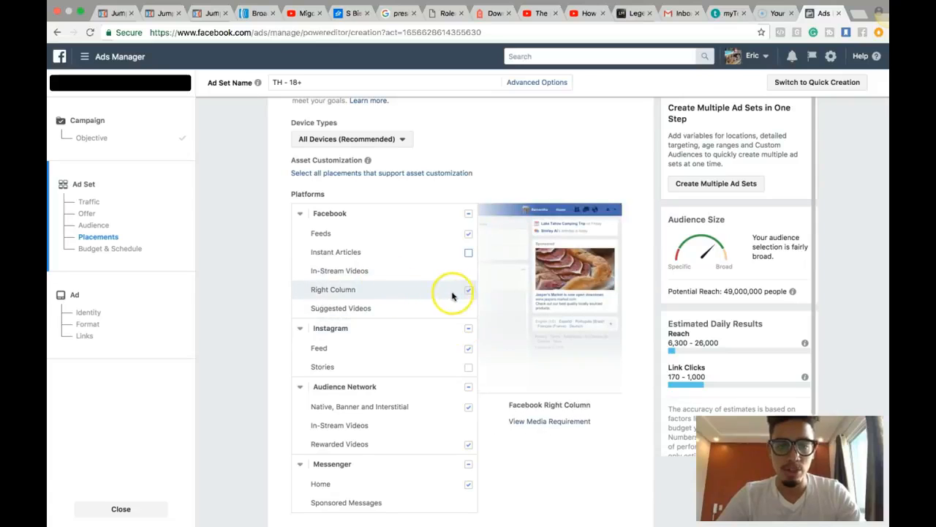
left_click(468, 290)
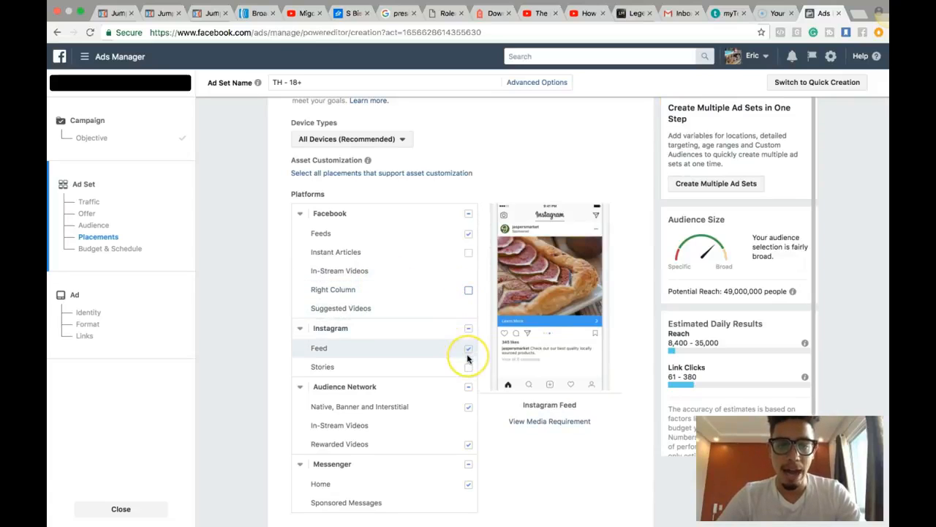
scroll(468, 337, "down", 2)
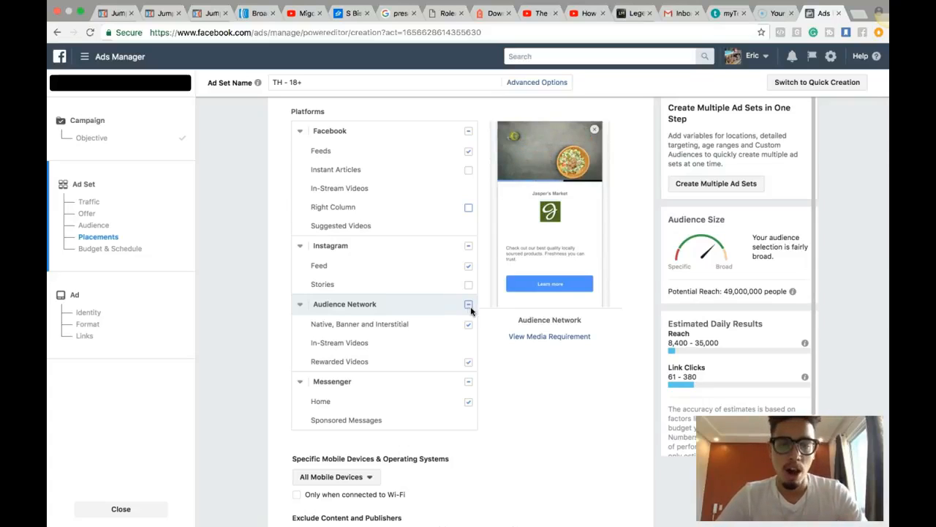
- Exclude all Audience Network and Messenger placements from the ad set's platforms
left_click(468, 304)
left_click(468, 381)
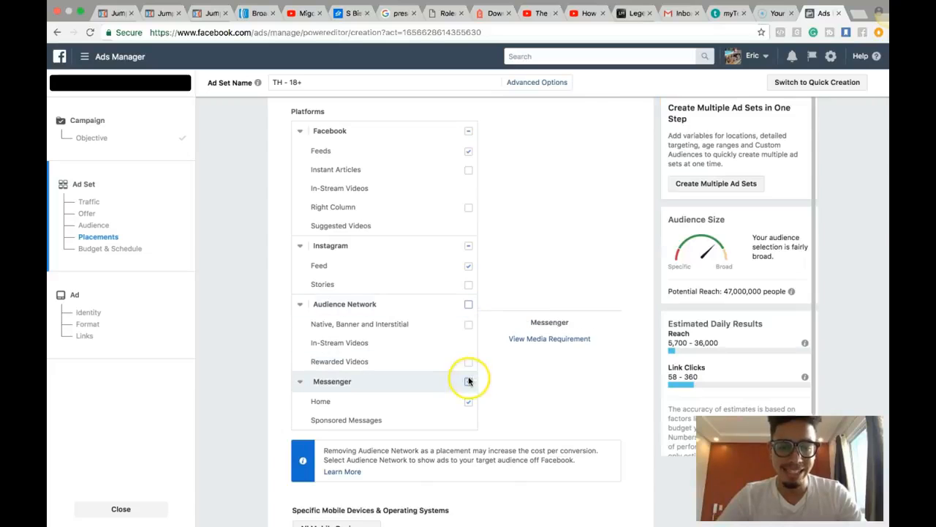
left_click(468, 382)
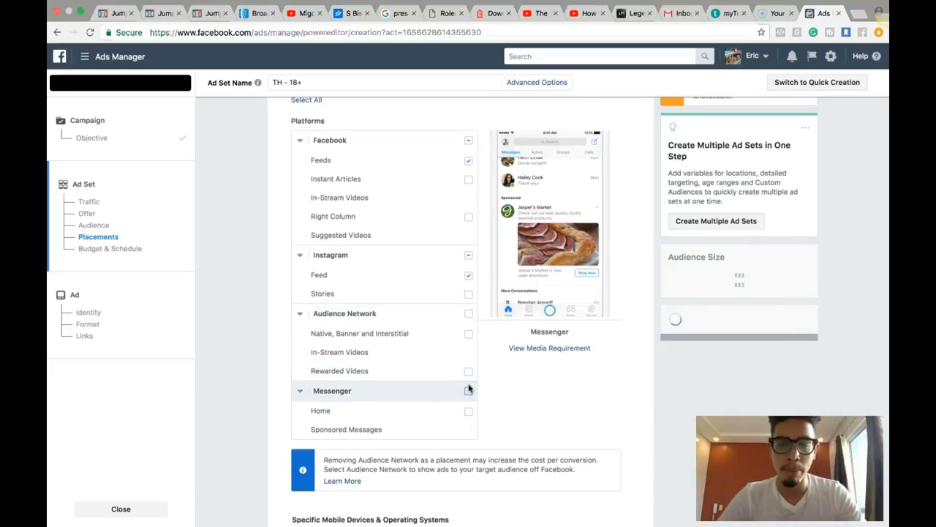
- Review the selected Facebook and Instagram placements and check the potential reach for the ad set's audience
scroll(469, 389, "up", 2)
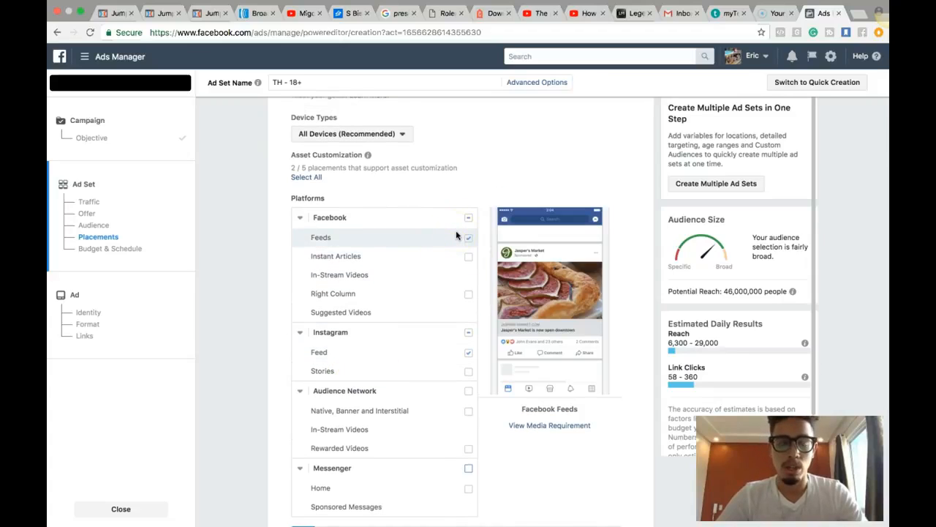
scroll(477, 211, "down", 3)
scroll(476, 215, "up", 3)
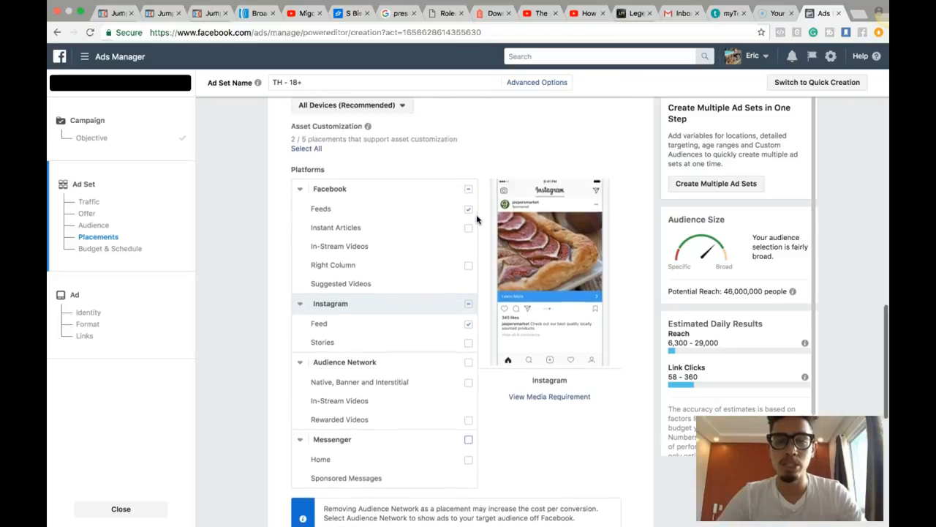
scroll(477, 219, "up", 10)
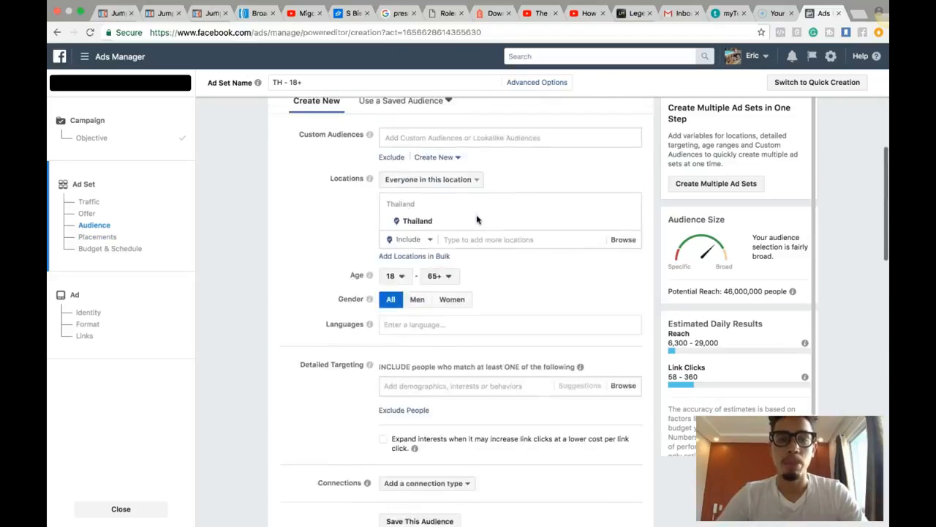
scroll(476, 220, "up", 2)
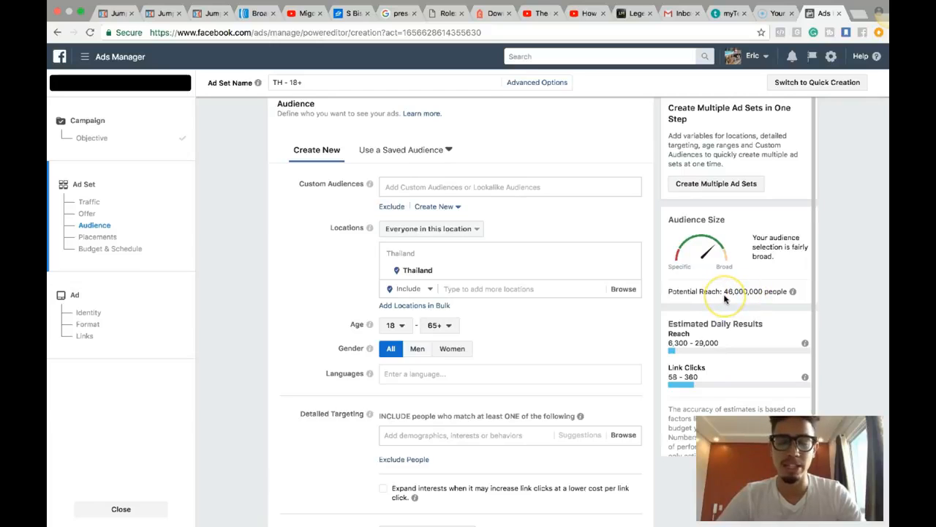
scroll(495, 434, "down", 10)
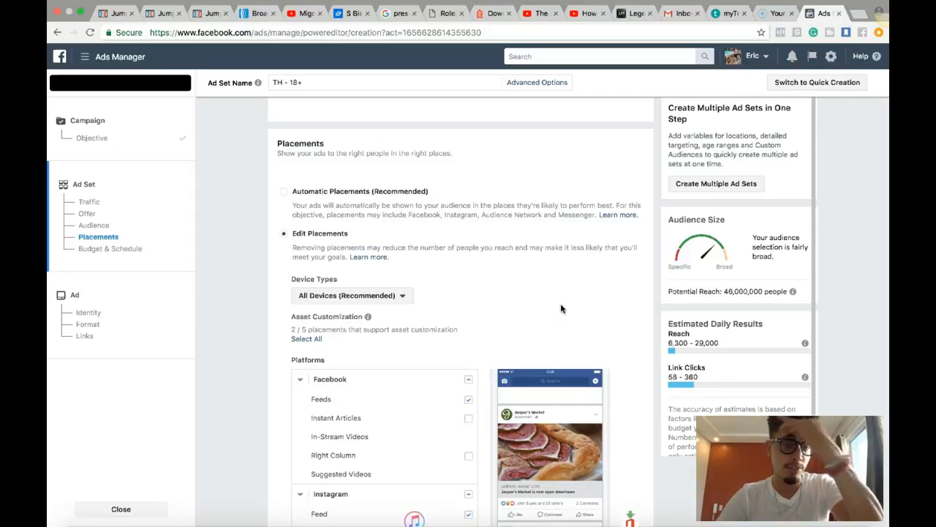
- Examine the options for specific mobile devices and operating systems under the placements
scroll(561, 308, "down", 7)
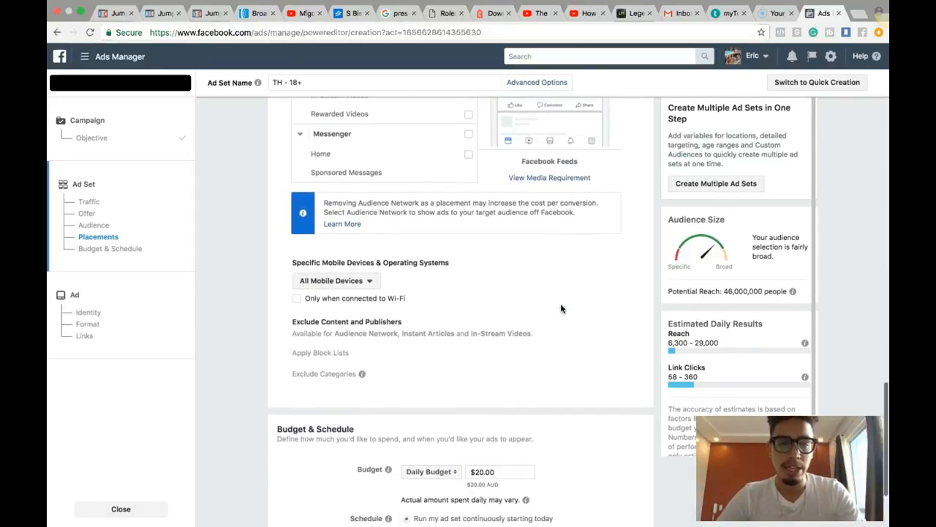
left_click(354, 283)
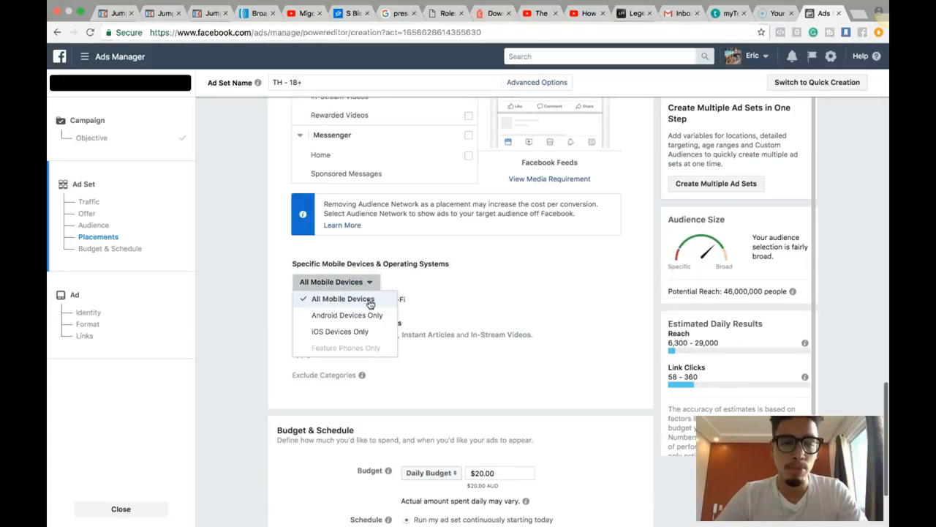
left_click(221, 309)
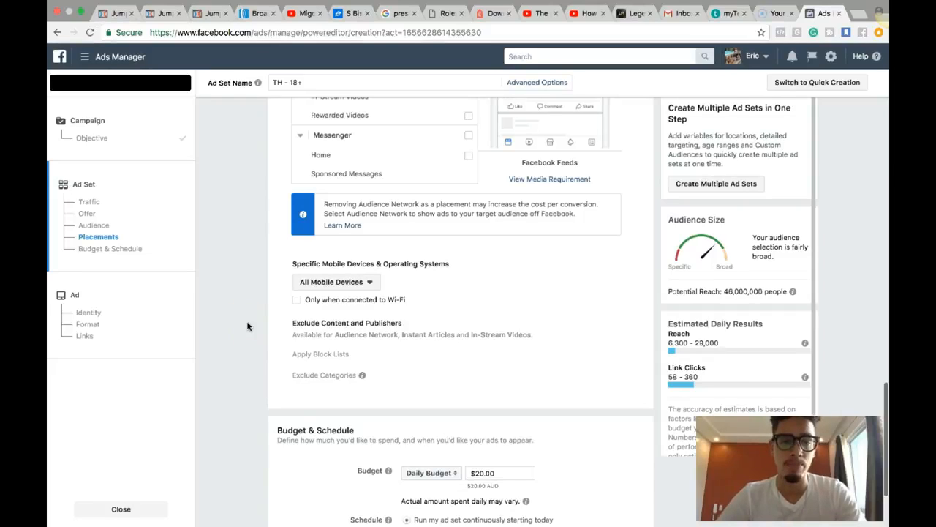
left_click(357, 287)
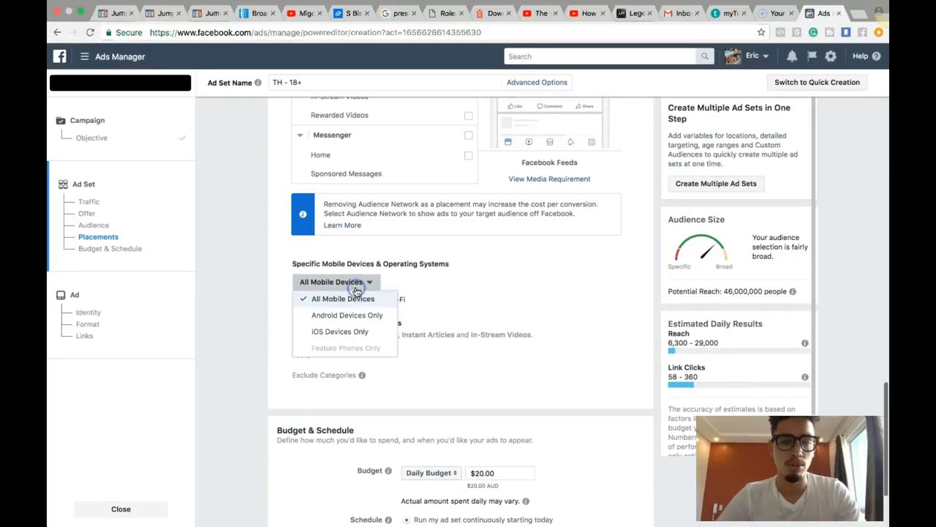
left_click(255, 318)
scroll(261, 351, "down", 2)
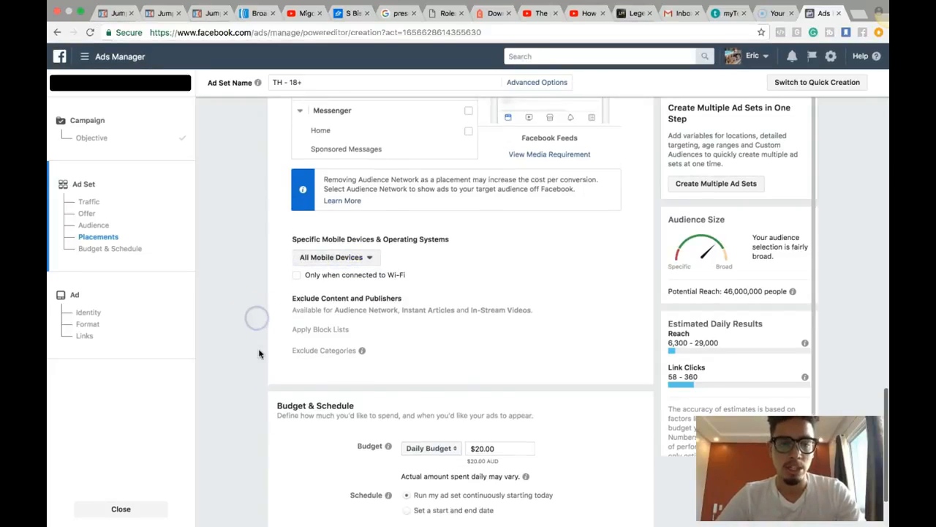
scroll(259, 354, "up", 3)
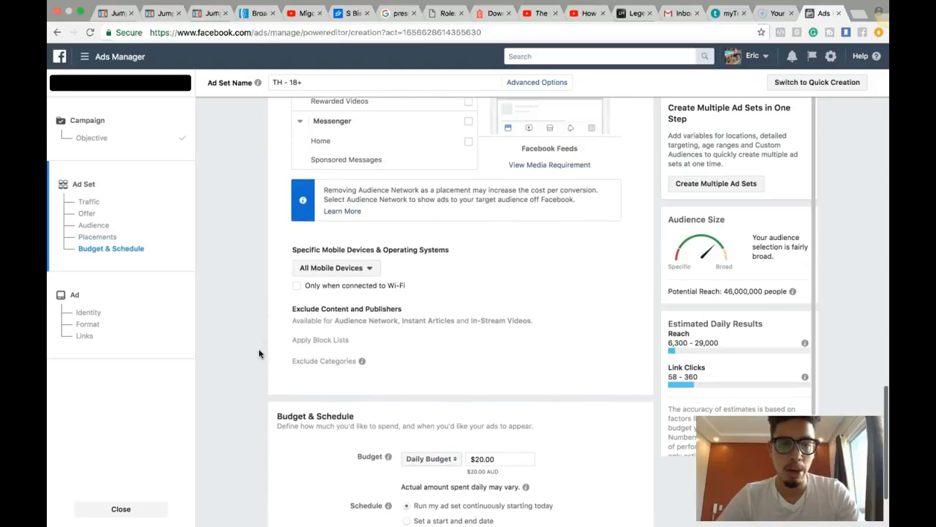
- Restrict the placements' device type to Mobile Only
scroll(258, 355, "up", 10)
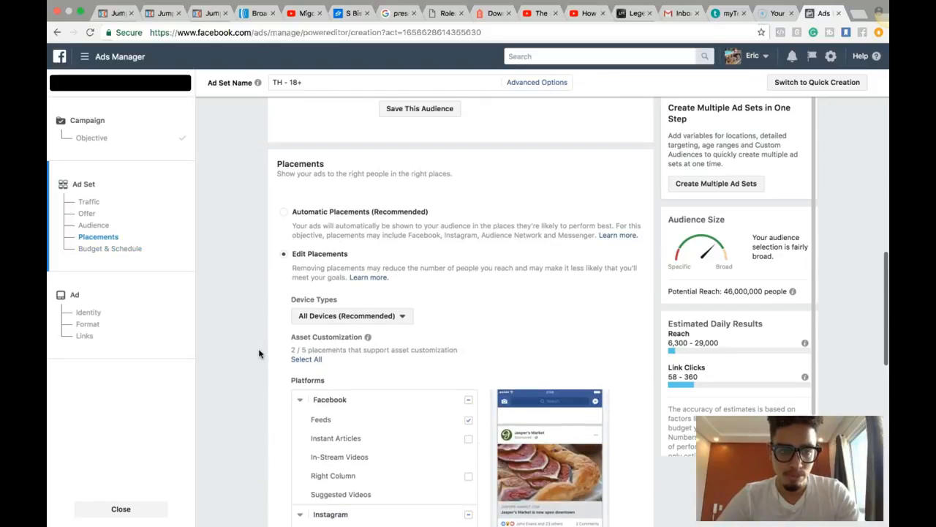
left_click(348, 315)
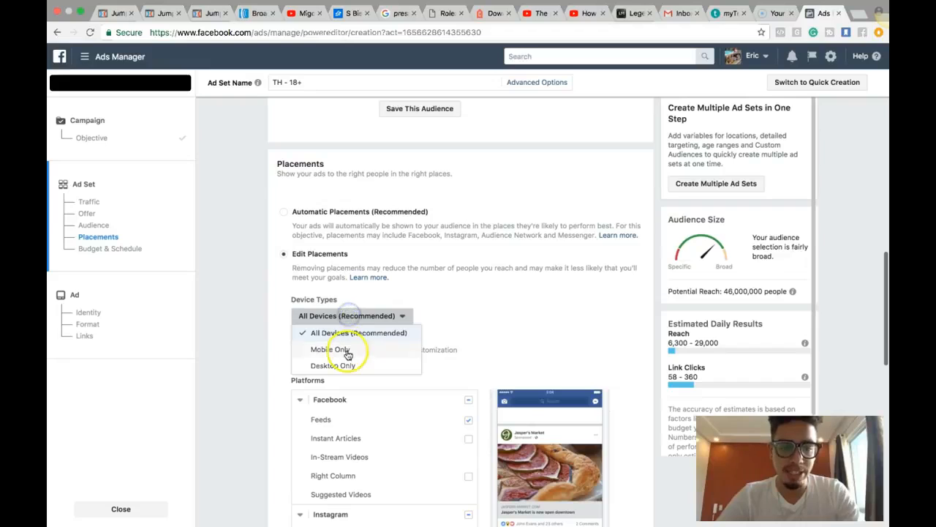
left_click(347, 350)
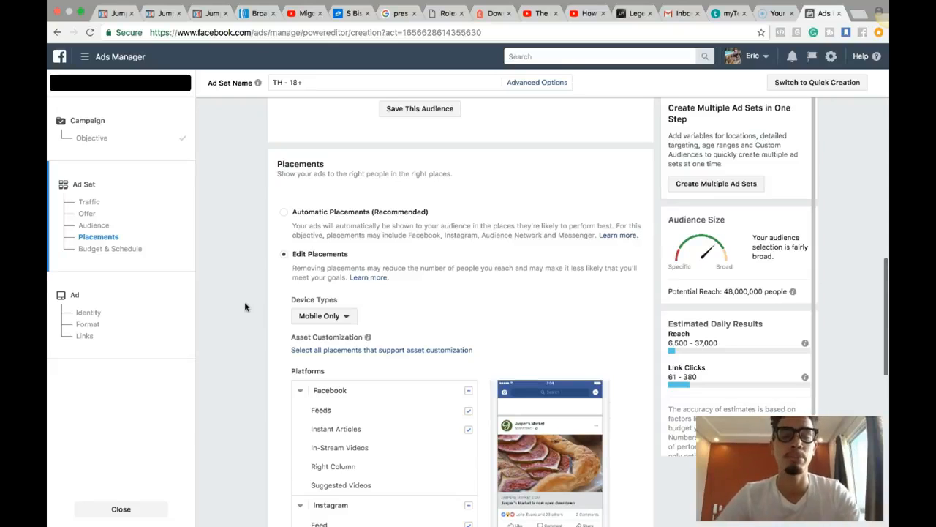
- Set the ad set's daily budget to $5.00, keeping the schedule running continuously from today
scroll(245, 306, "down", 3)
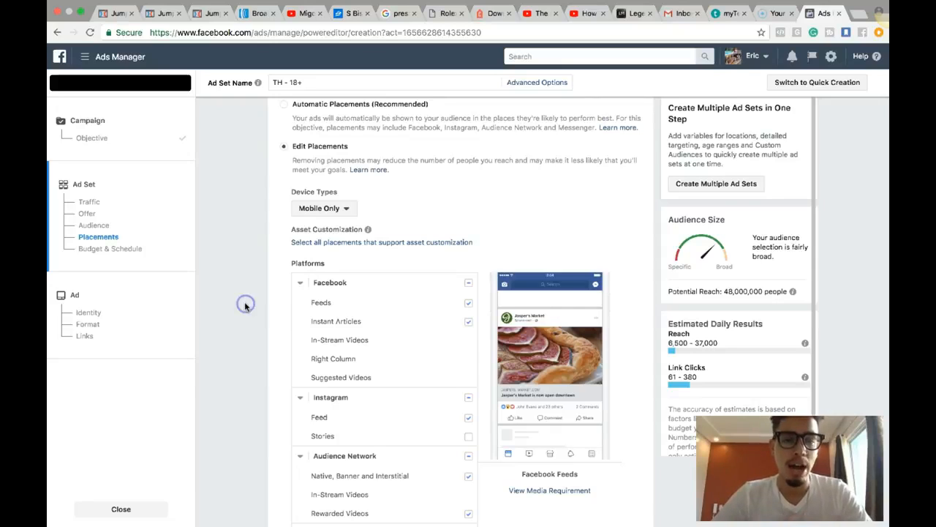
scroll(248, 302, "down", 2)
scroll(249, 303, "down", 2)
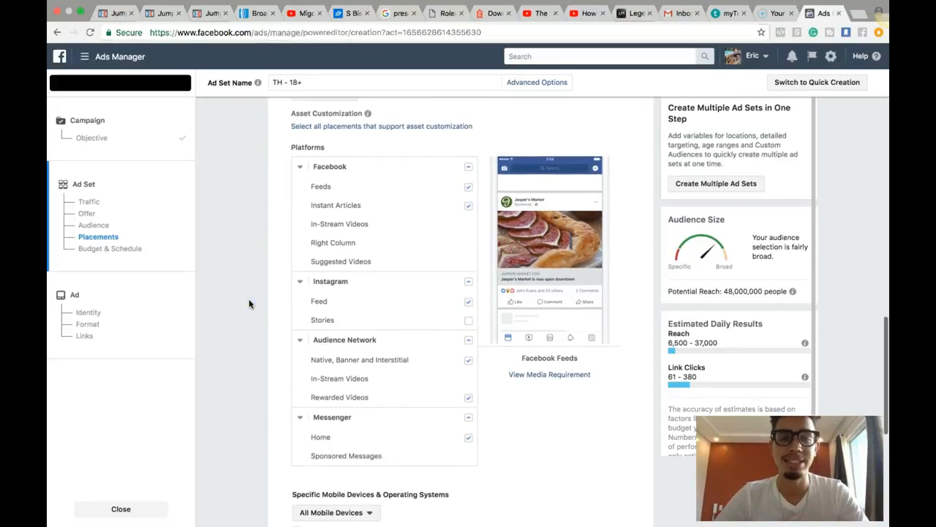
scroll(249, 304, "down", 1)
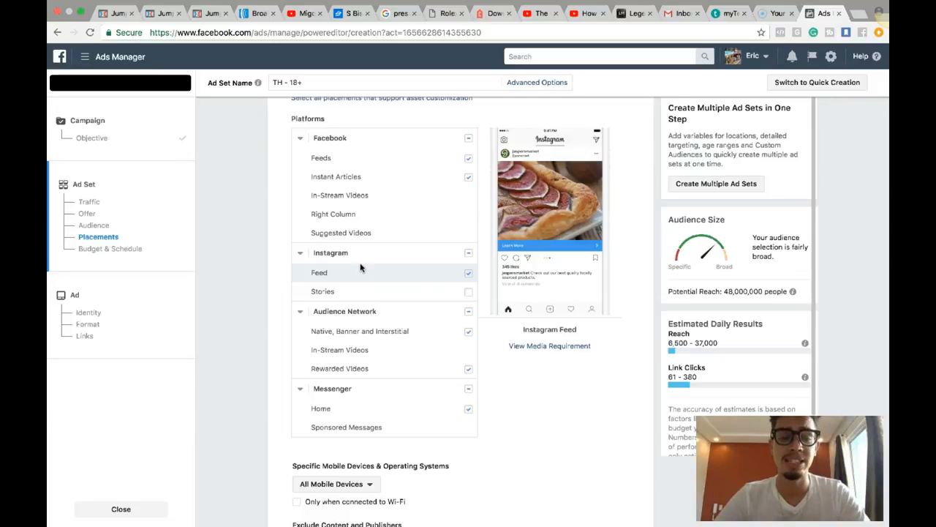
scroll(265, 318, "down", 5)
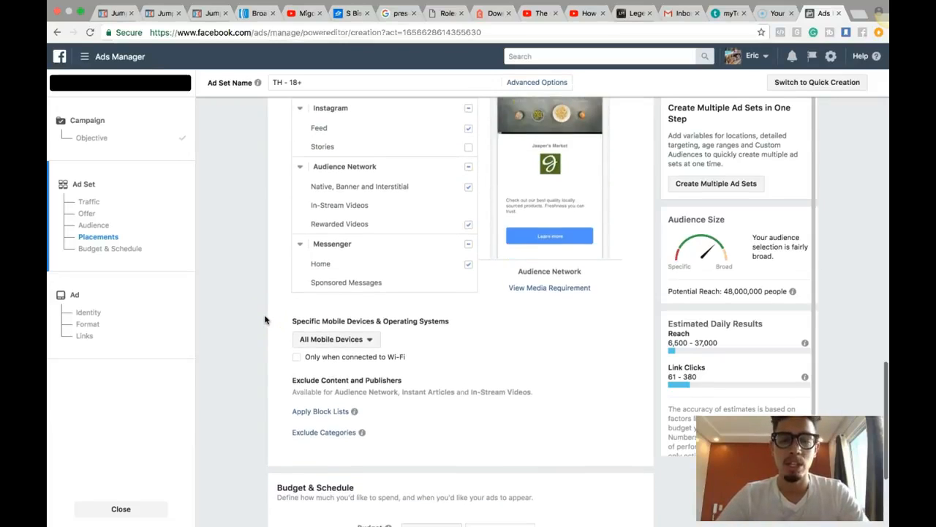
scroll(266, 319, "down", 5)
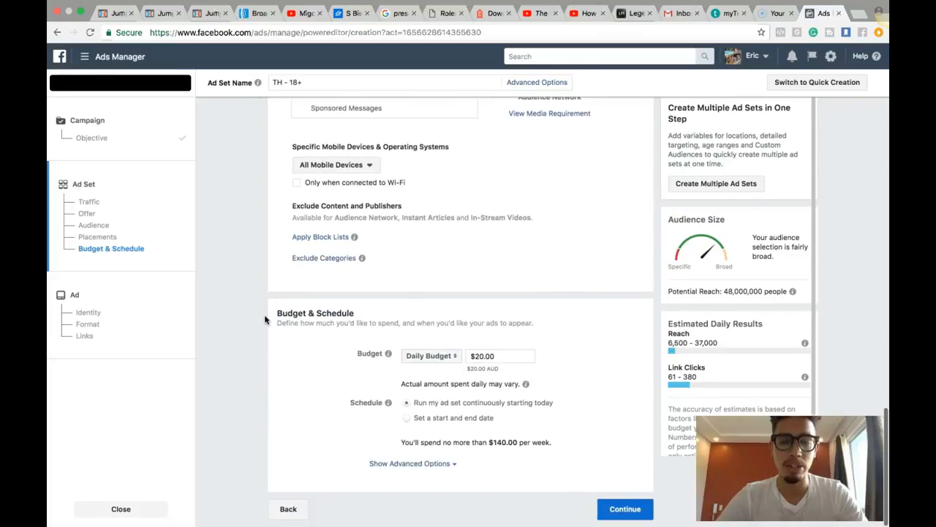
left_click(482, 355)
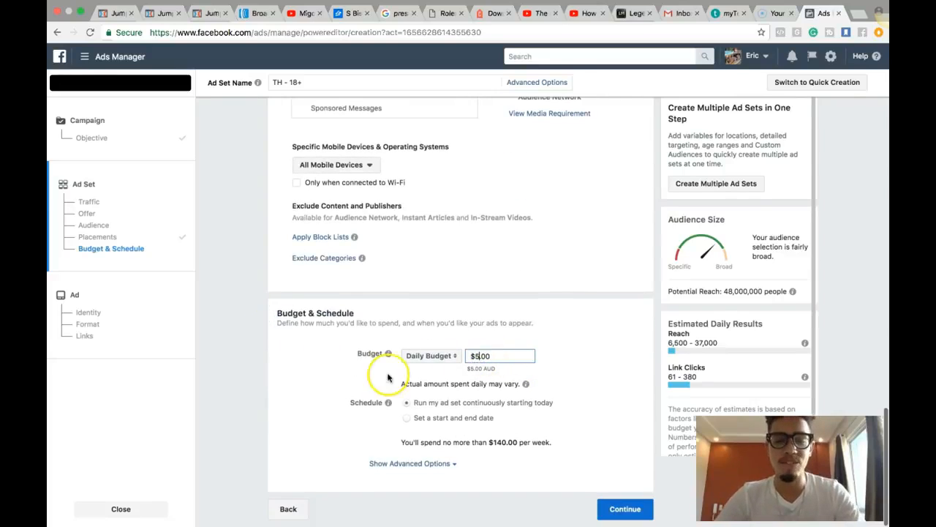
type("5")
left_click(335, 367)
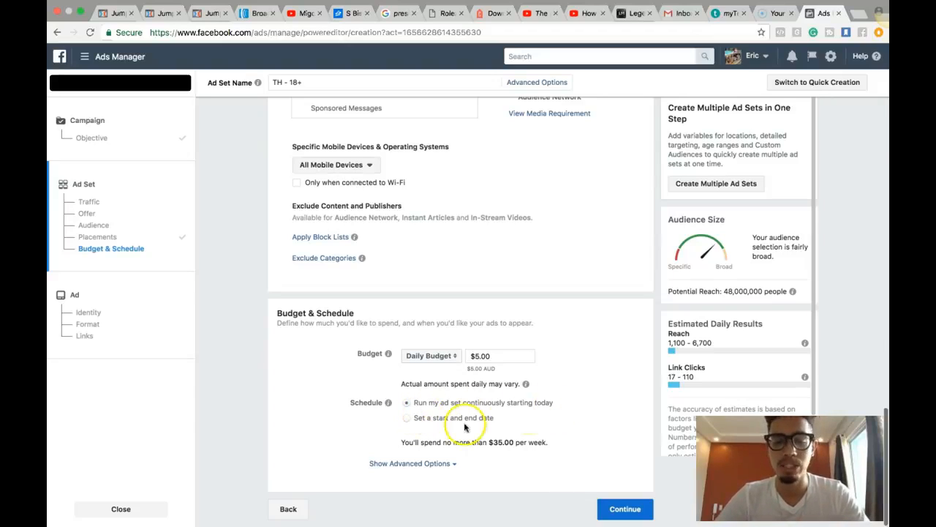
left_click(299, 431)
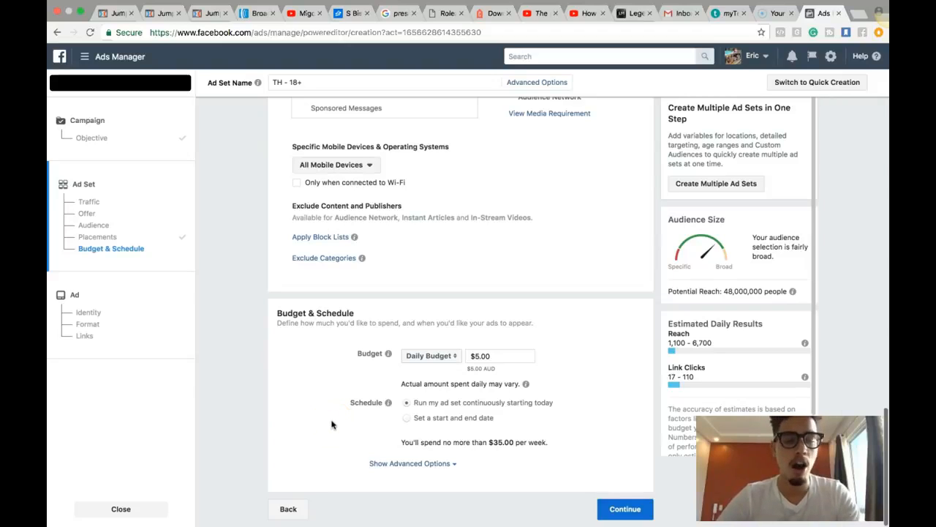
- Remove Thailand from the audience's locations and get the location entry ready for a new place
scroll(331, 425, "up", 4)
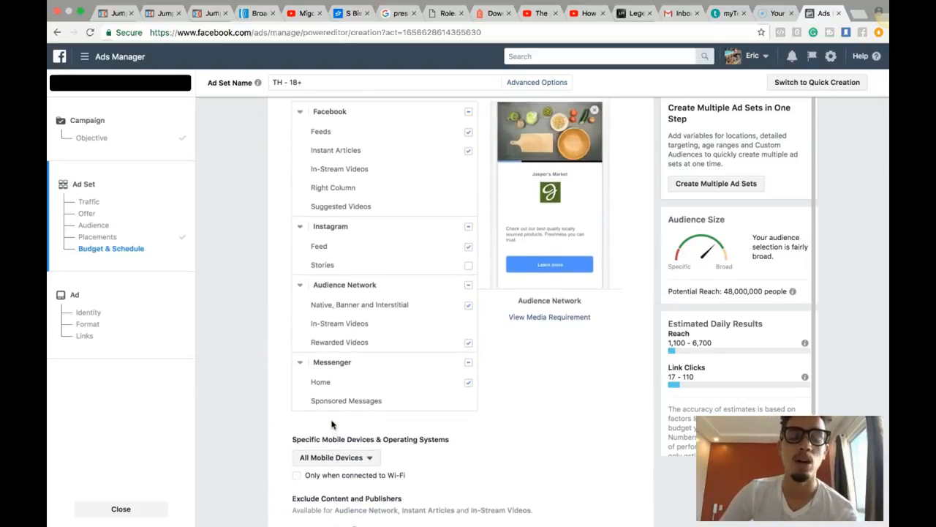
scroll(332, 424, "down", 4)
scroll(332, 424, "up", 5)
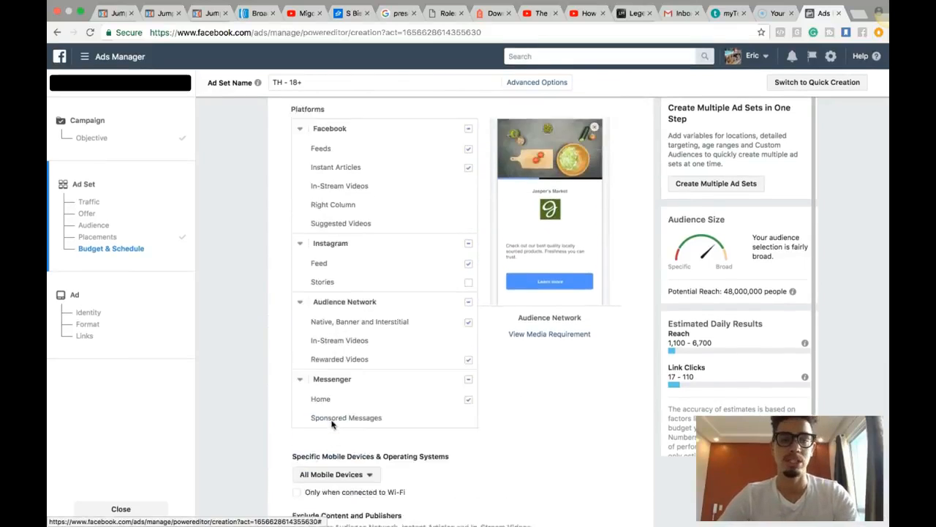
scroll(331, 425, "up", 10)
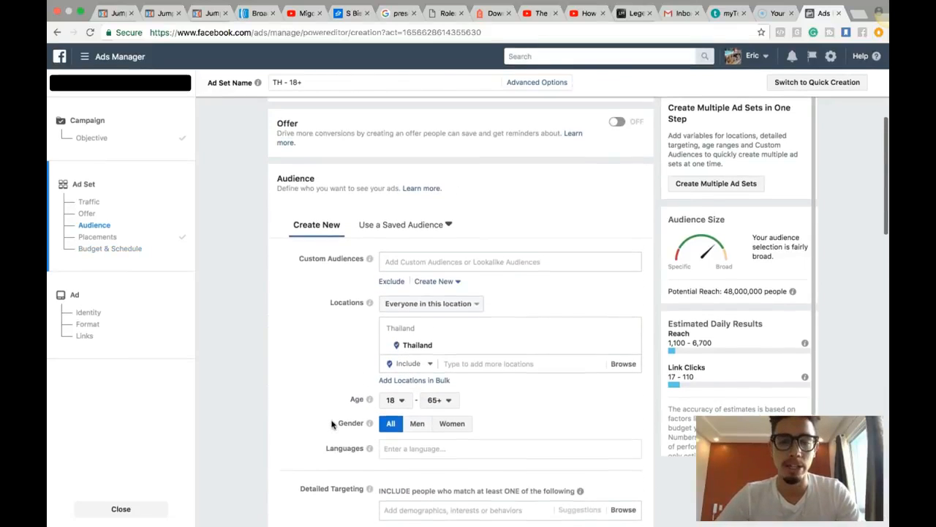
scroll(332, 424, "up", 5)
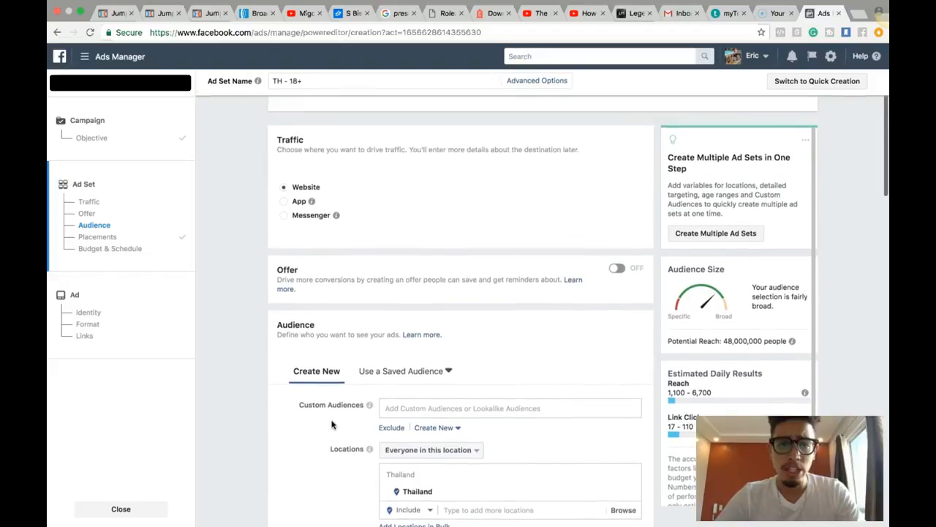
scroll(332, 424, "down", 5)
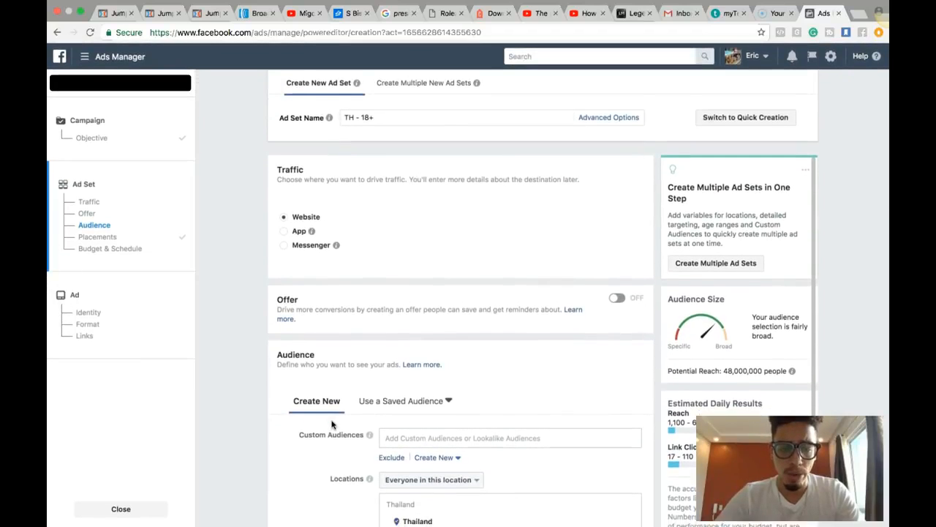
scroll(332, 424, "down", 2)
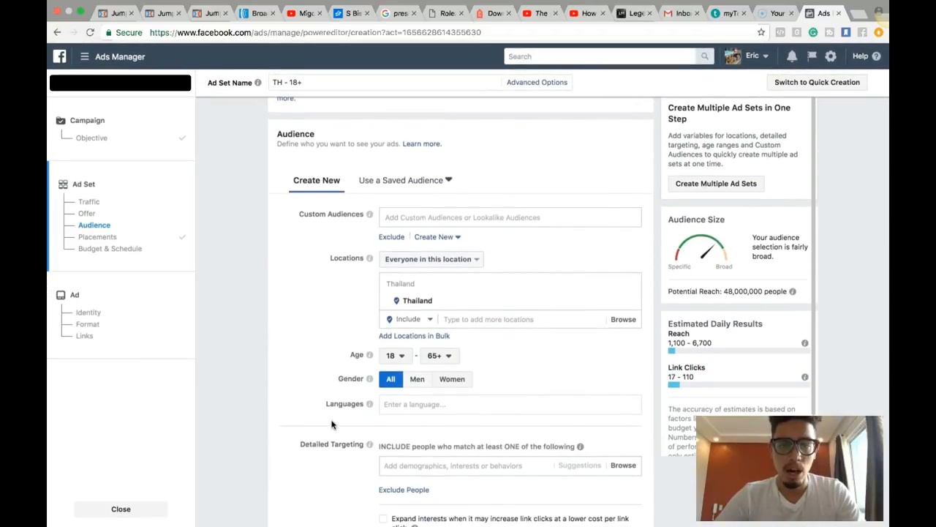
left_click(631, 284)
left_click(485, 281)
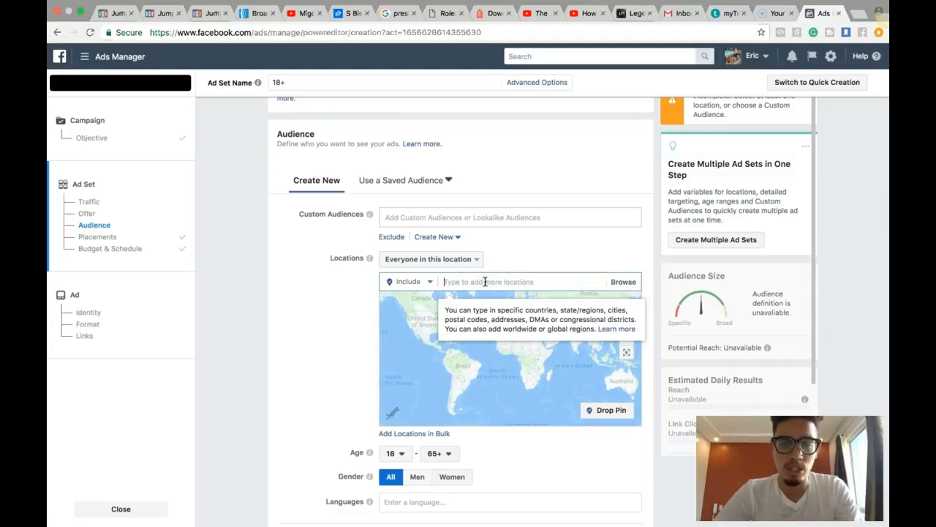
left_click(346, 317)
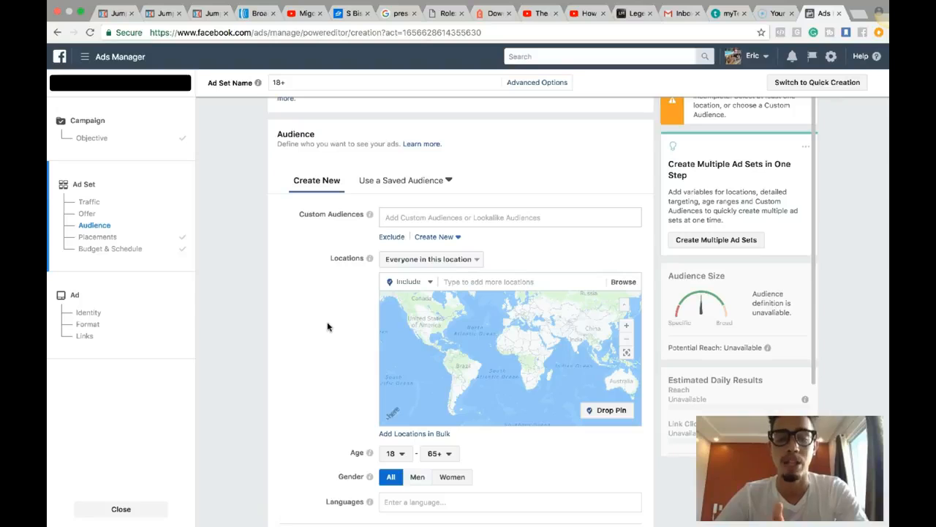
left_click(485, 283)
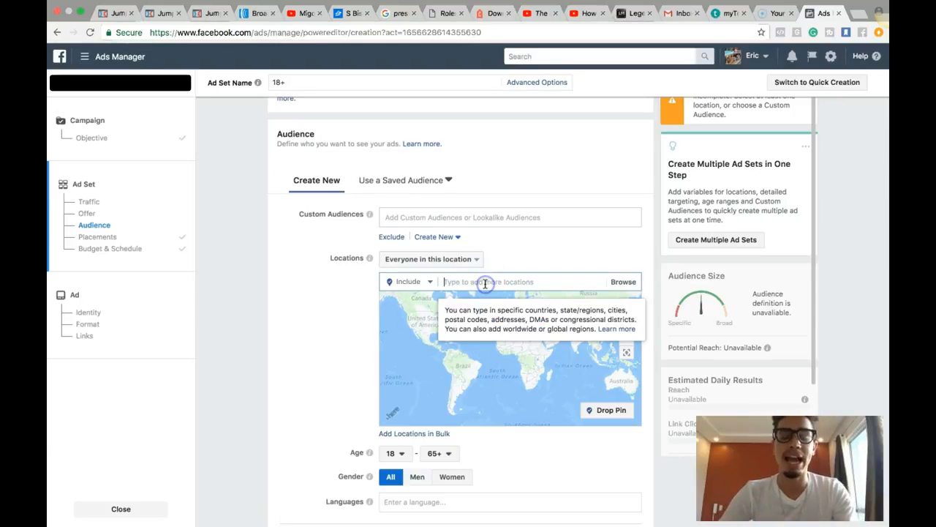
- Open Google in a new browser tab and search for "miami walmart"
left_click(856, 13)
type("goo")
key("Return")
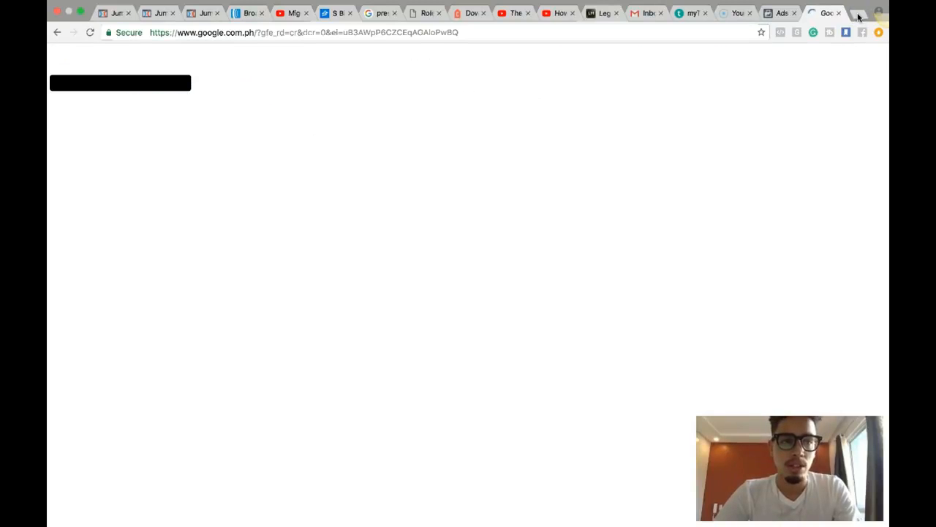
type("miami ")
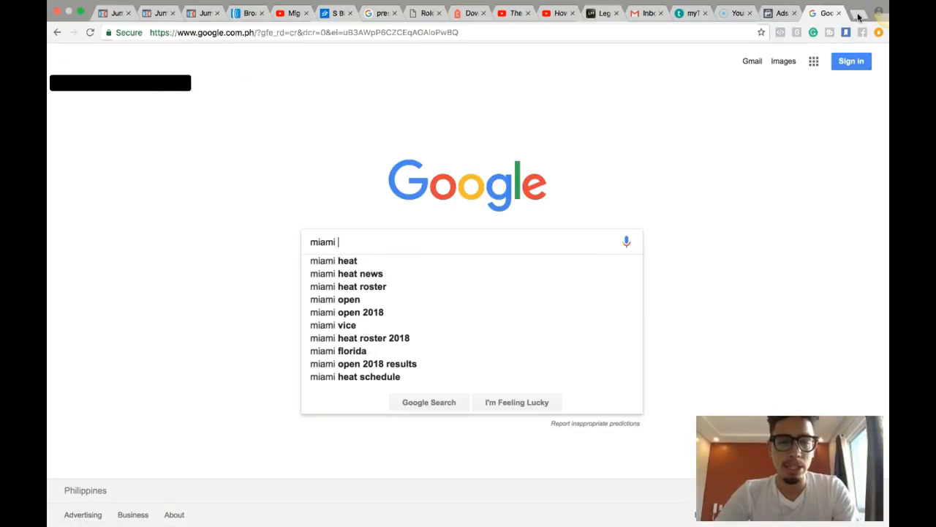
type("walmart")
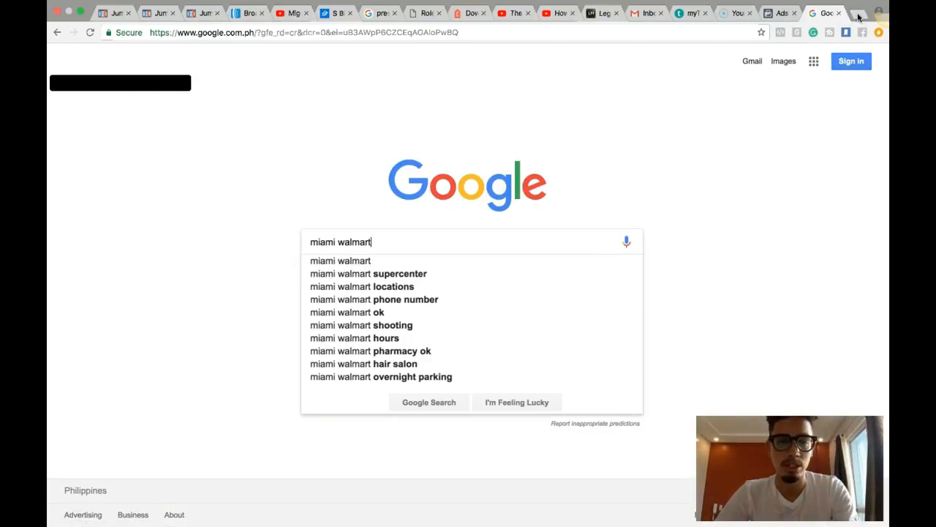
key("Return")
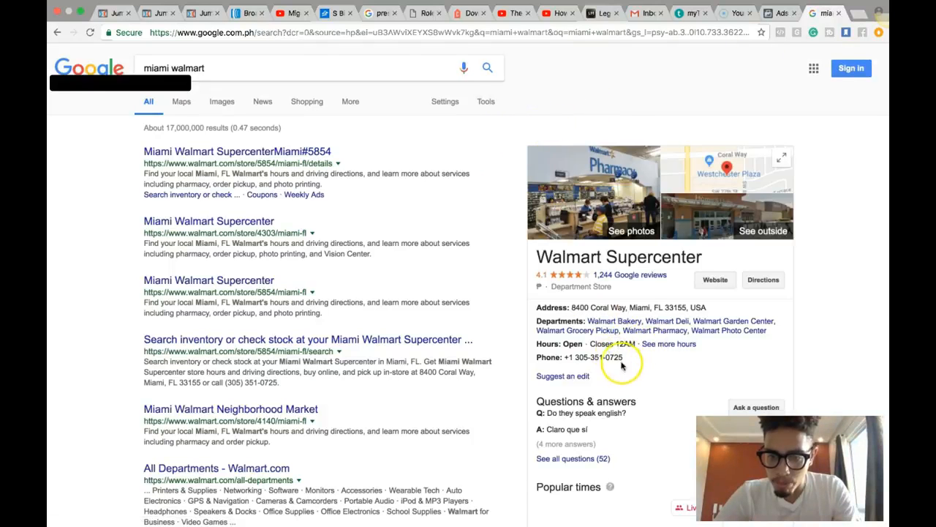
- Copy the Walmart Supercenter's street address from the search results and include it as an audience location in Ads Manager
left_click_drag(707, 308, 590, 309)
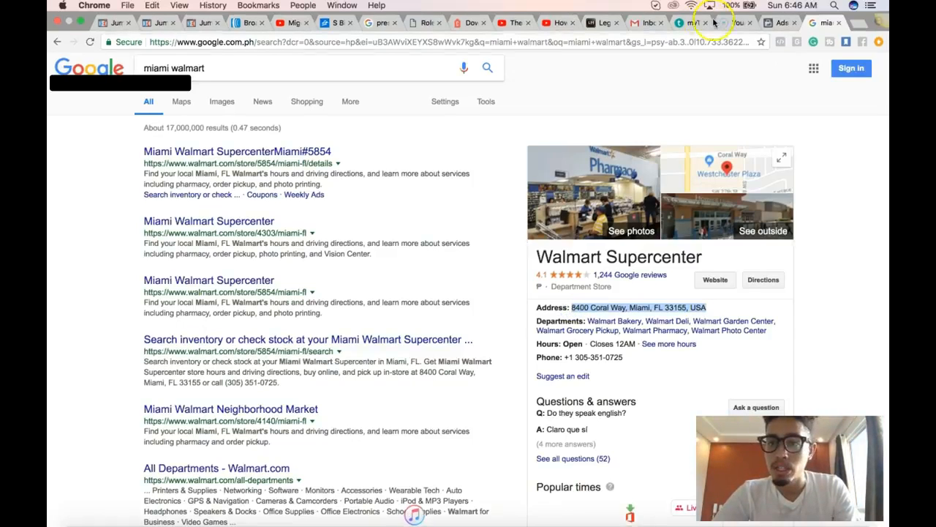
left_click(781, 28)
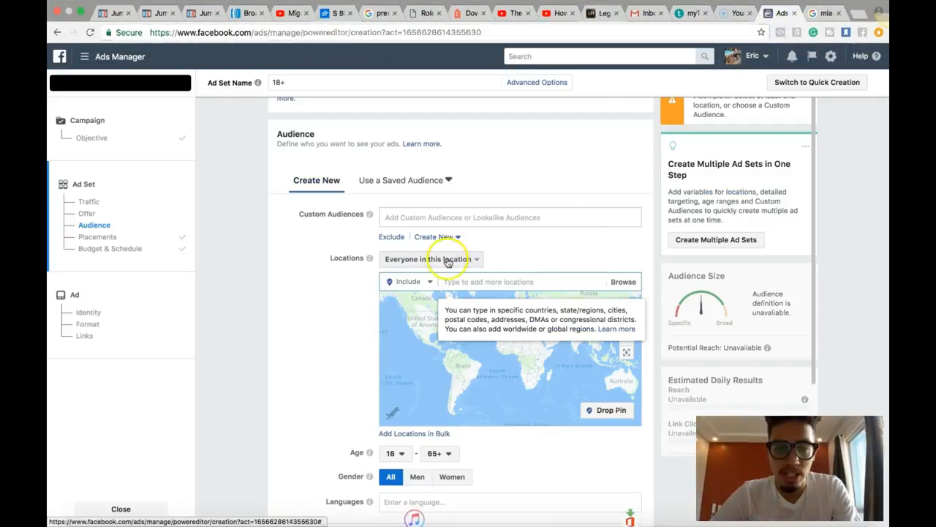
left_click(474, 282)
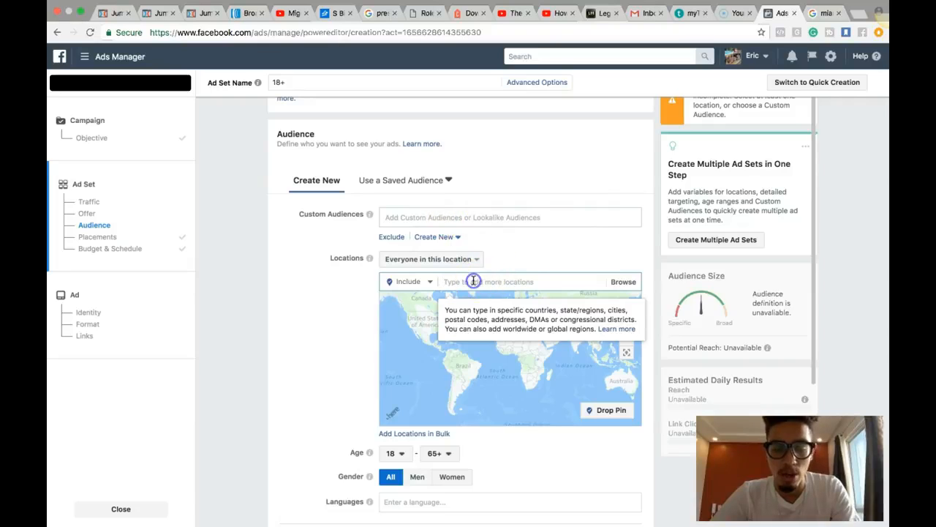
type("8400 Coral Way, Miami, FL 33155, USA")
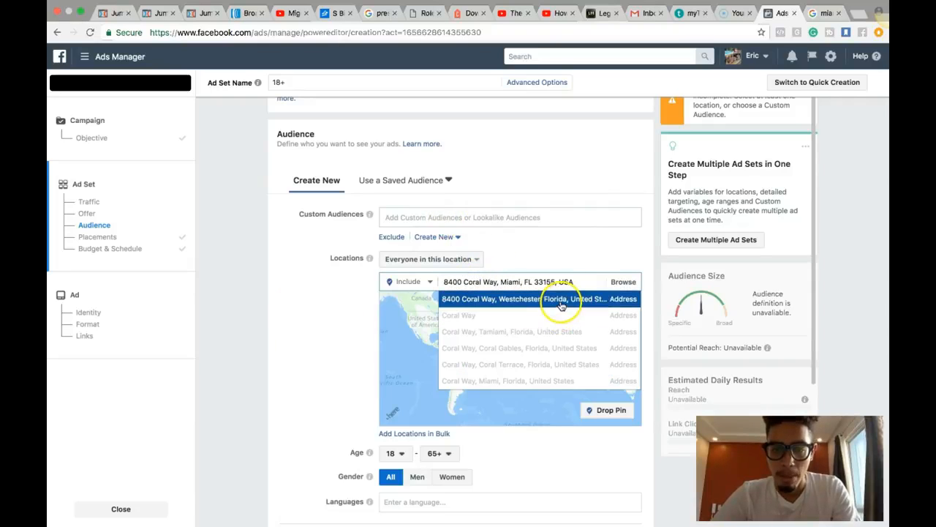
left_click(561, 305)
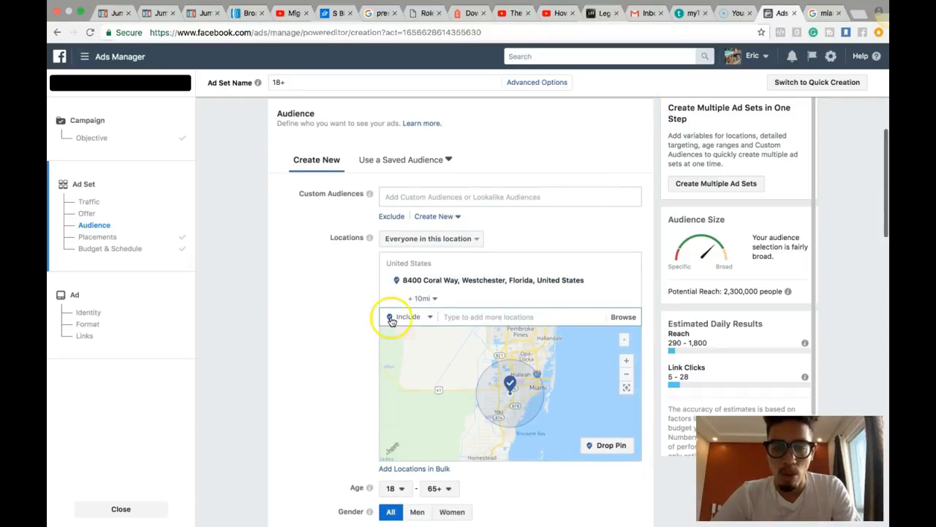
- Set the radius around the store's address to 1 mi and check the potential reach
left_click(423, 299)
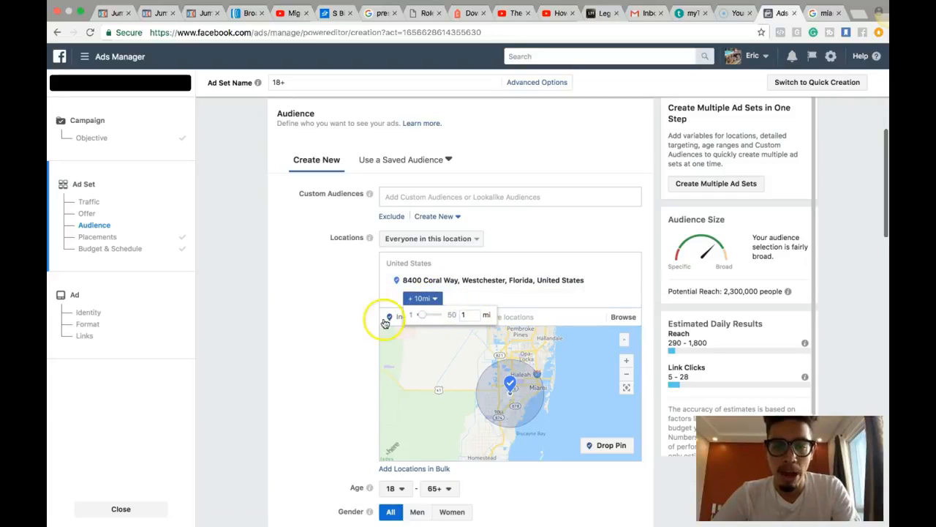
left_click(350, 325)
left_click(320, 326)
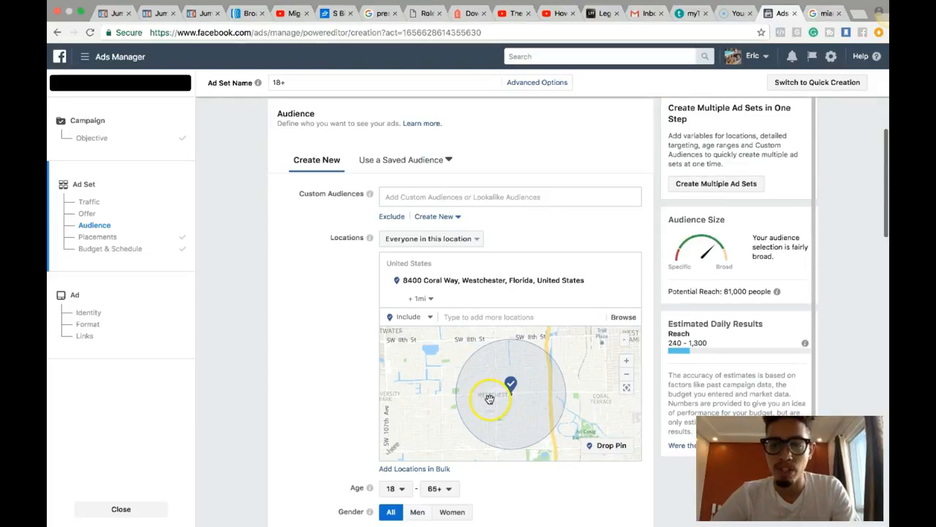
left_click(725, 294)
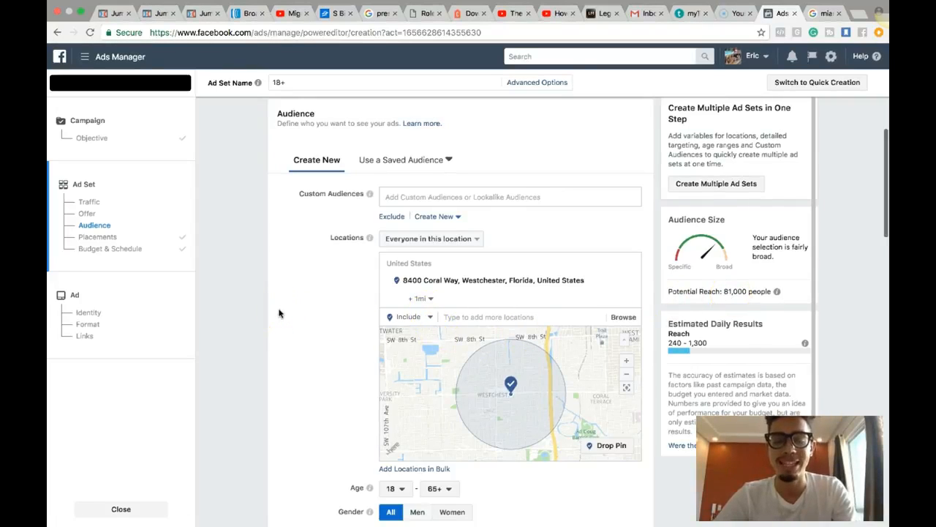
- Widen the radius around the store's address to 5 mi and check the potential reach again
left_click(420, 299)
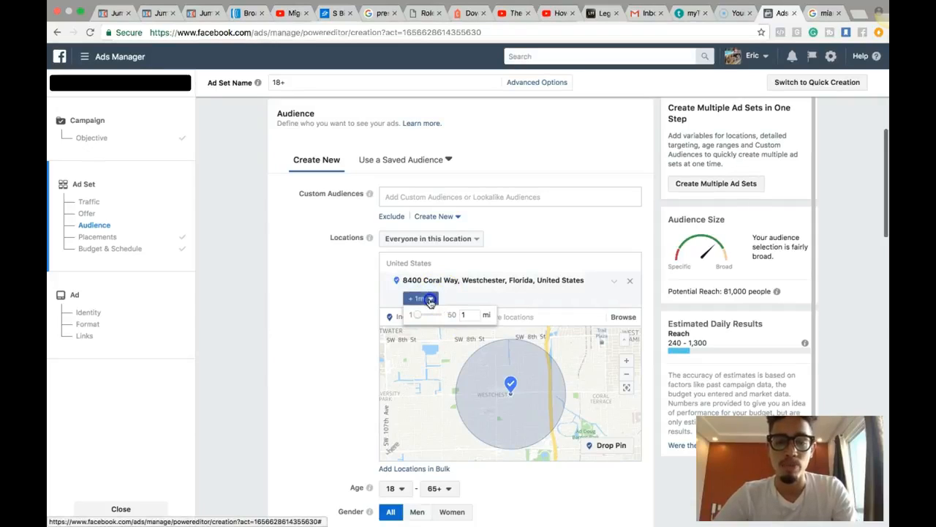
left_click(474, 315)
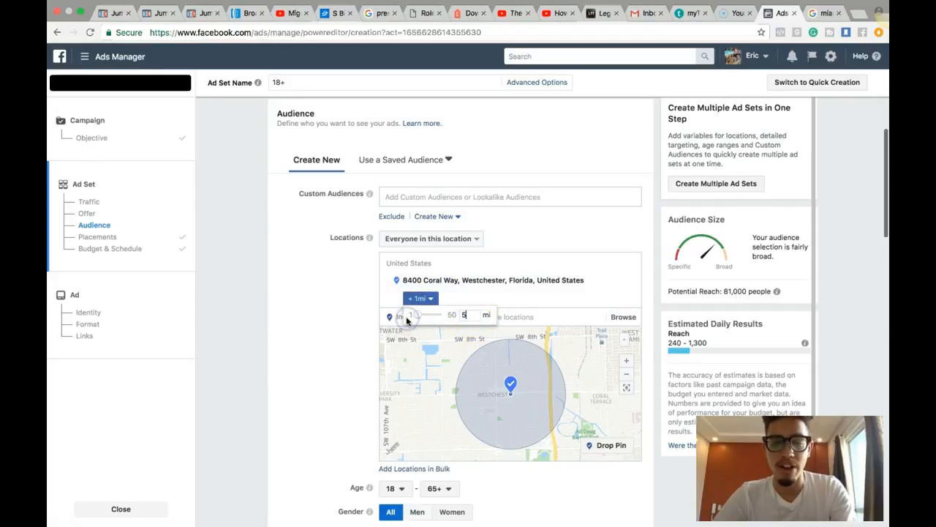
type("5")
left_click(392, 356)
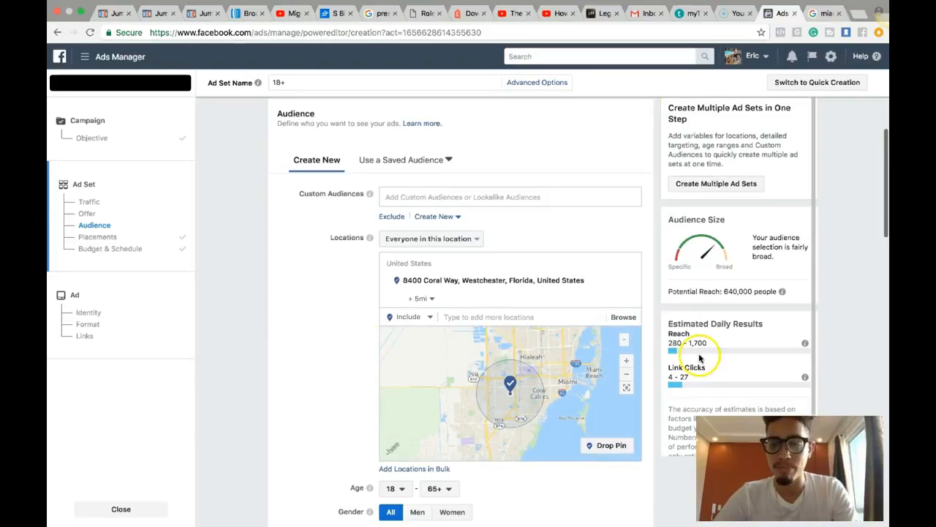
left_click_drag(723, 292, 776, 292)
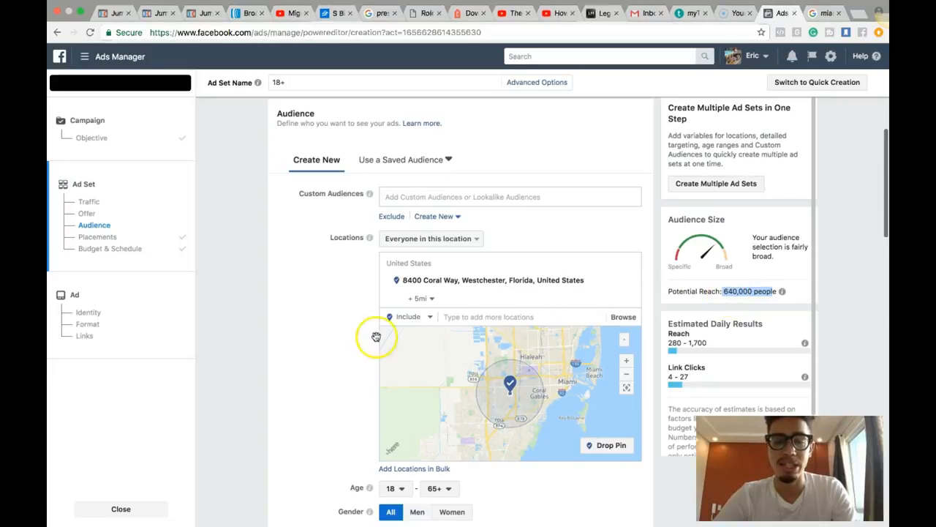
left_click(294, 351)
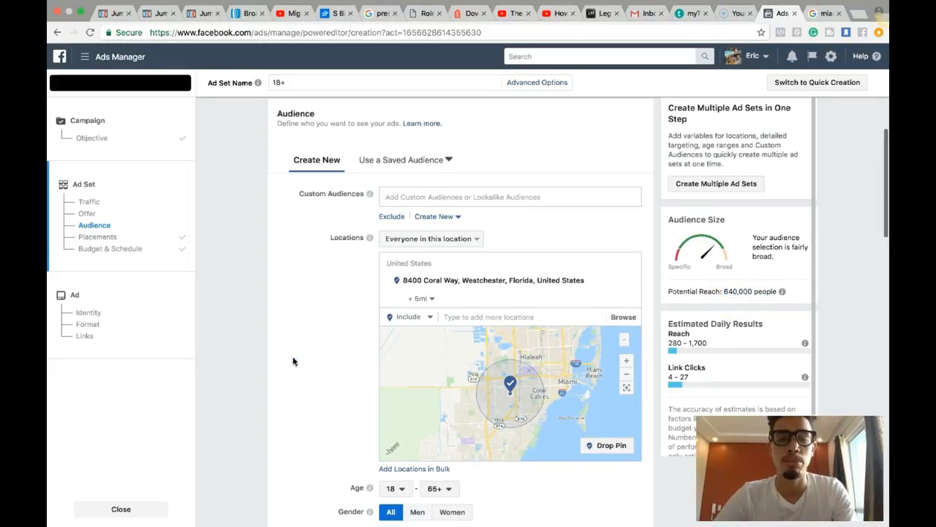
- Replace the store's address in the audience's locations with the country United States
left_click(630, 284)
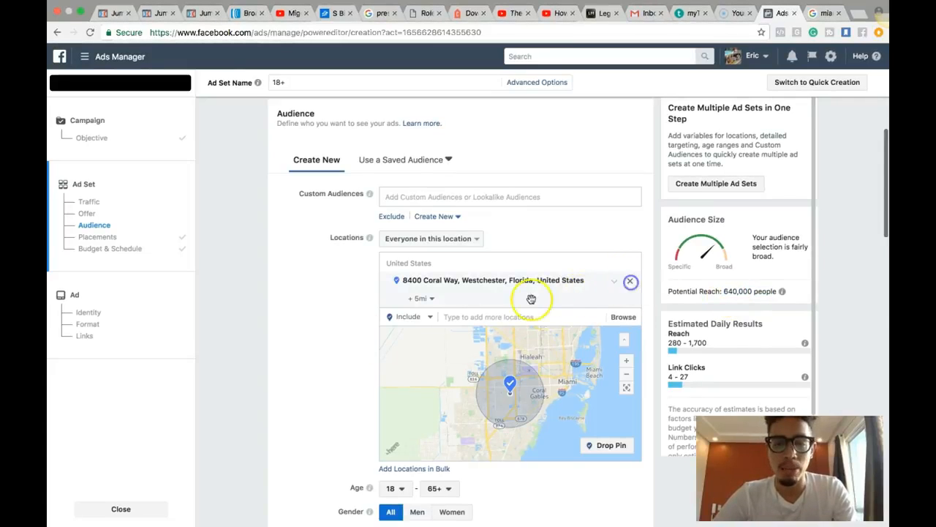
left_click(333, 299)
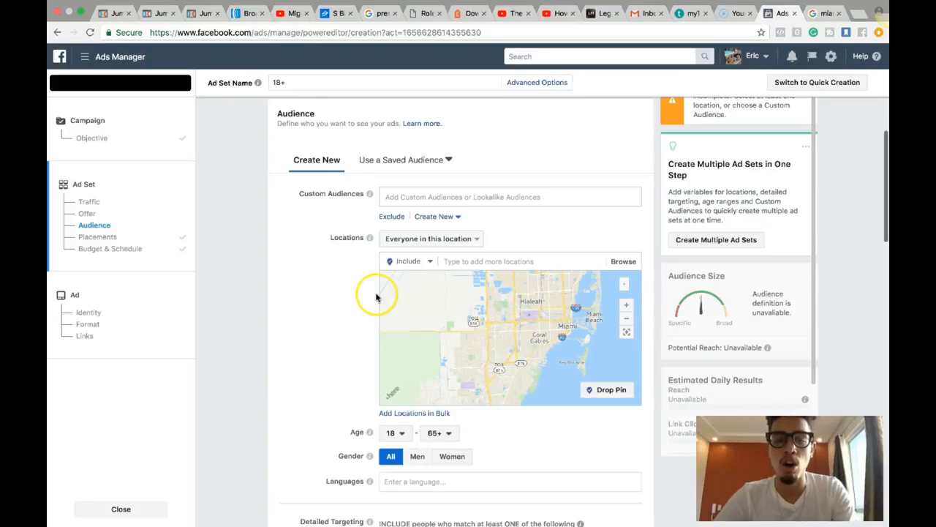
left_click(482, 261)
type("Us")
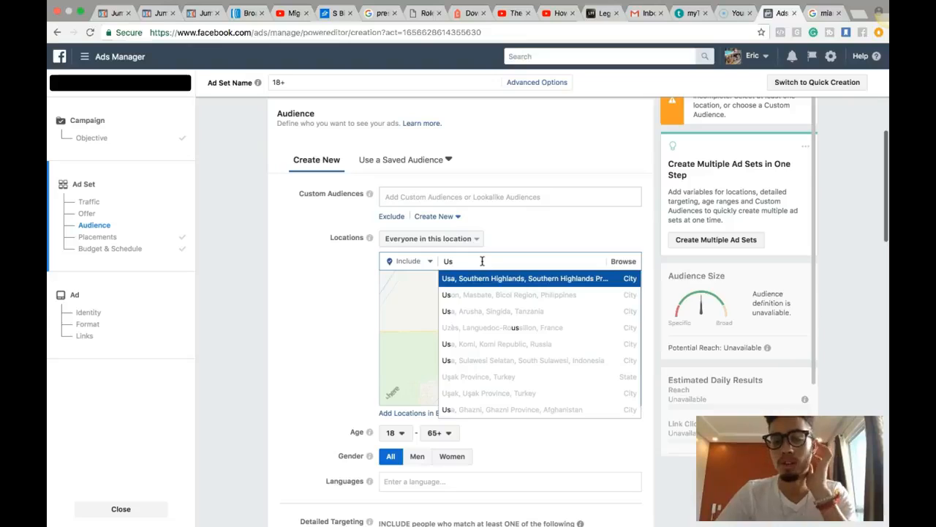
key("BackSpace")
key("BackSpace")
type("U")
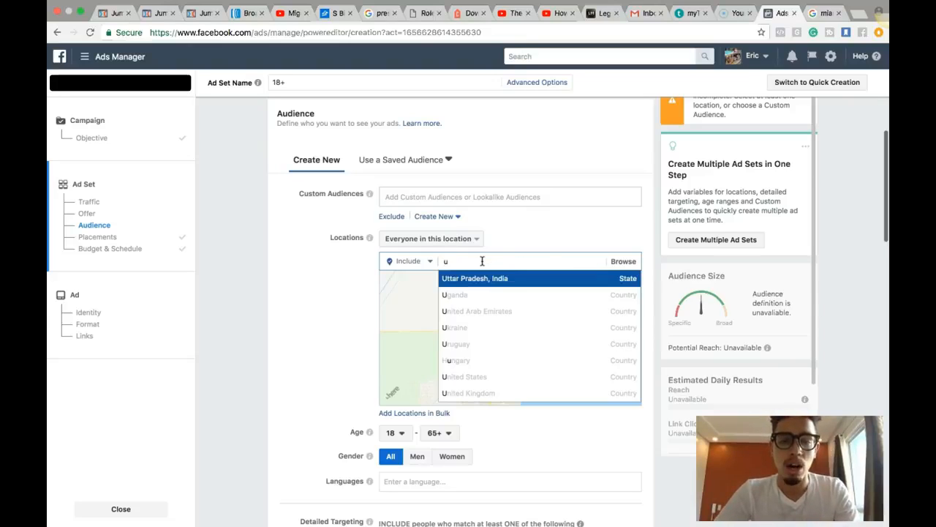
key("BackSpace")
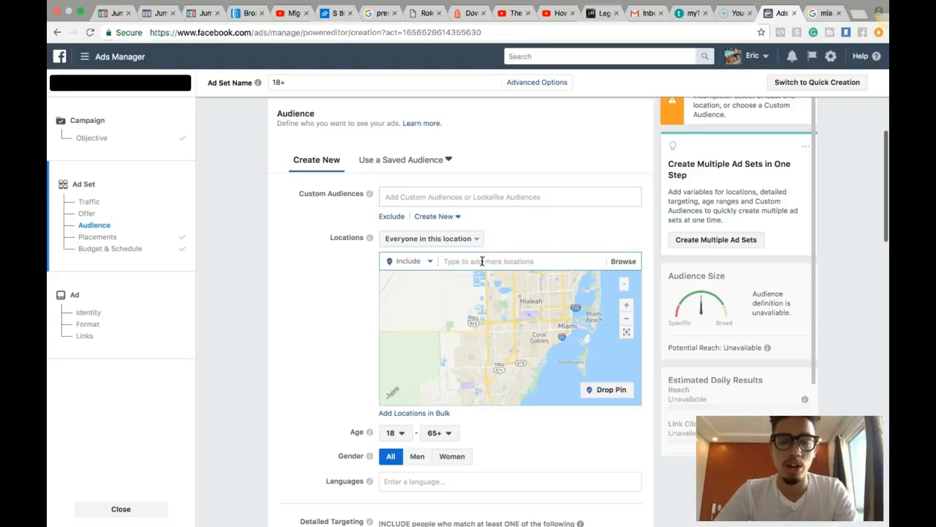
type("us")
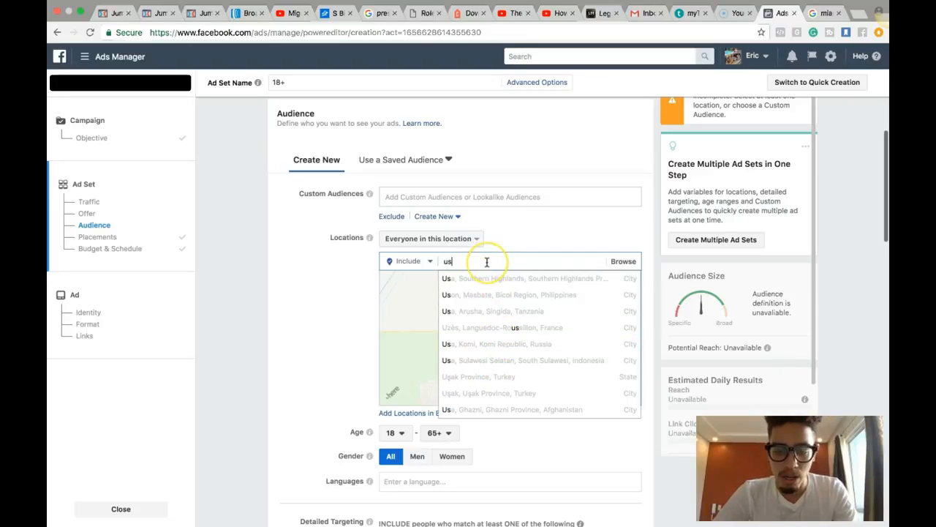
type("nite")
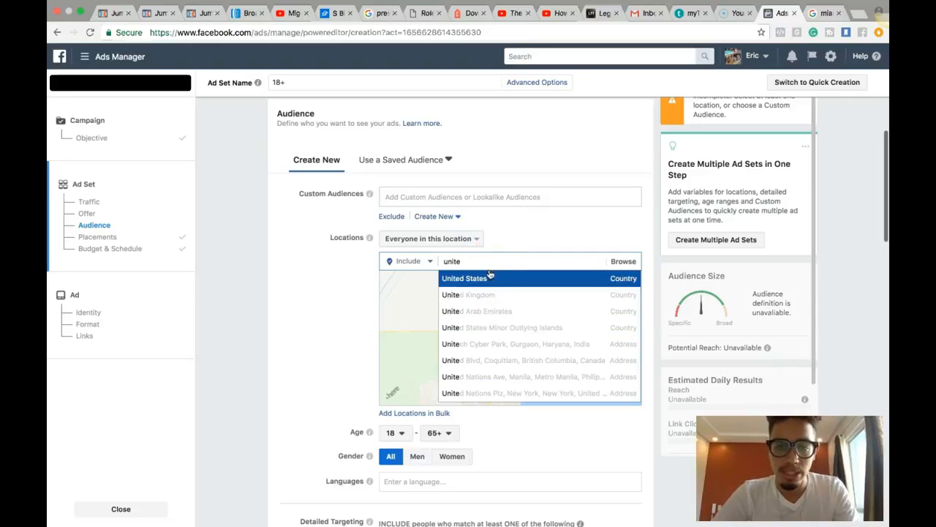
left_click(489, 279)
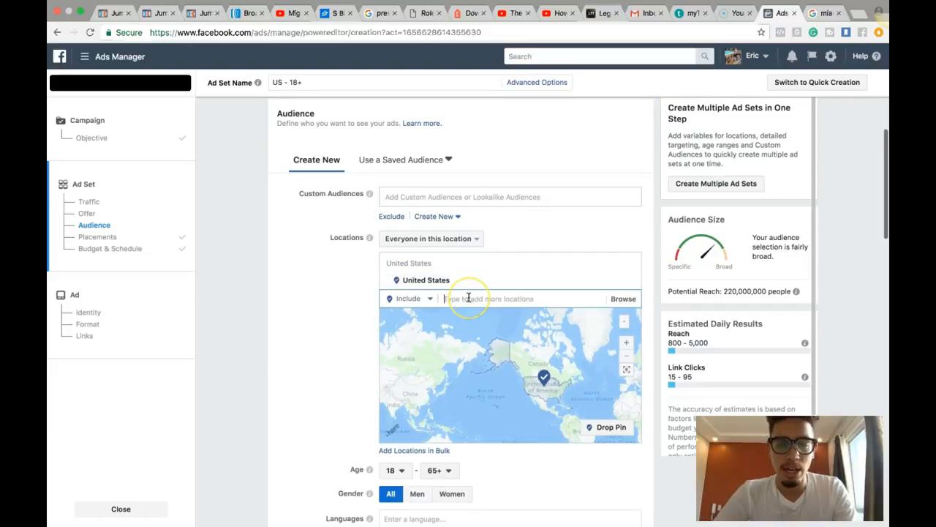
- Add the countries Australia, New Zealand and Canada to the audience's included locations
type("Aus")
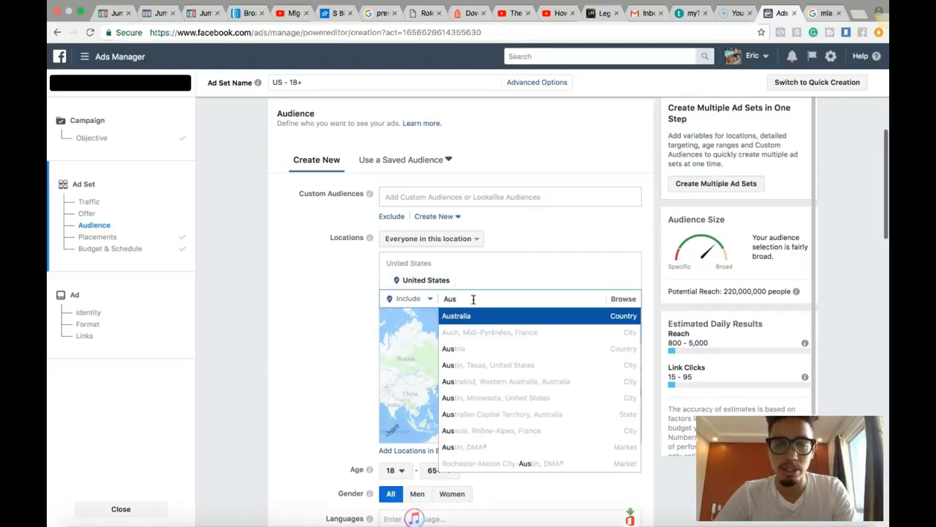
left_click(476, 317)
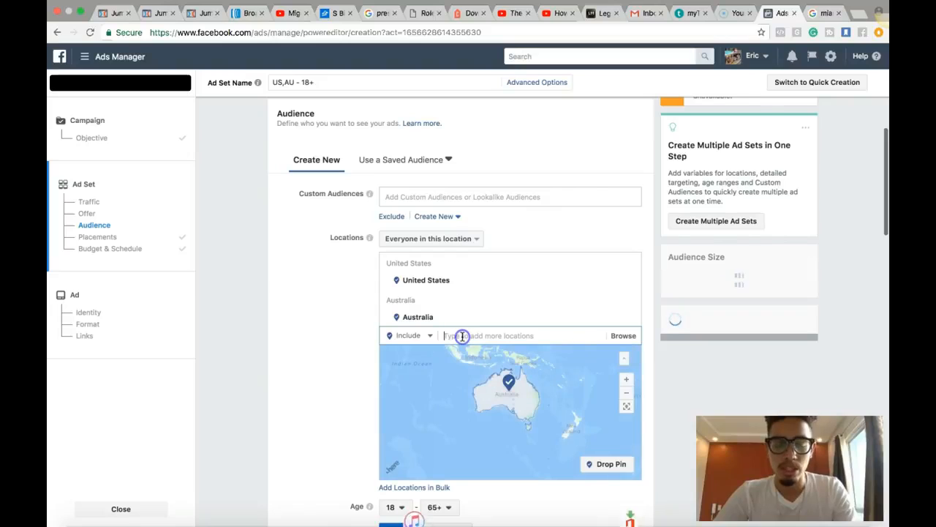
type("new ze")
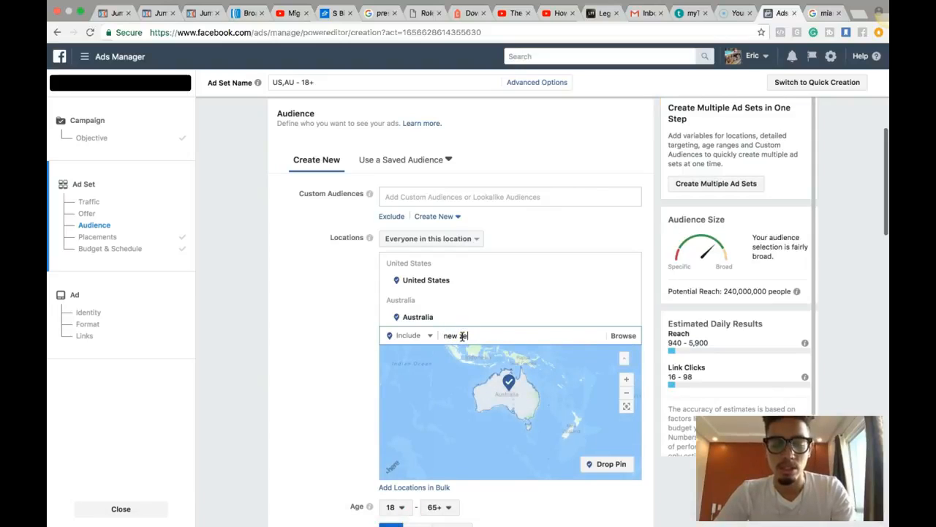
type("al")
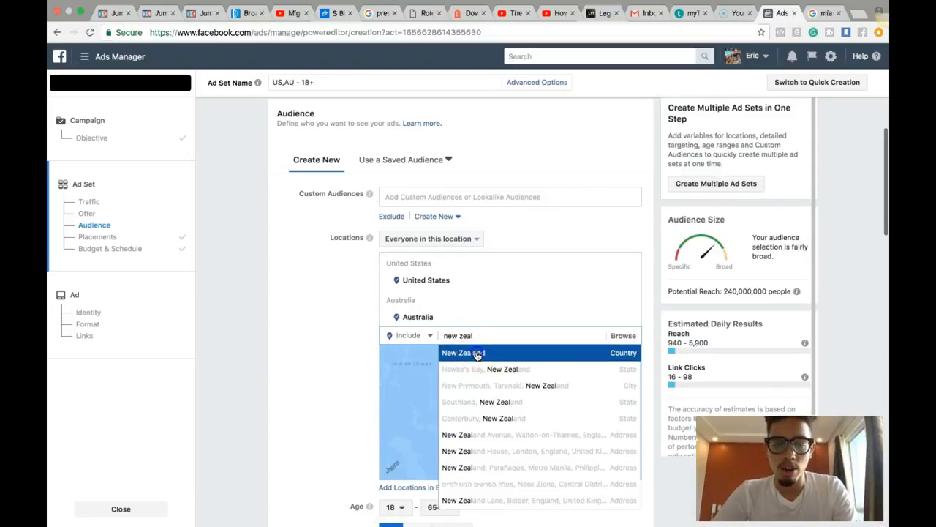
left_click(477, 353)
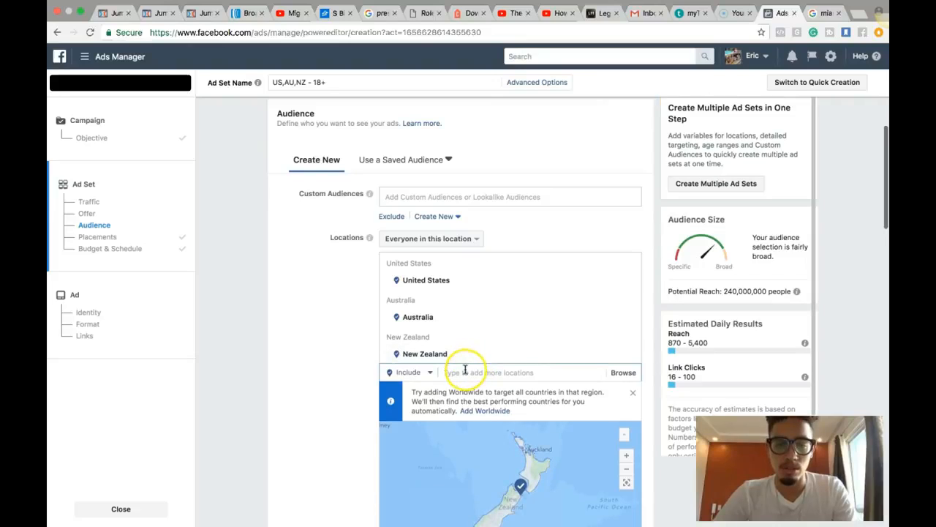
type("cana")
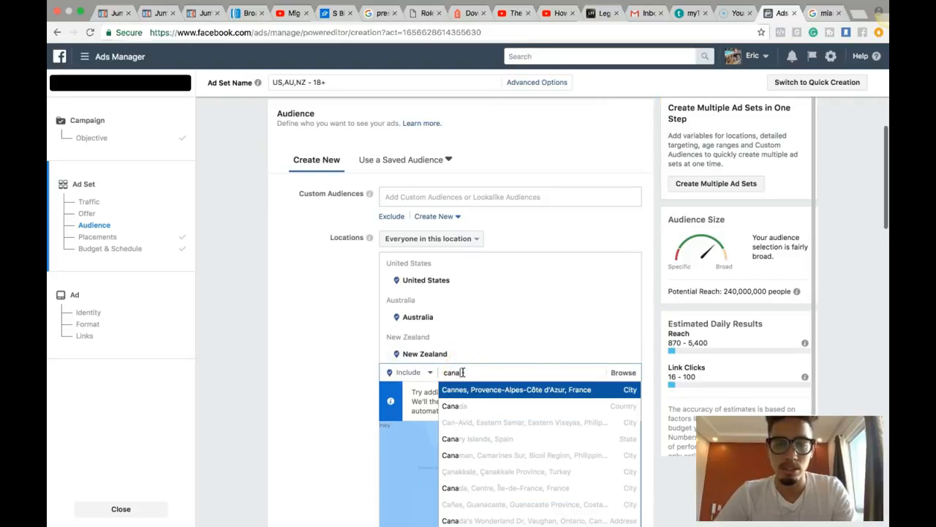
left_click(461, 405)
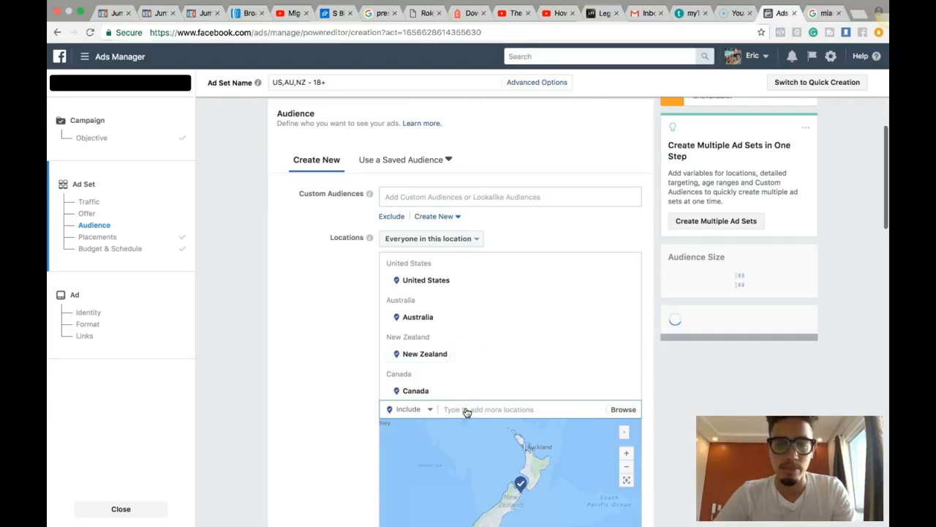
- Add the country United Kingdom to the audience's included locations
scroll(466, 412, "down", 1)
scroll(467, 412, "down", 2)
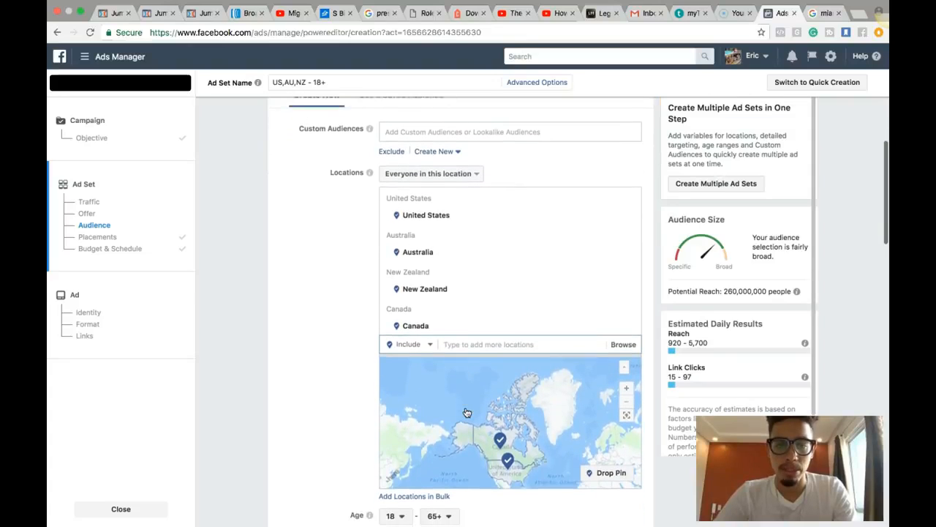
type("uk")
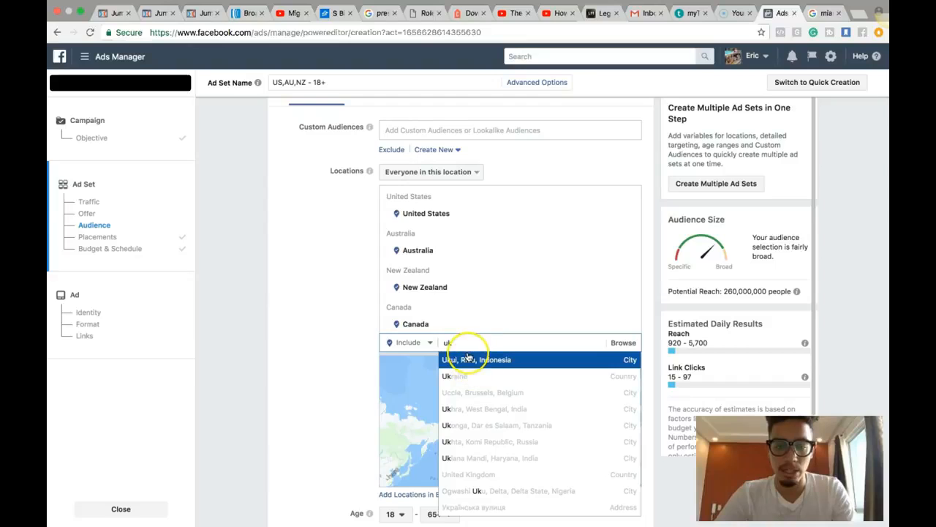
key("BackSpace")
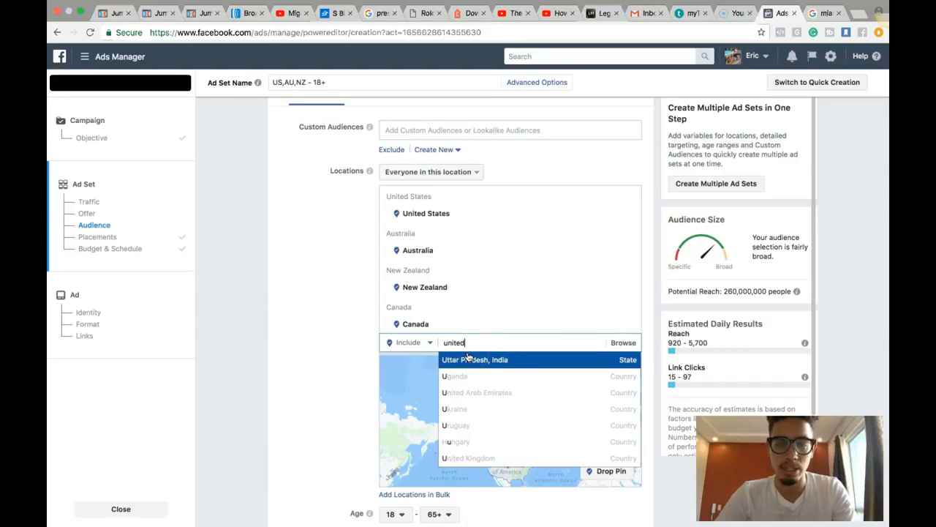
type("nited")
left_click(483, 376)
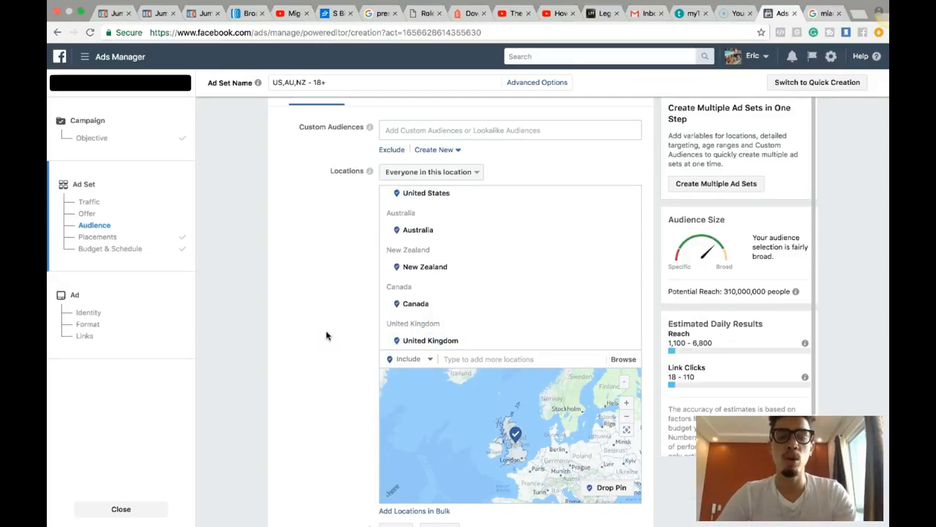
- Review the included countries and the audience's potential reach, and dismiss the desktop notification
scroll(327, 335, "down", 3)
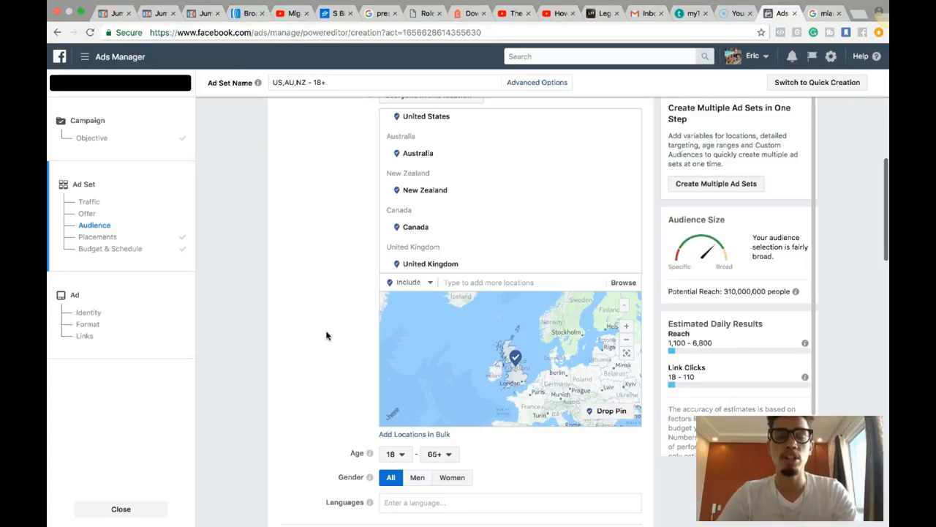
scroll(327, 335, "up", 1)
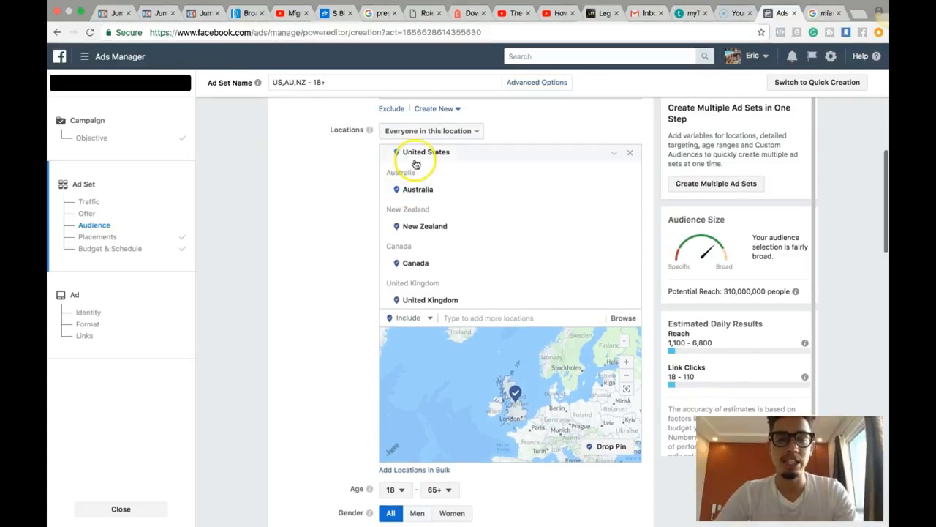
scroll(354, 316, "down", 1)
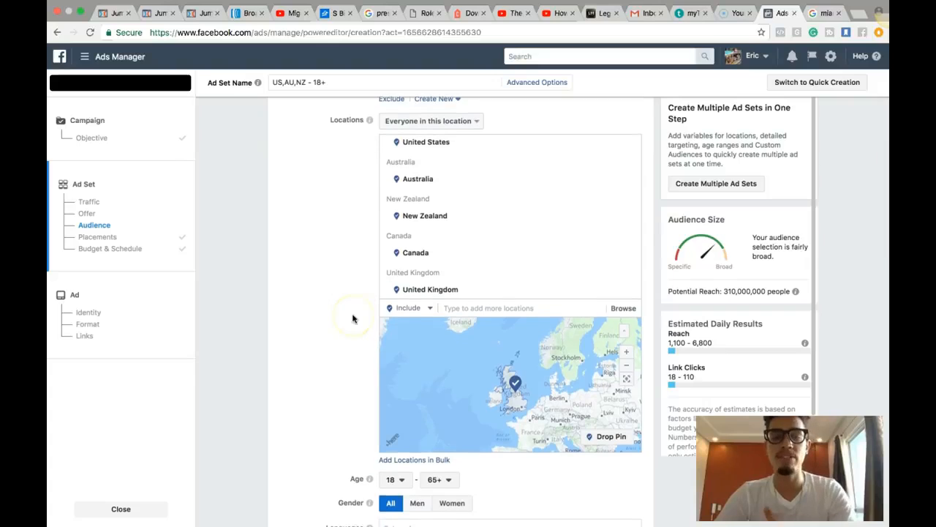
scroll(352, 318, "down", 2)
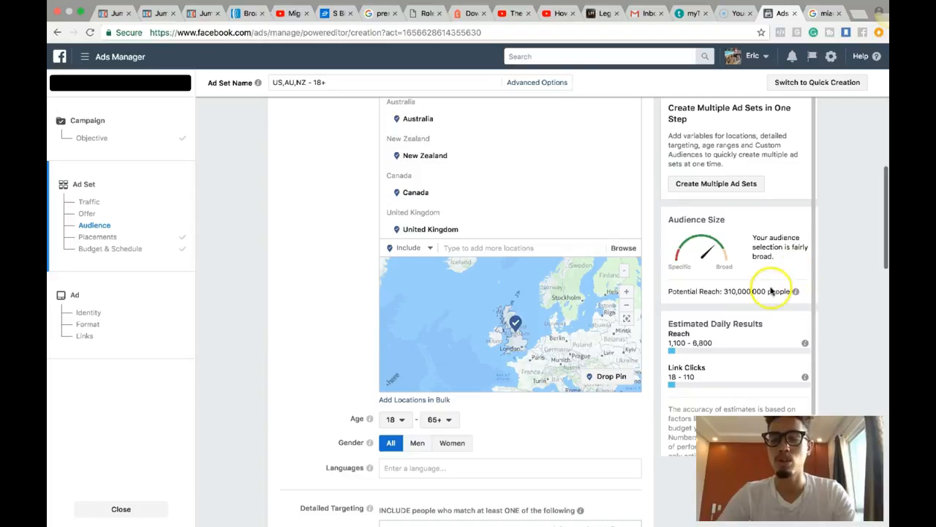
left_click_drag(724, 292, 776, 298)
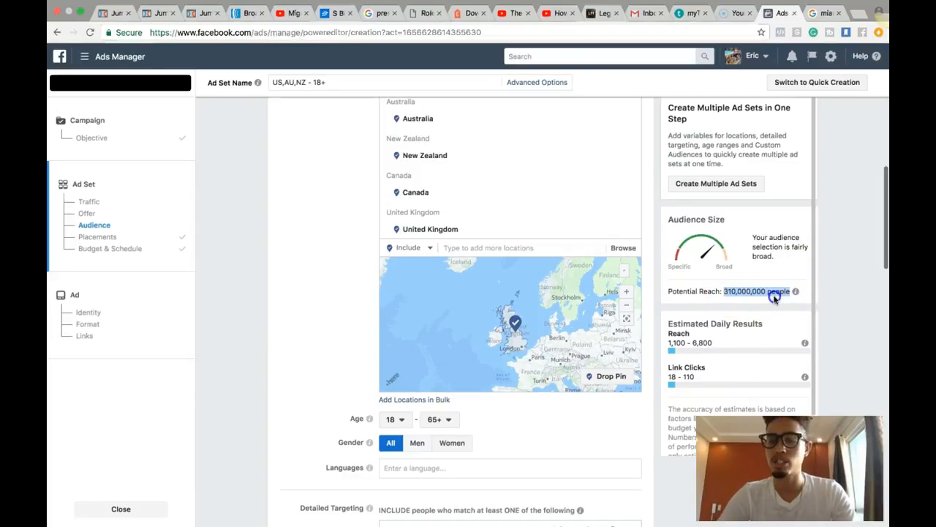
left_click(282, 341)
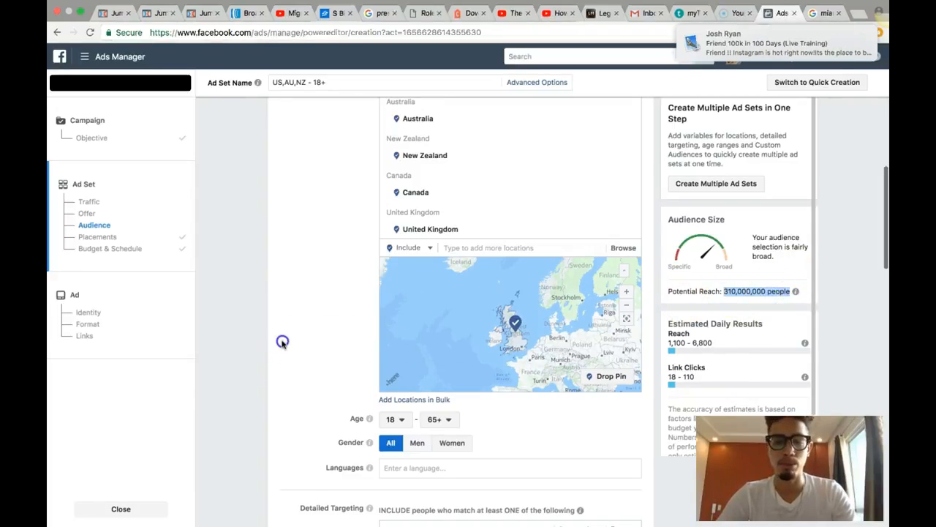
left_click(856, 35)
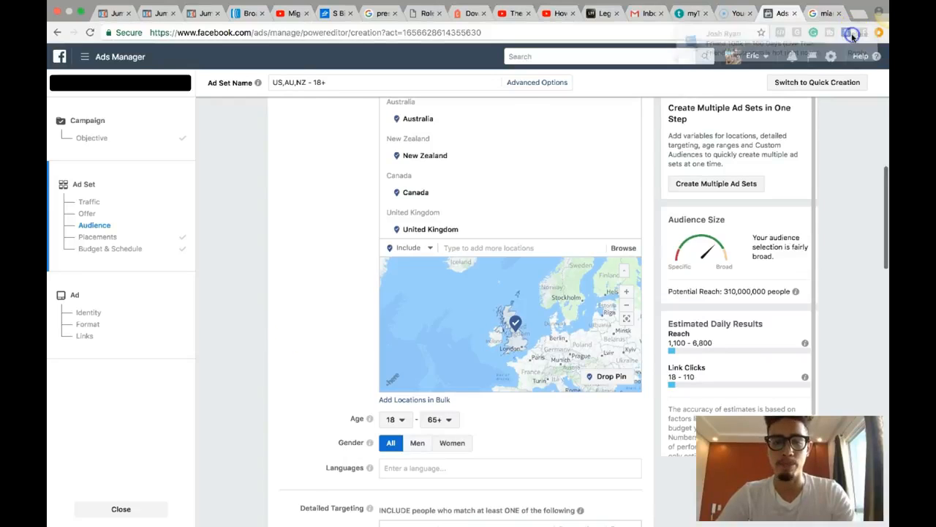
- Set the audience's age range to 21–35 and its gender to Men
scroll(344, 406, "down", 1)
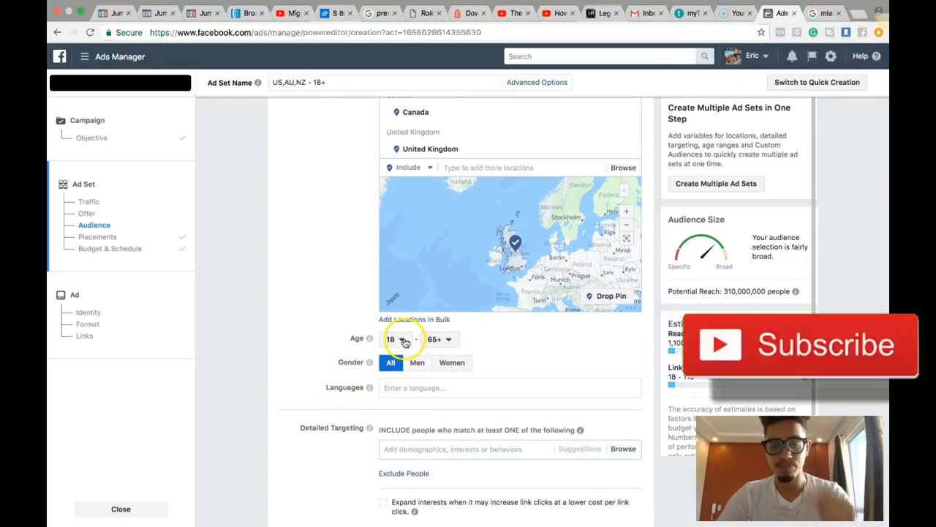
left_click(403, 340)
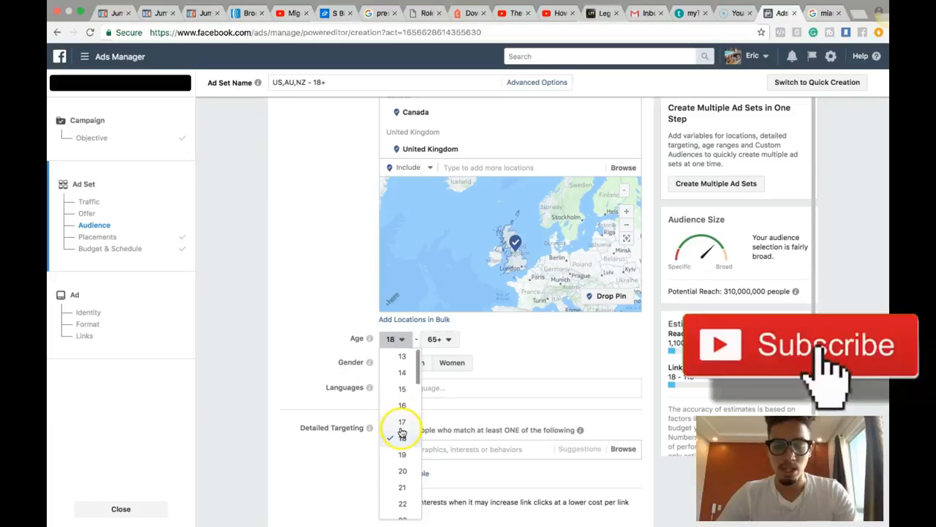
scroll(403, 449, "down", 1)
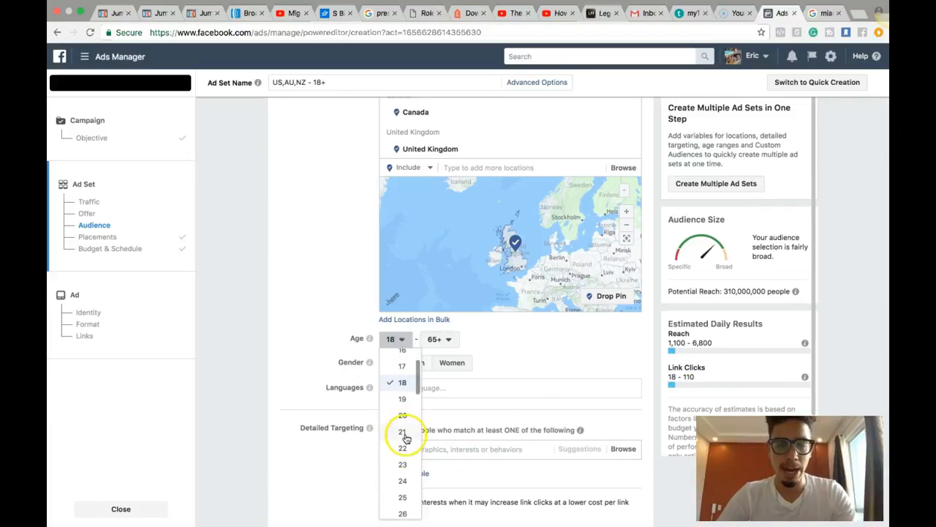
left_click(402, 432)
left_click(446, 338)
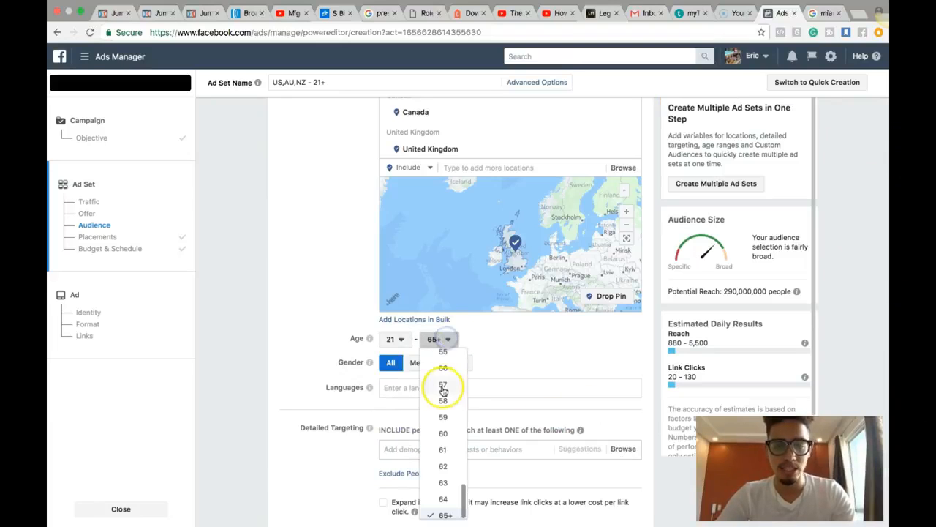
scroll(443, 395, "up", 5)
scroll(444, 405, "up", 2)
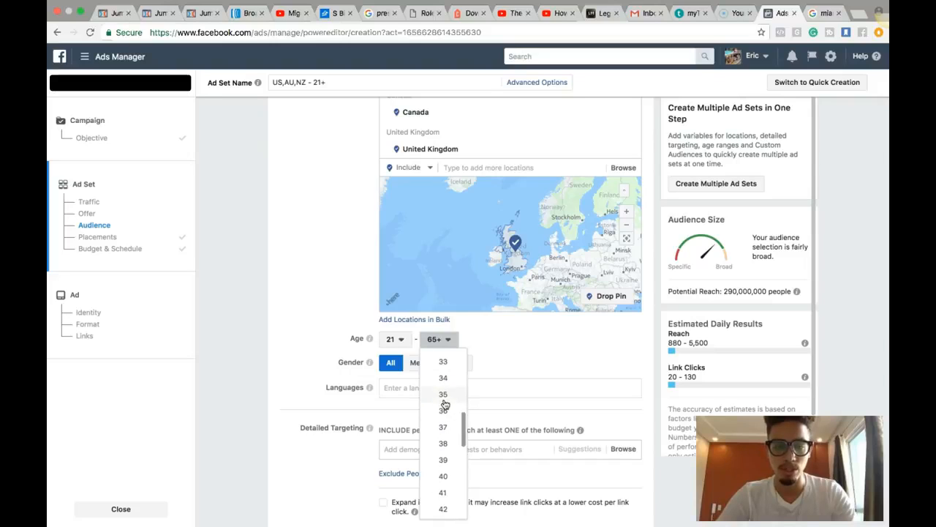
left_click(443, 393)
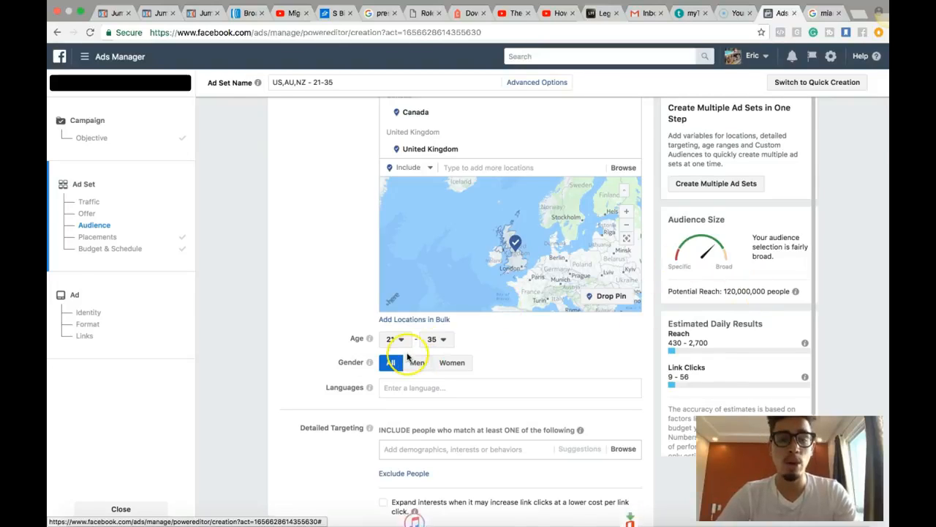
left_click(421, 371)
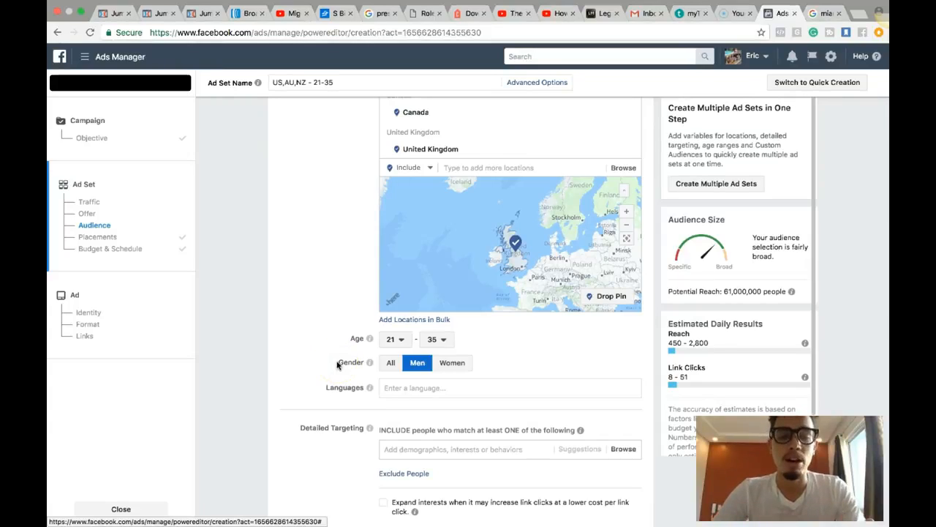
- Add the interest Digital marketing to the audience's detailed targeting
scroll(337, 364, "down", 2)
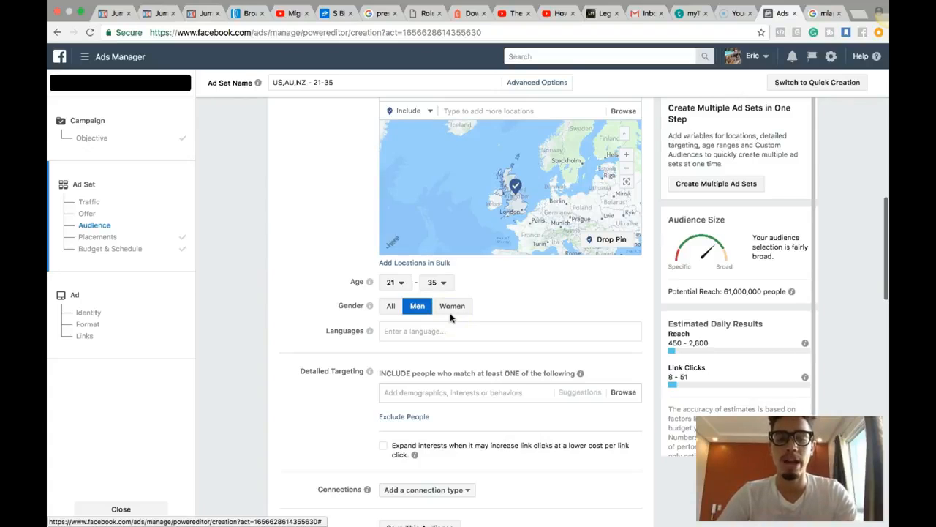
scroll(322, 342, "down", 2)
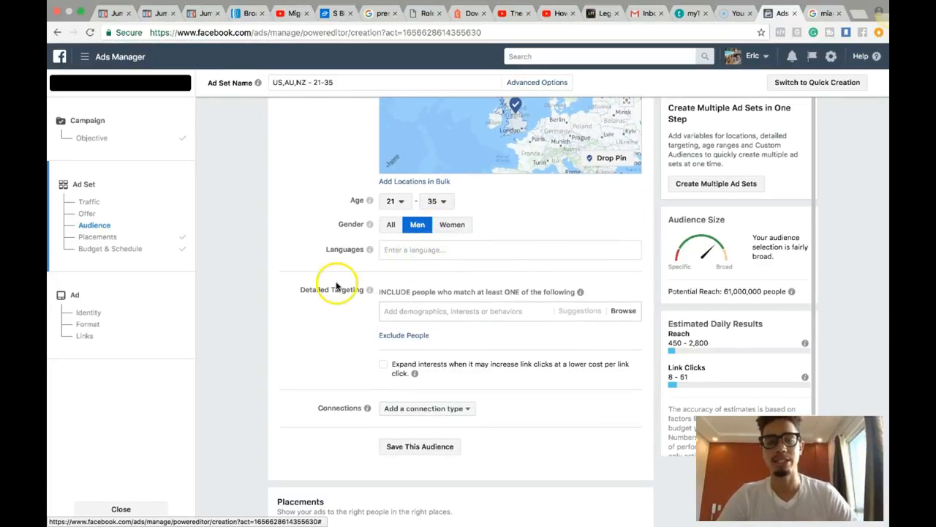
scroll(337, 285, "down", 1)
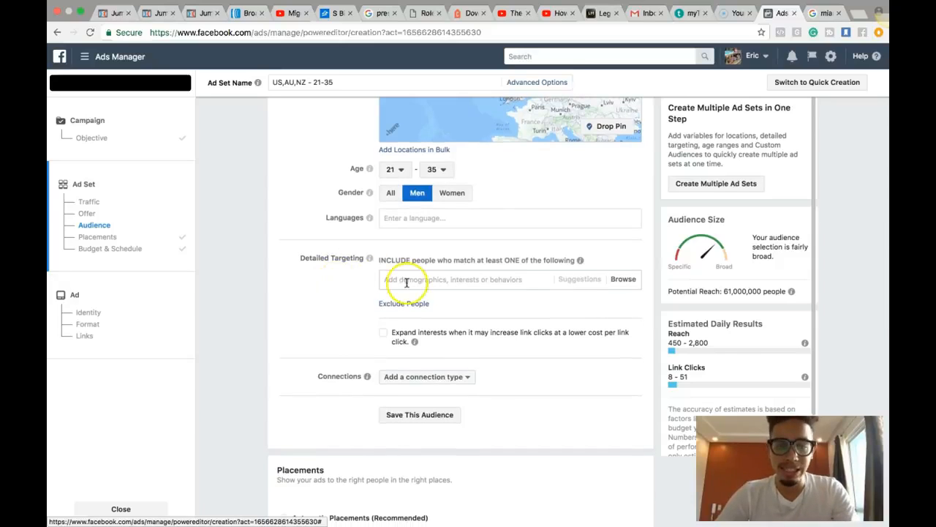
scroll(340, 298, "down", 2)
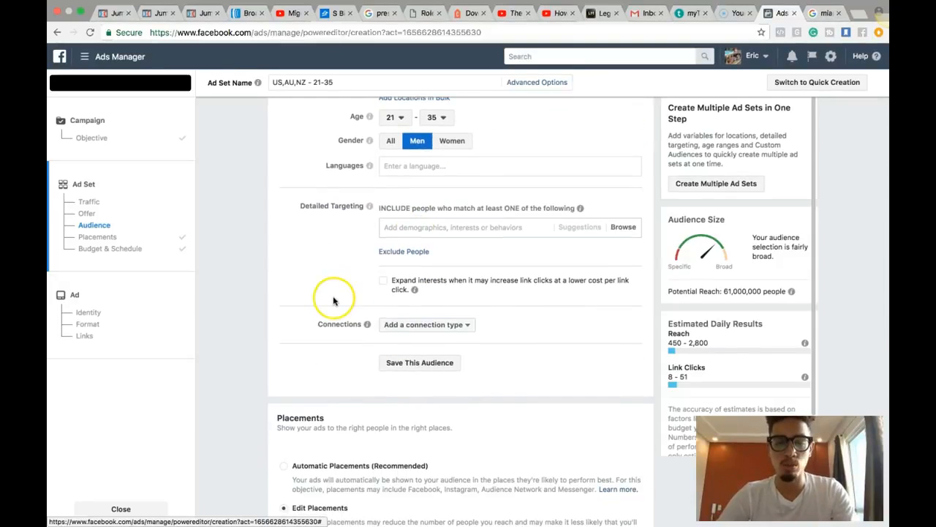
left_click(422, 229)
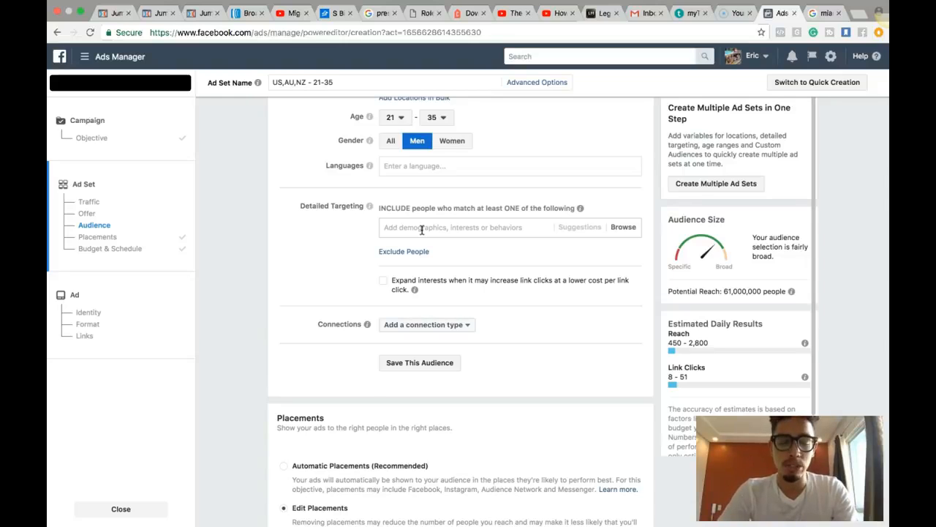
left_click(421, 229)
type("Digit")
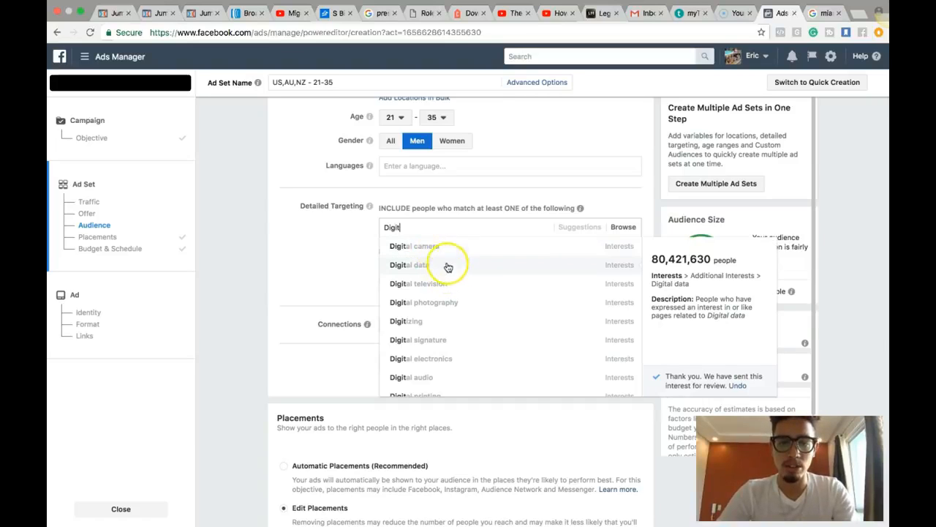
type("mar")
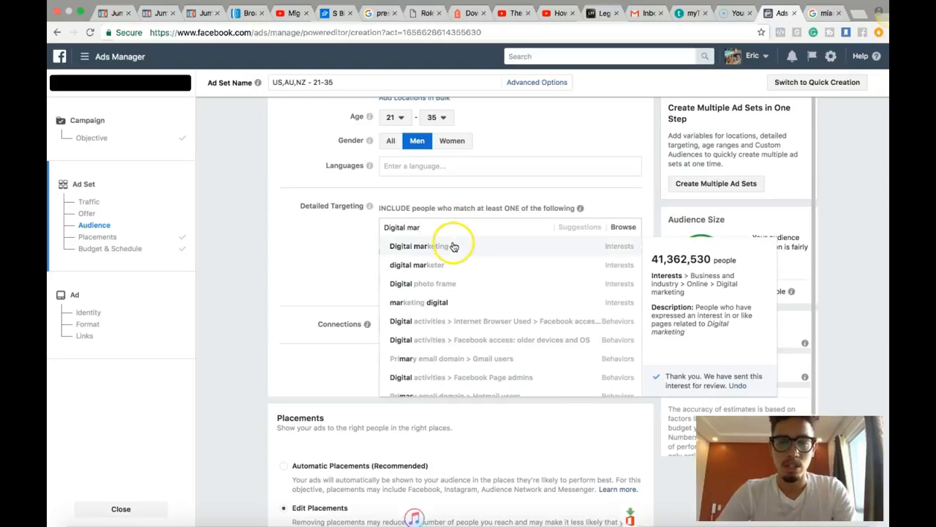
left_click(453, 245)
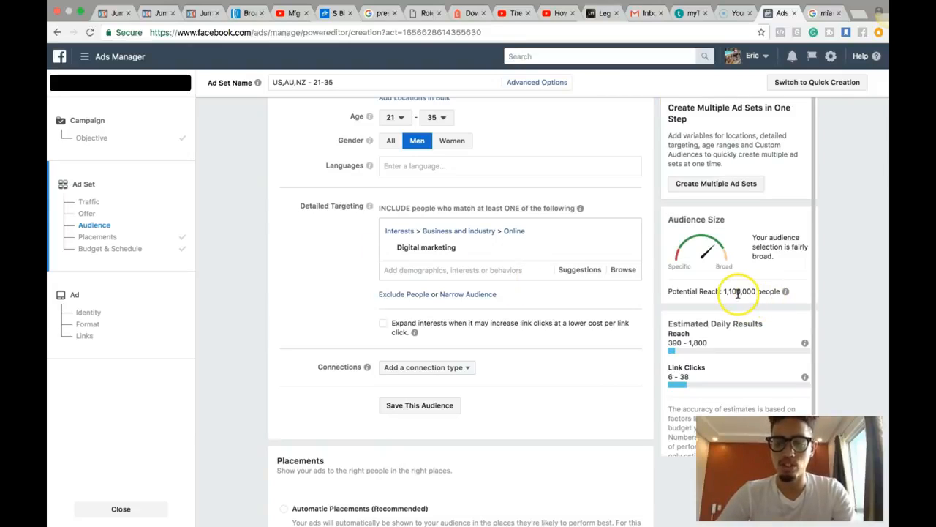
- Narrow the audience to people who must also match the interest Affiliate marketing
mouse_move(405, 335)
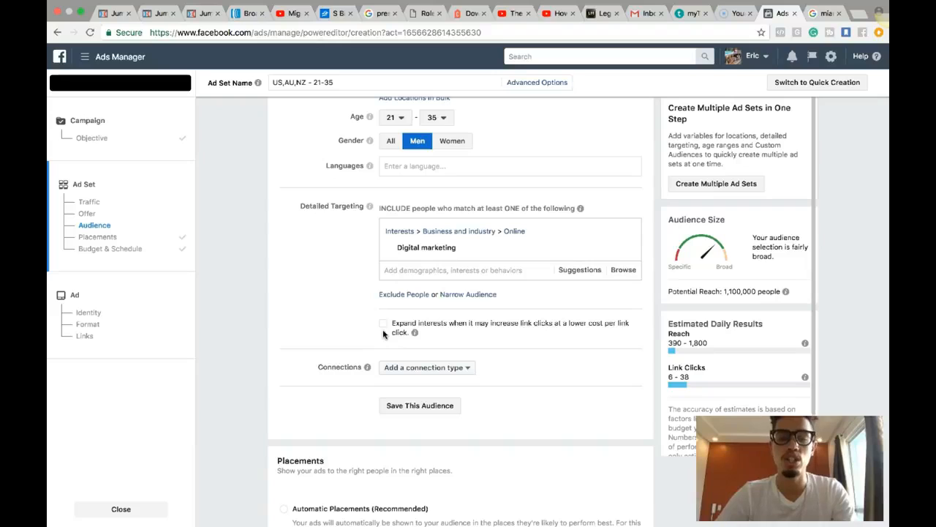
left_click(469, 294)
left_click(454, 314)
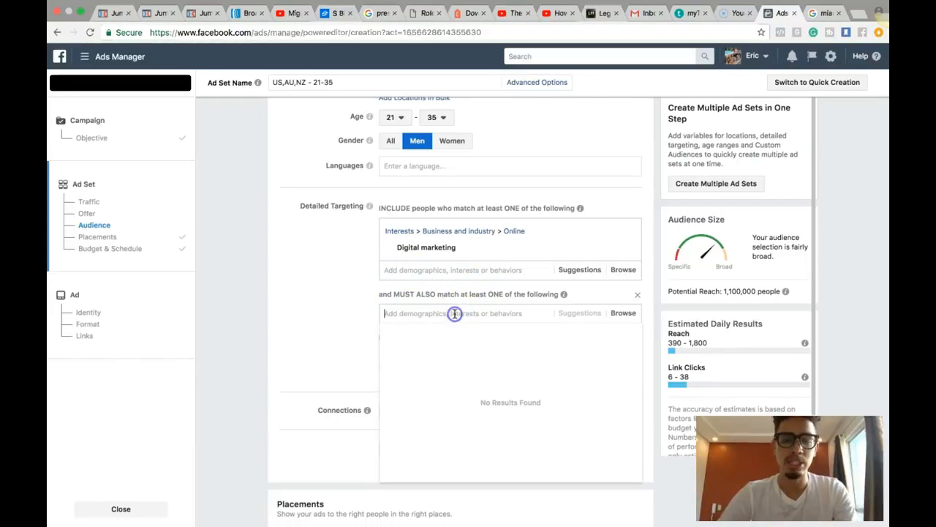
type("aff")
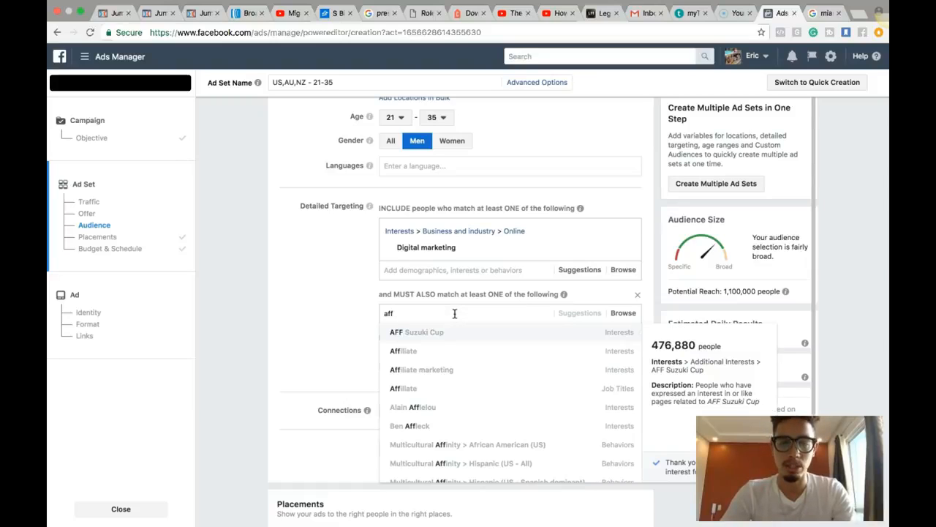
left_click(473, 374)
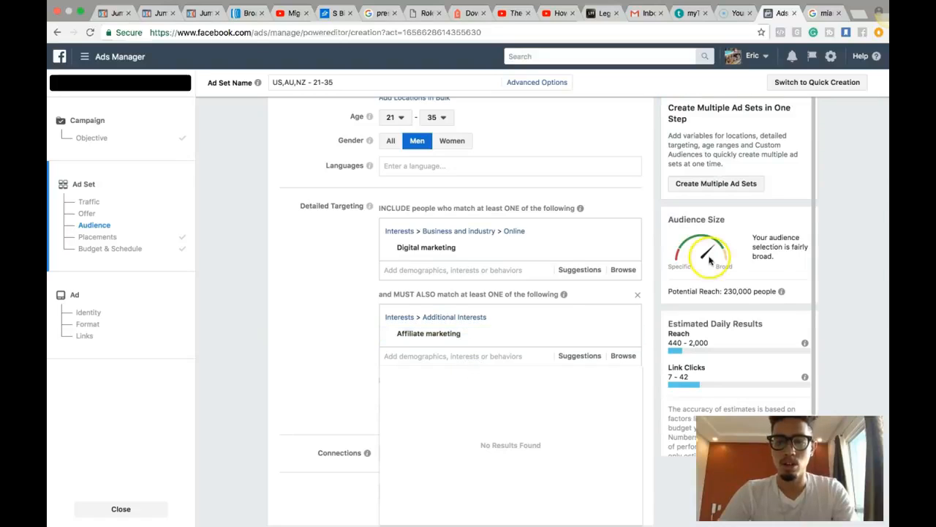
- Add the suggested interest Social media marketing to the must-also-match group beside Affiliate marketing
left_click(528, 350)
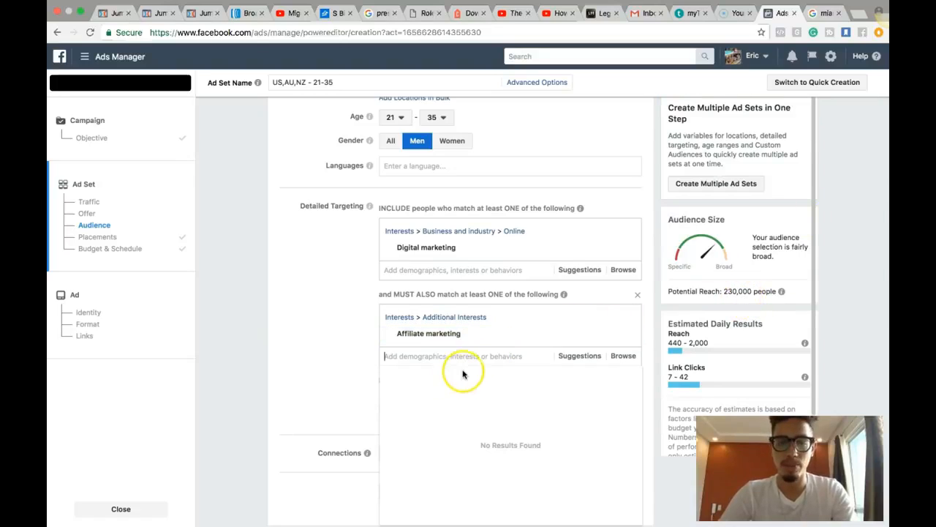
left_click(582, 356)
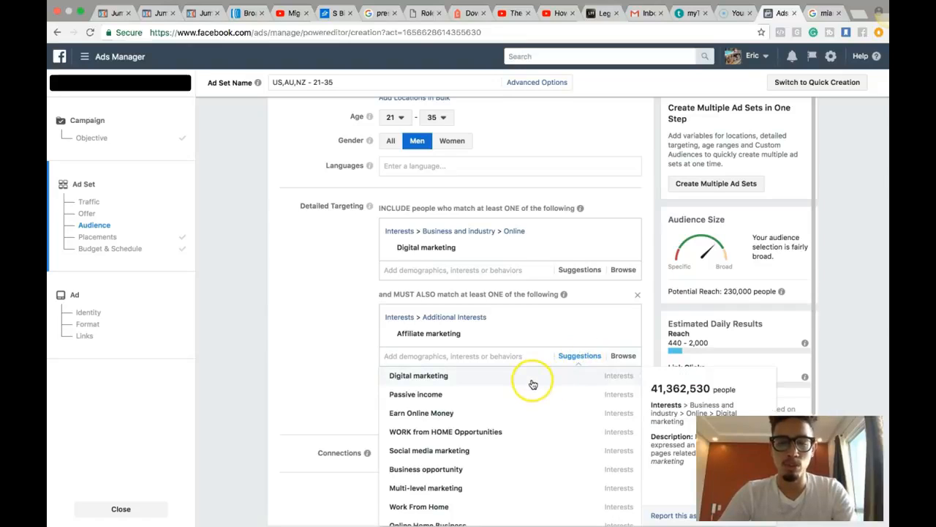
left_click(496, 452)
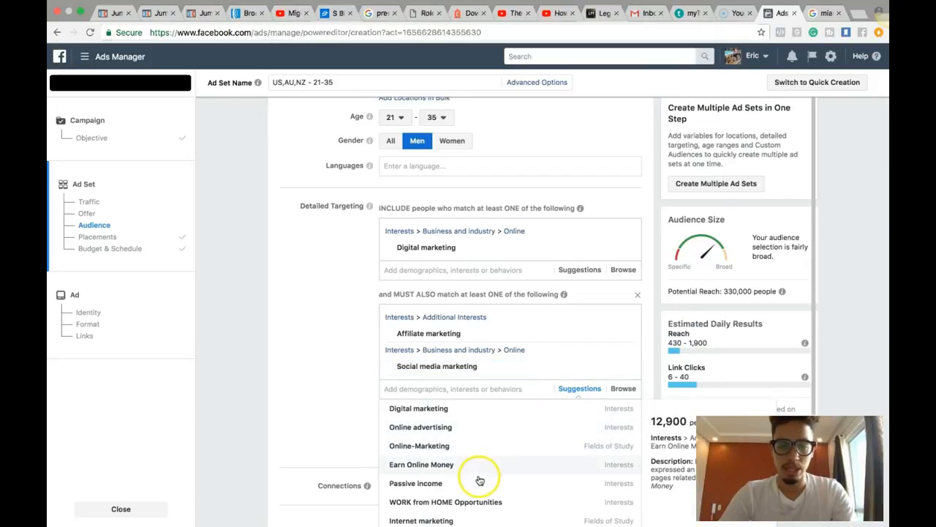
- Add the suggested interest Multi-level marketing to the must-also-match group containing Affiliate marketing
scroll(474, 485, "down", 1)
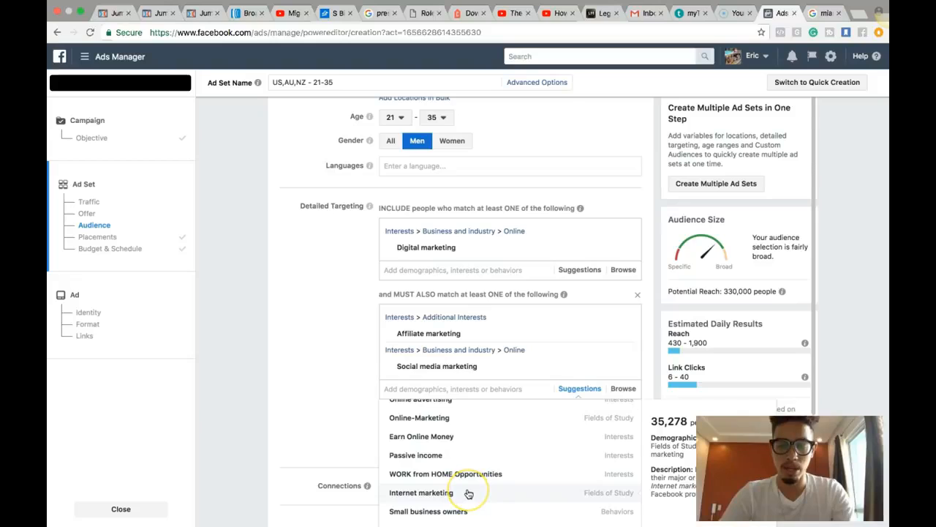
scroll(467, 495, "down", 1)
scroll(463, 497, "down", 3)
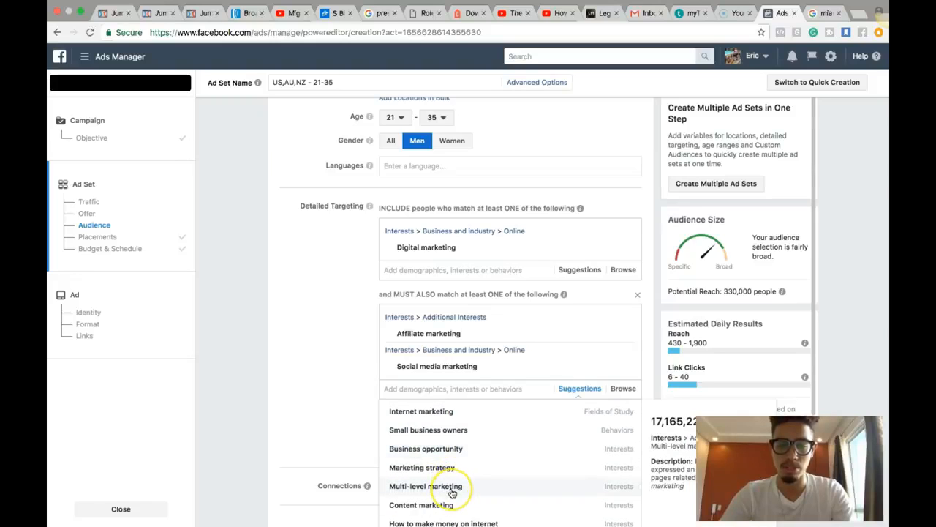
left_click(452, 490)
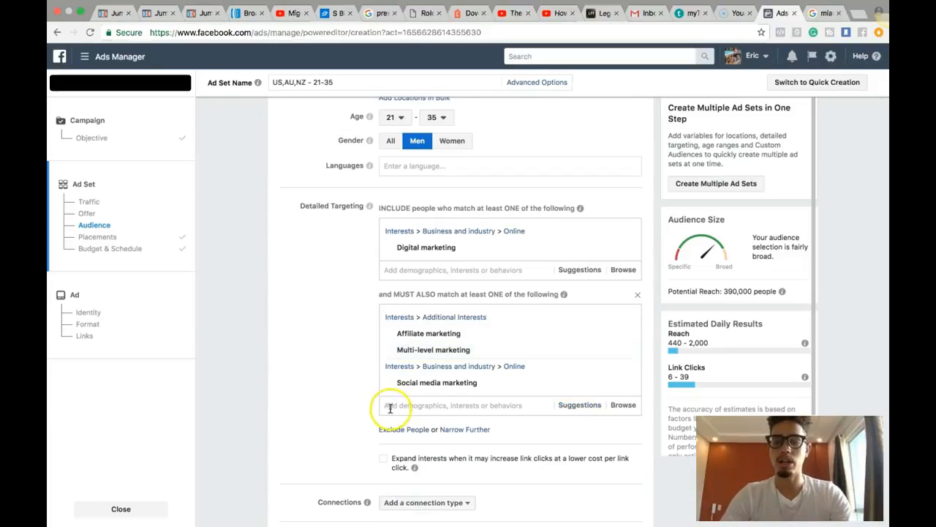
- Narrow the audience further with another must-also-match group and try searching it for "inter"
left_click(466, 430)
scroll(350, 454, "down", 1)
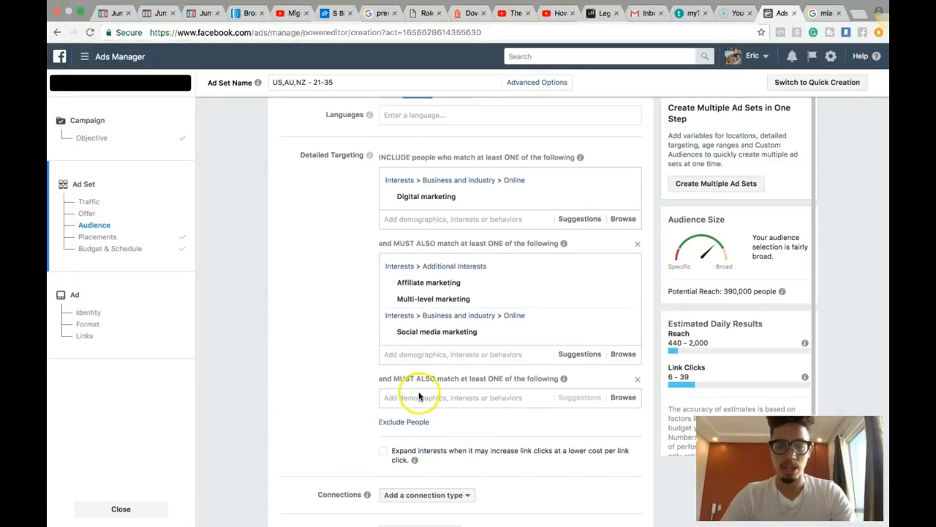
left_click(416, 397)
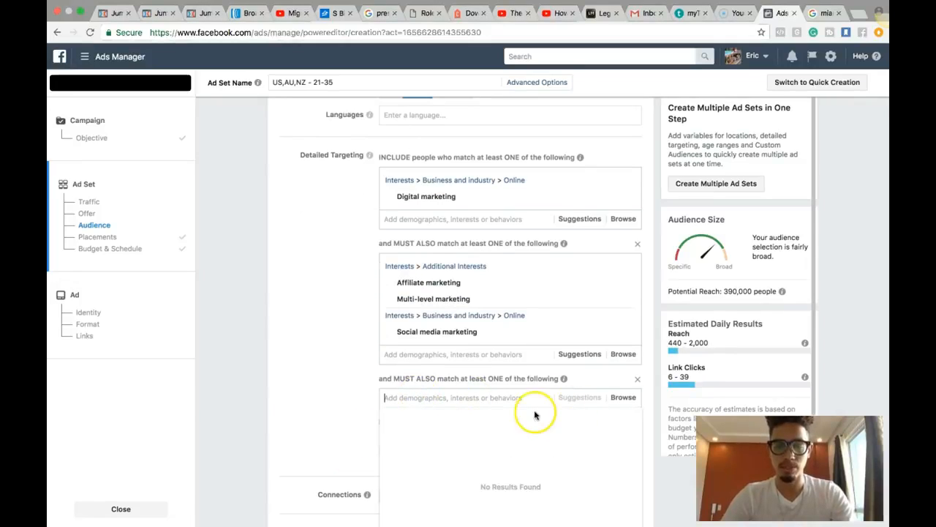
scroll(531, 410, "down", 1)
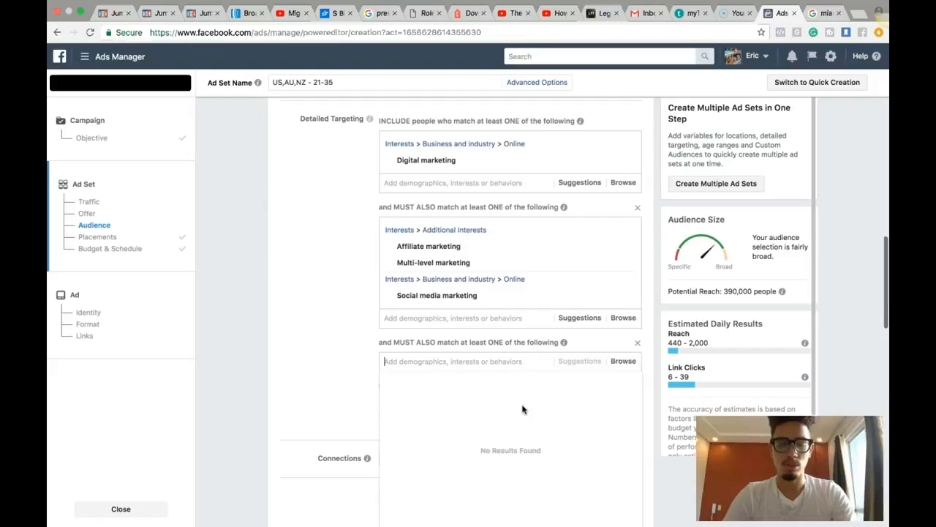
type("inter")
key("BackSpace")
key("BackSpace")
key("BackSpace")
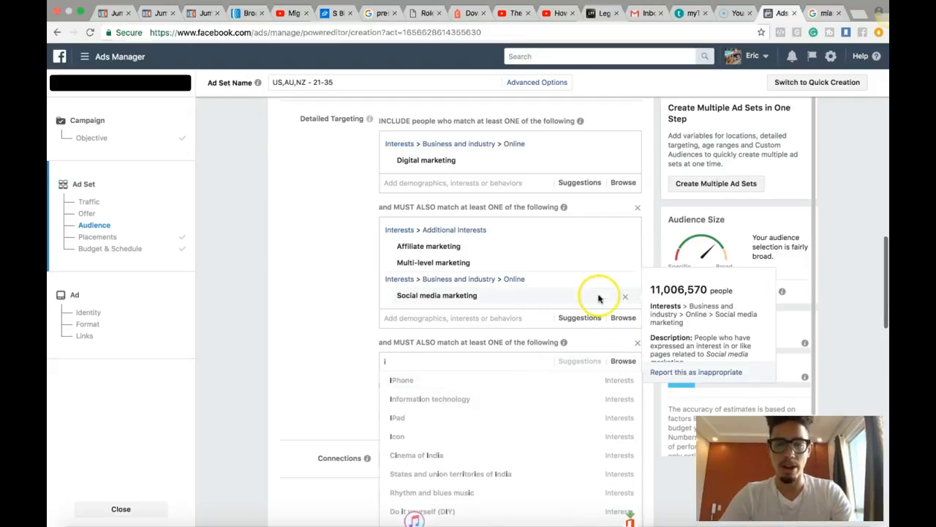
- Move the interest Social media marketing out of the Affiliate marketing group into the new, separate must-also-match group
left_click(622, 297)
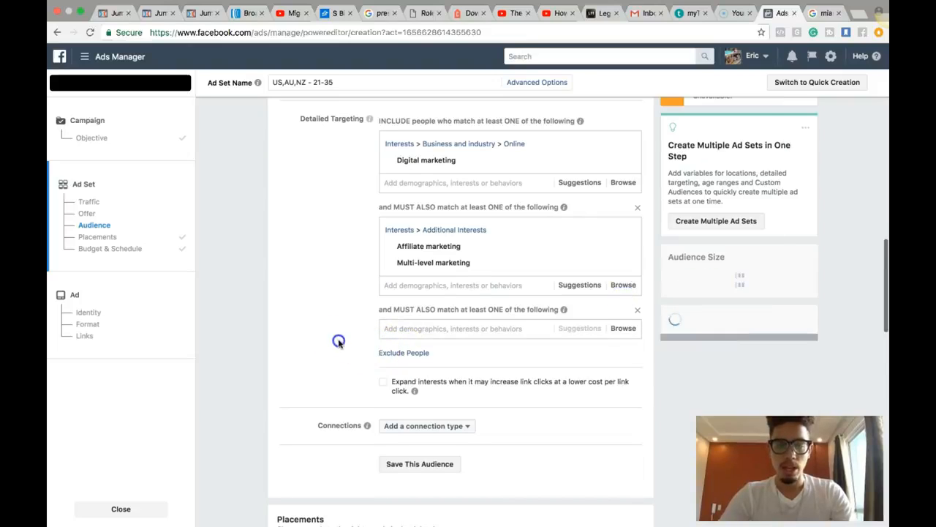
left_click(443, 329)
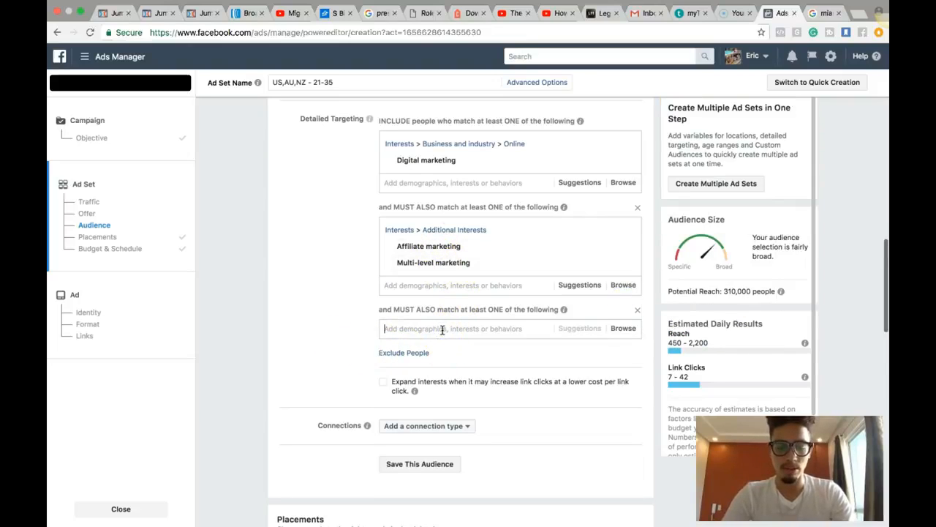
type("social")
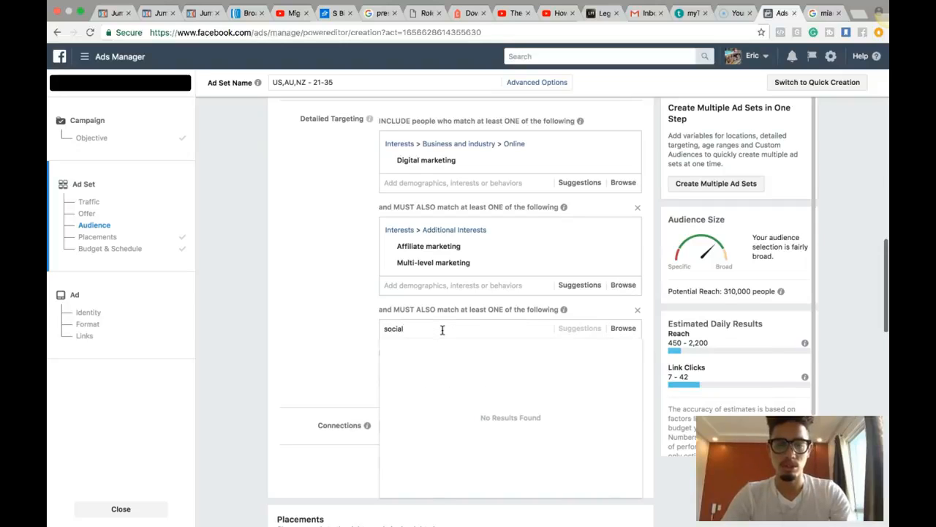
type(" med")
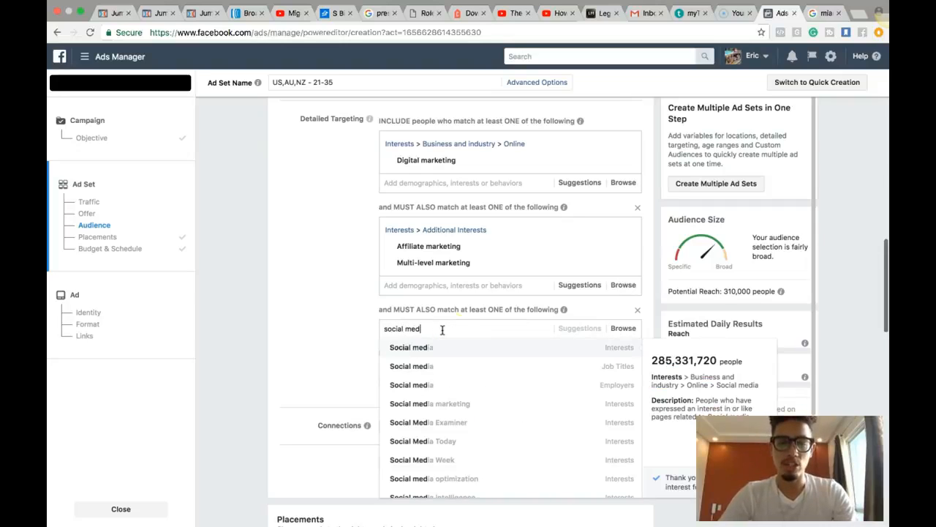
left_click(459, 405)
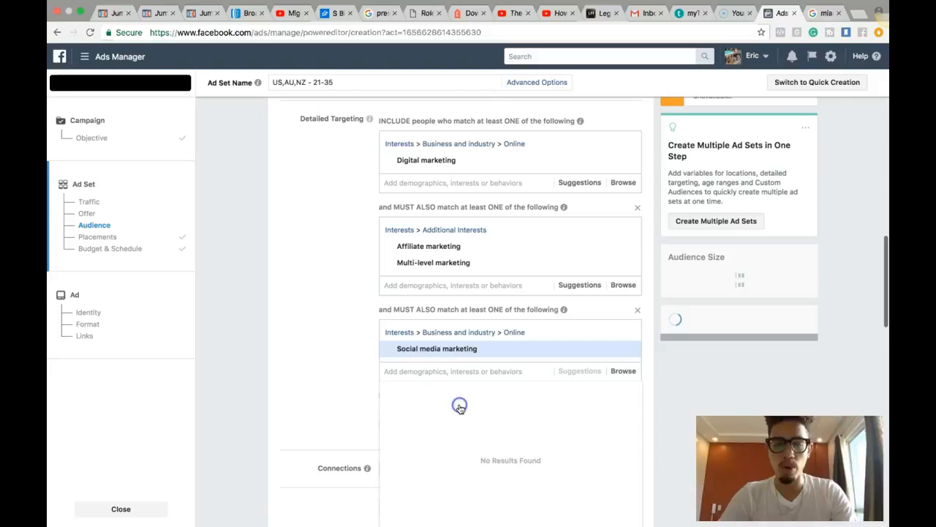
left_click(329, 354)
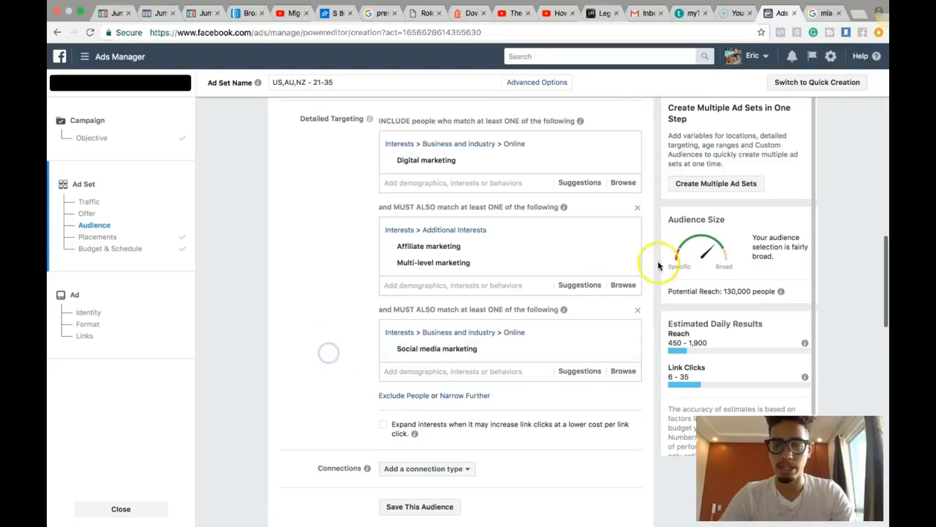
- Add one more must-also-match group and try searching it for "fit", "veg", "busine" and "entre" without choosing an interest
left_click(460, 395)
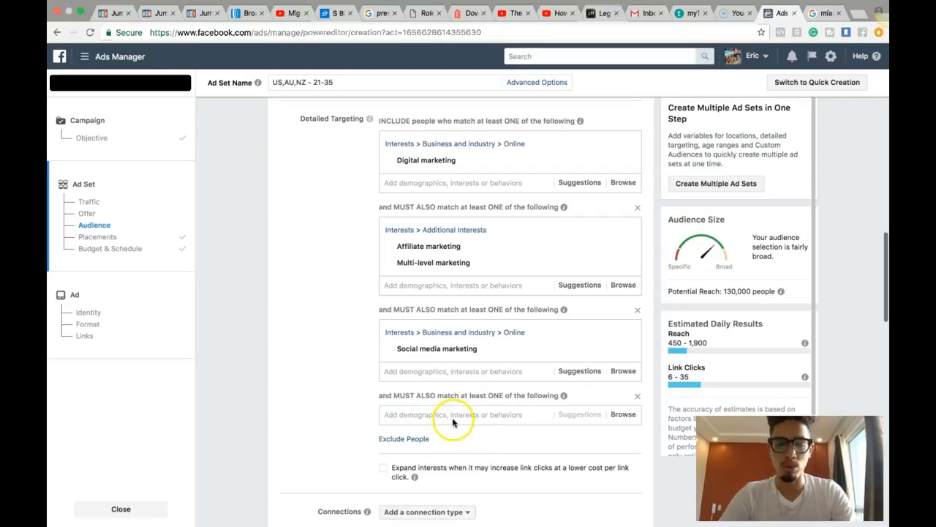
left_click(454, 415)
type("fit")
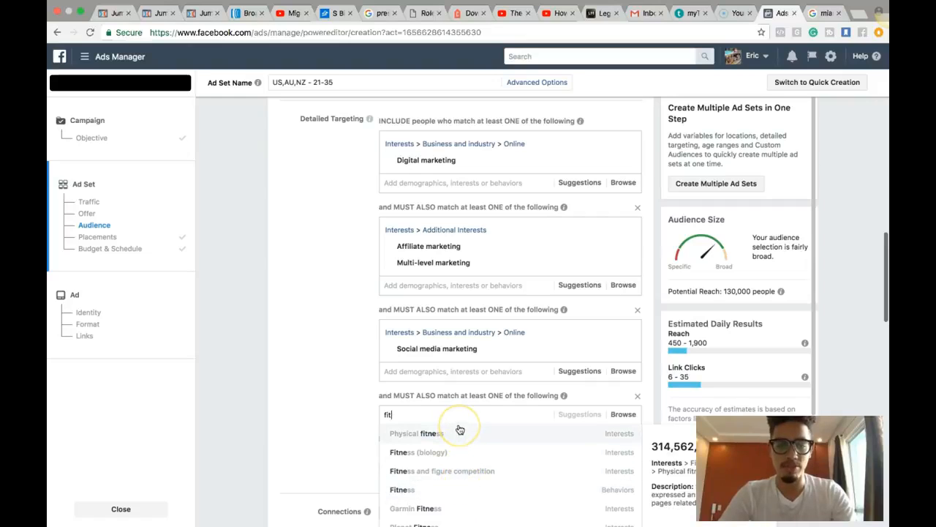
key("BackSpace")
key("BackSpace")
key("BackSpace")
type("veg")
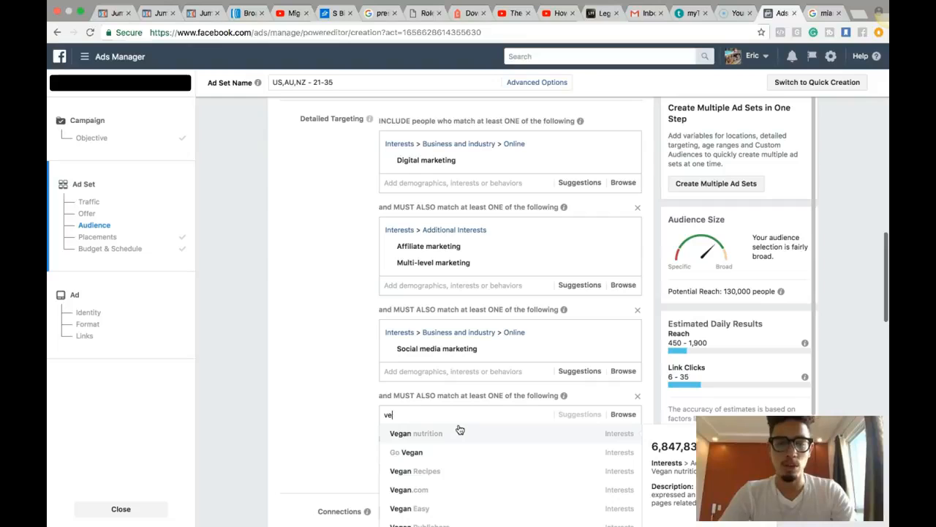
key("BackSpace")
key("BackSpace")
type("busin")
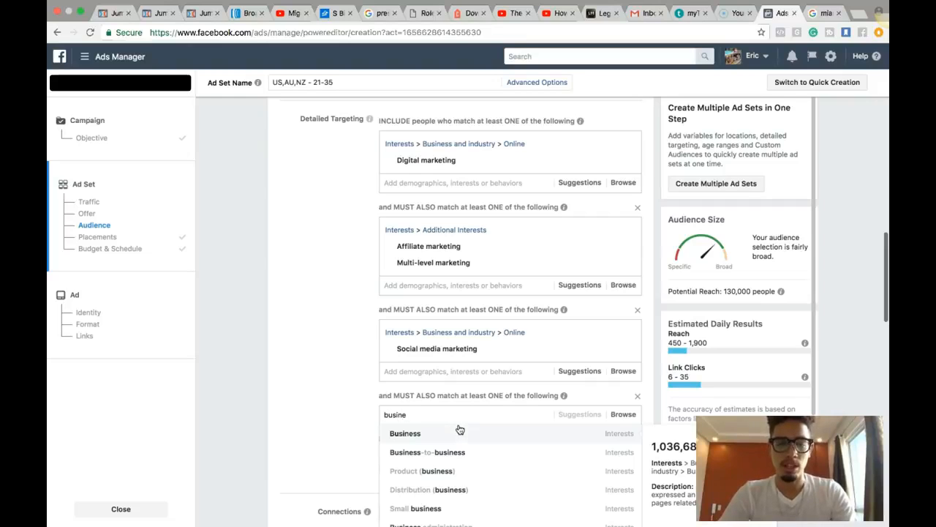
key("BackSpace")
key("BackSpace")
key("BackSpace")
type("en")
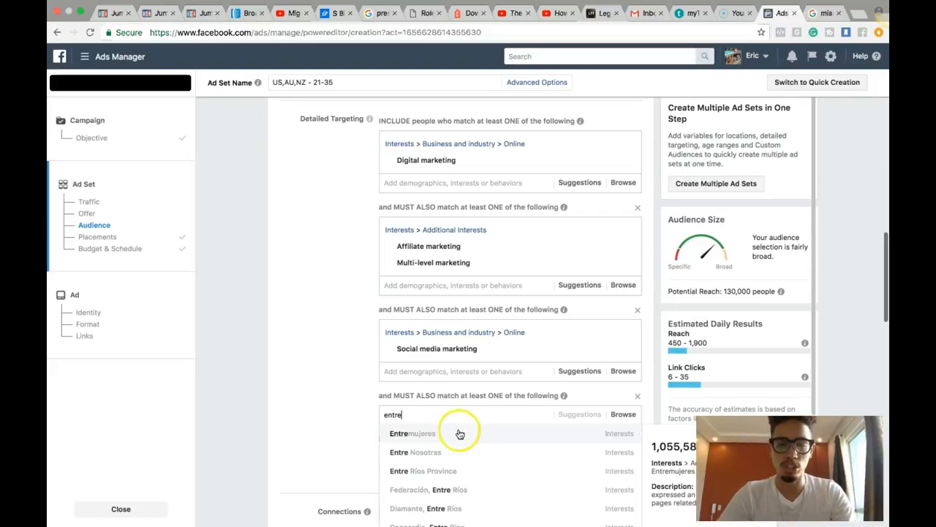
left_click(391, 404)
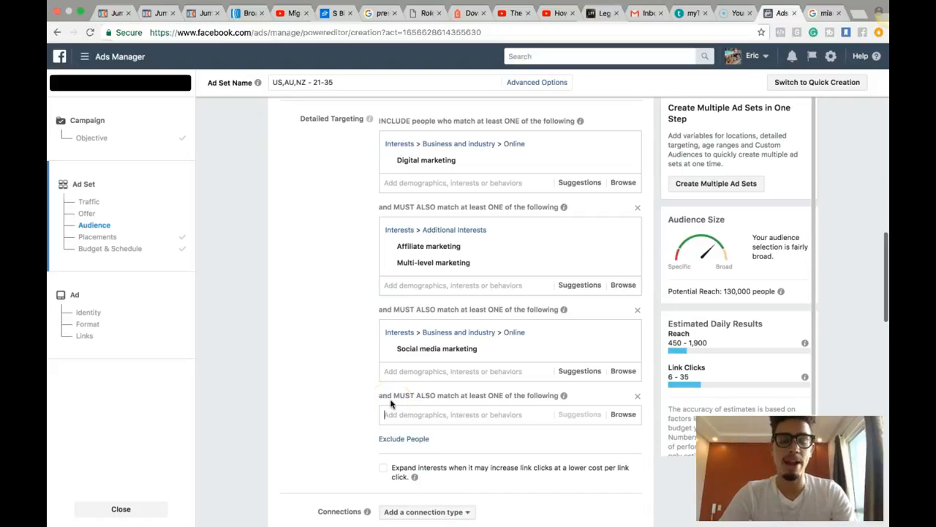
left_click(361, 392)
- Review the ad set from the detailed targeting through the placements to the daily budget and schedule
scroll(362, 396, "down", 1)
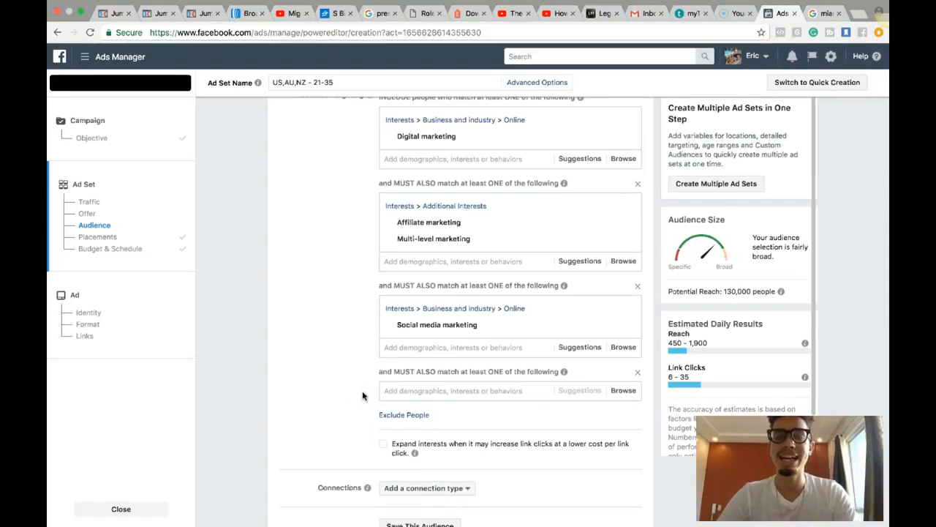
scroll(362, 396, "down", 4)
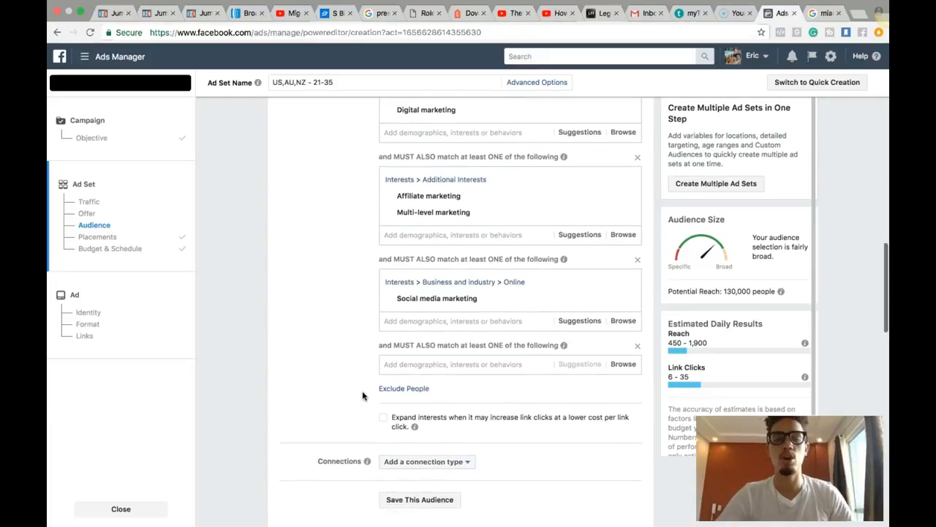
scroll(362, 396, "down", 10)
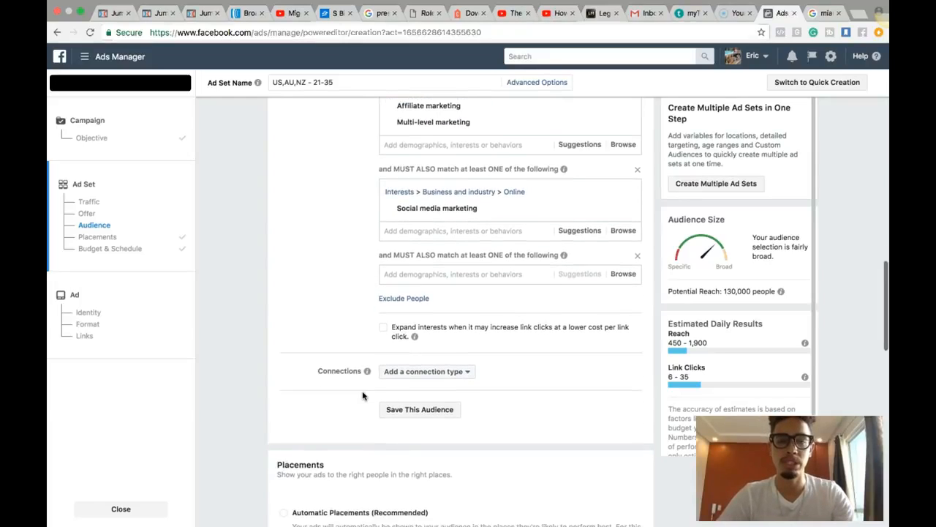
scroll(362, 395, "down", 20)
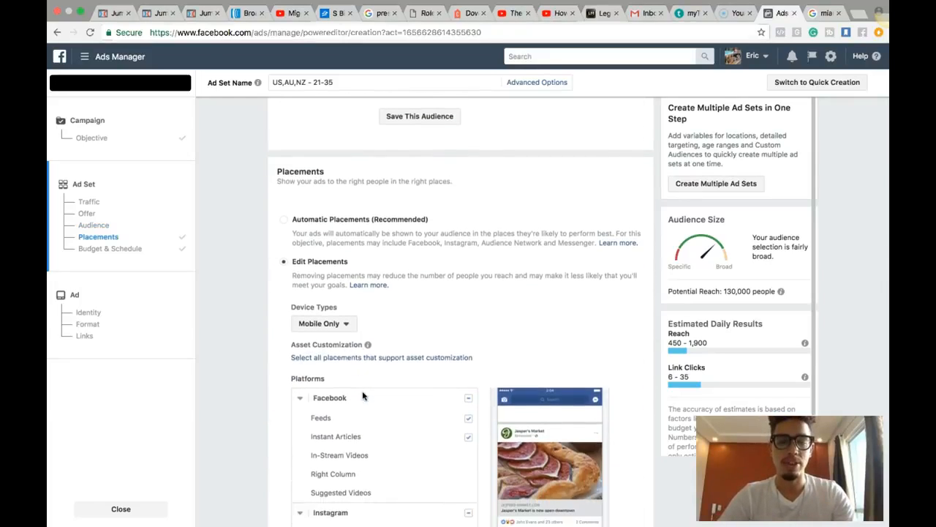
scroll(362, 396, "up", 20)
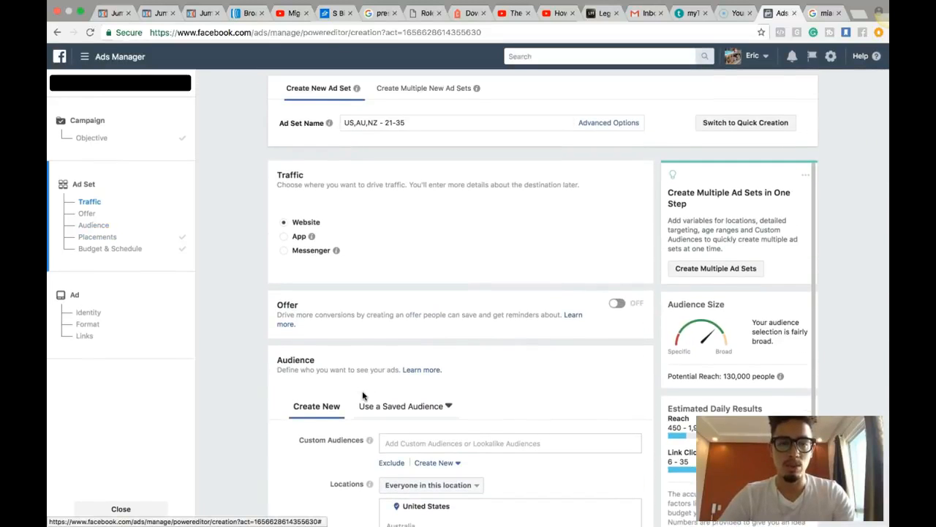
scroll(362, 396, "down", 20)
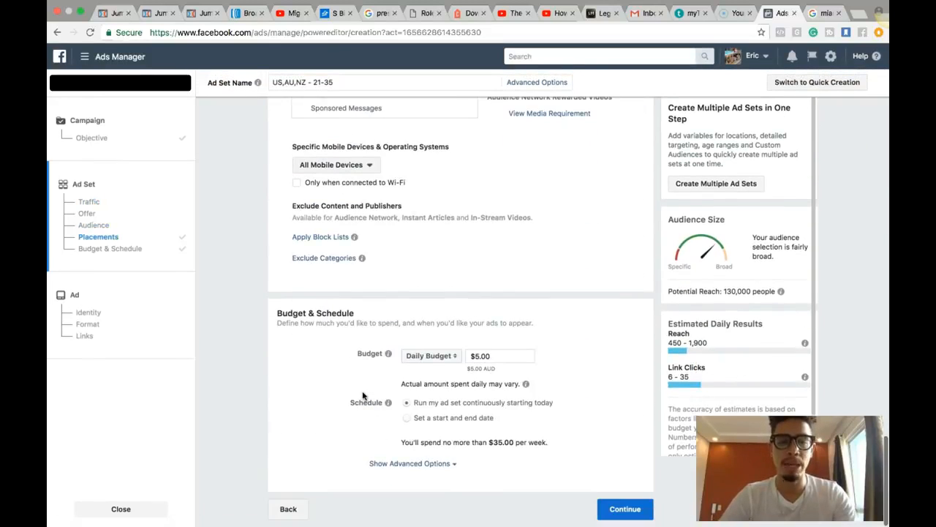
scroll(362, 396, "up", 15)
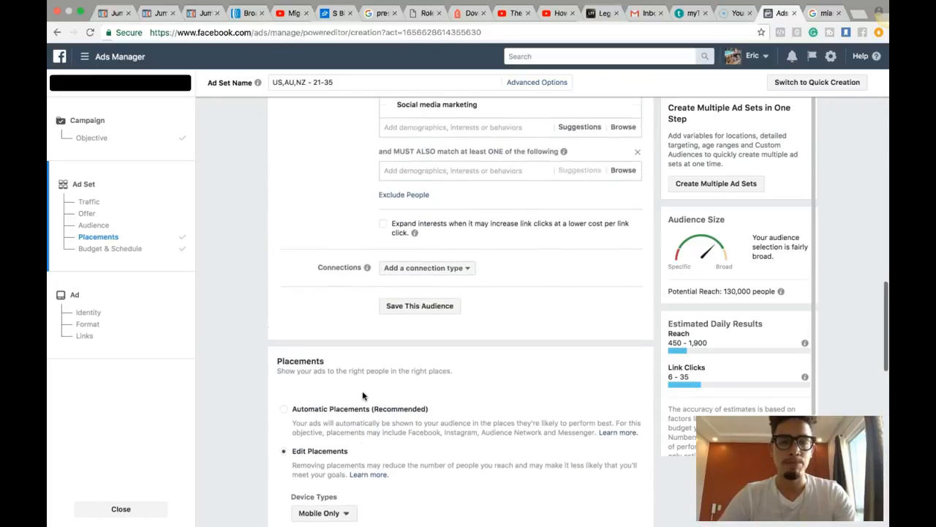
scroll(362, 396, "down", 15)
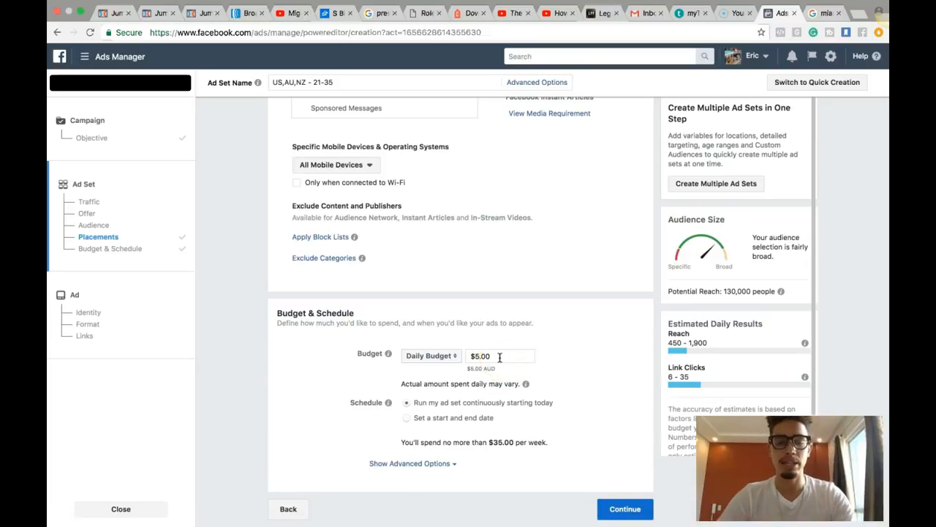
left_click(524, 444)
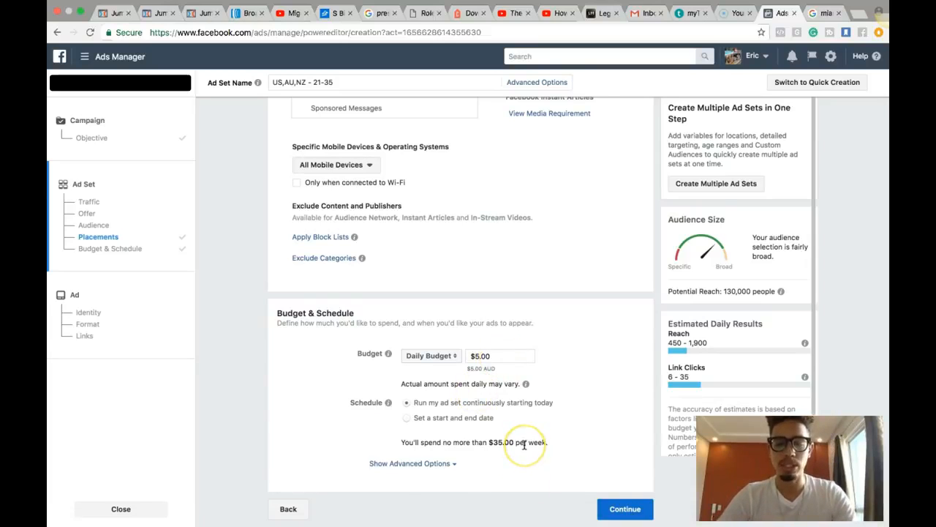
- Review the audience definition, checking the interest groups, gender, age range and targeted countries
scroll(523, 444, "up", 15)
scroll(524, 444, "down", 3)
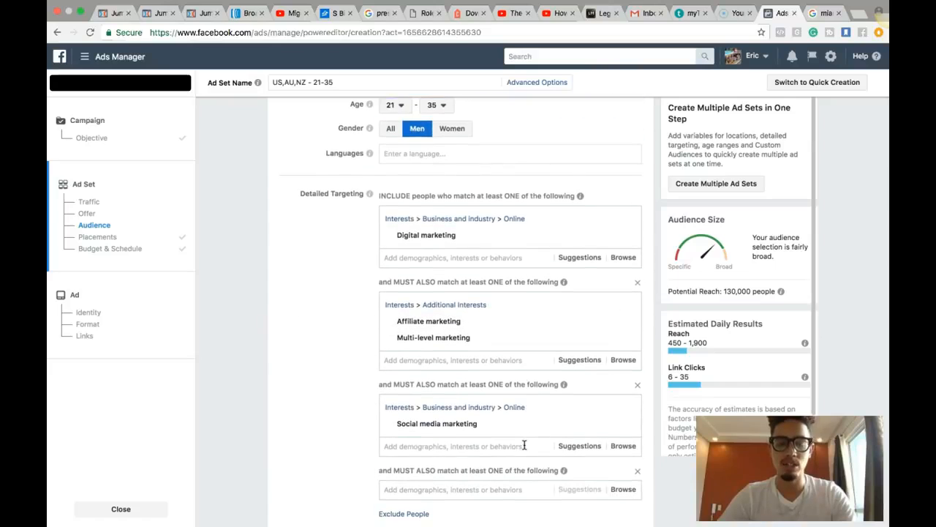
scroll(523, 444, "down", 2)
scroll(524, 444, "up", 4)
left_click(467, 331)
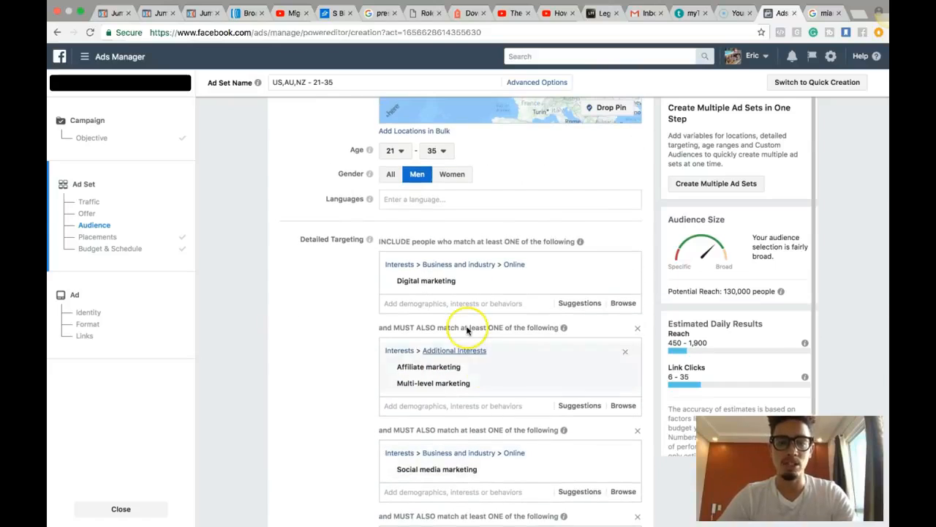
scroll(467, 331, "up", 4)
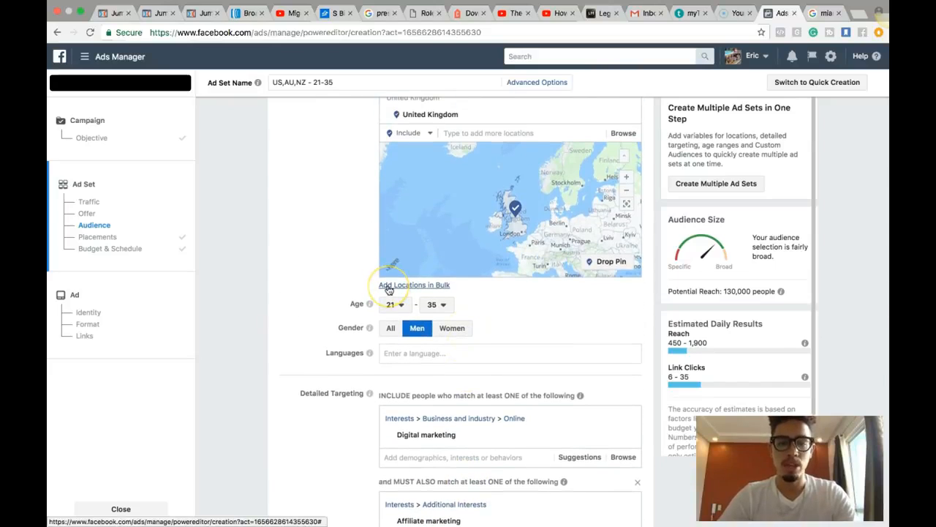
scroll(388, 290, "up", 4)
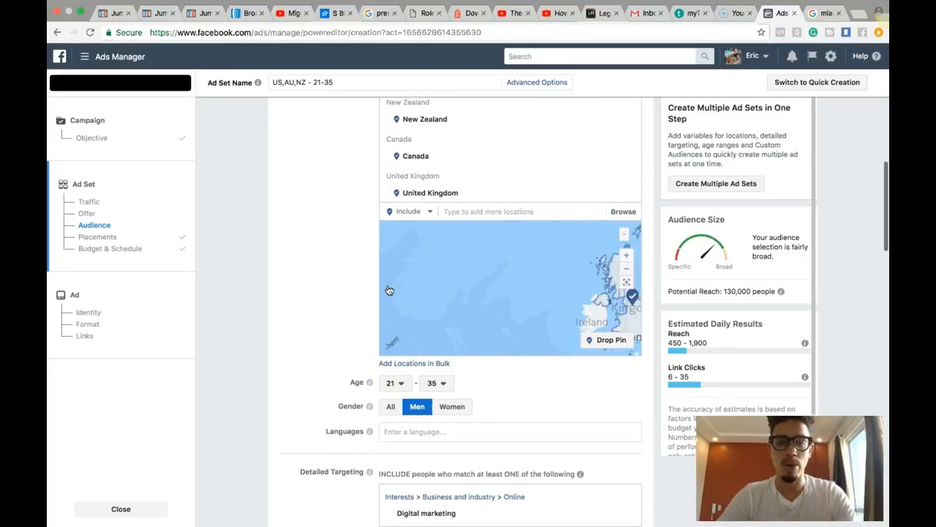
scroll(317, 227, "up", 3)
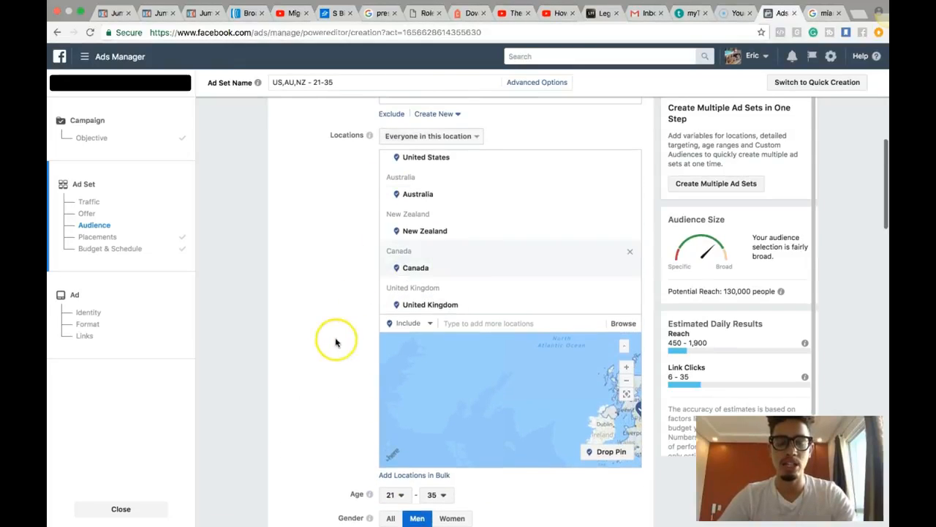
scroll(336, 342, "down", 5)
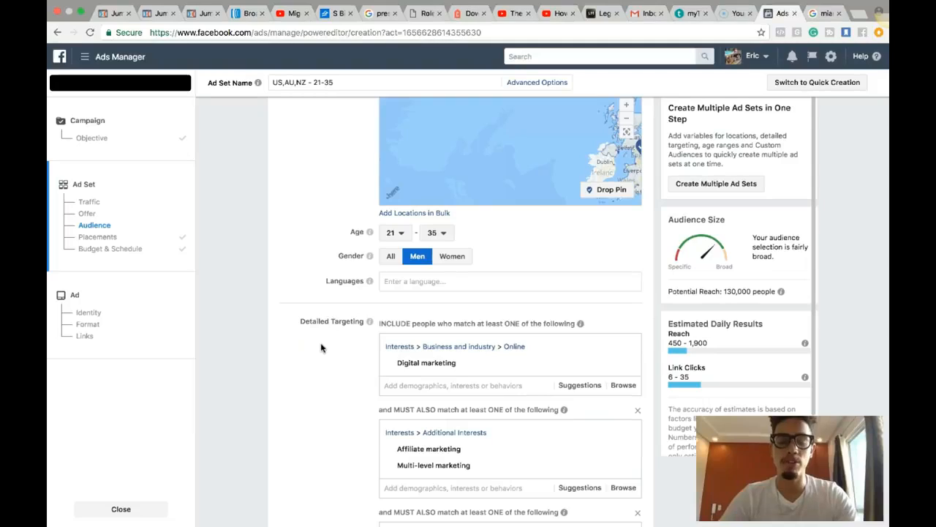
scroll(320, 348, "up", 4)
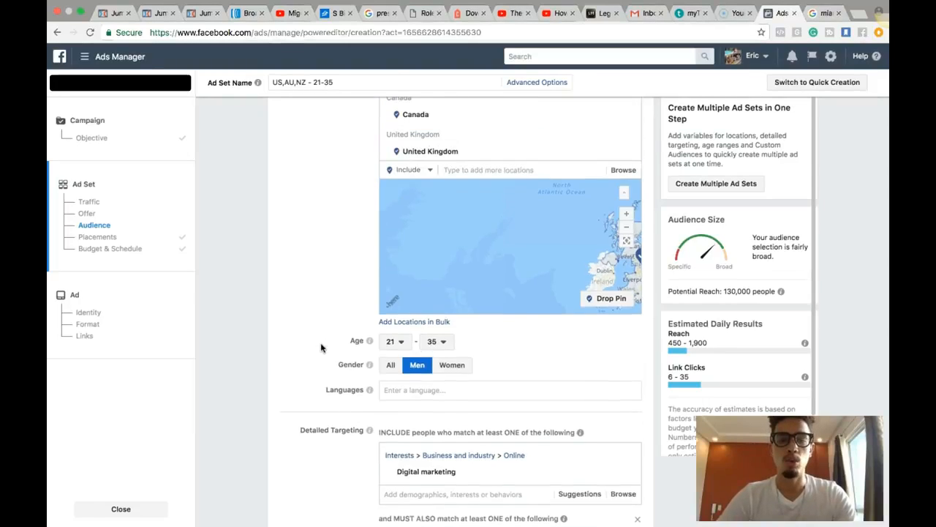
- Check the ad set's targeted locations, age range, gender and layered interest groups against the audience size estimate
scroll(330, 218, "down", 2)
scroll(330, 218, "down", 6)
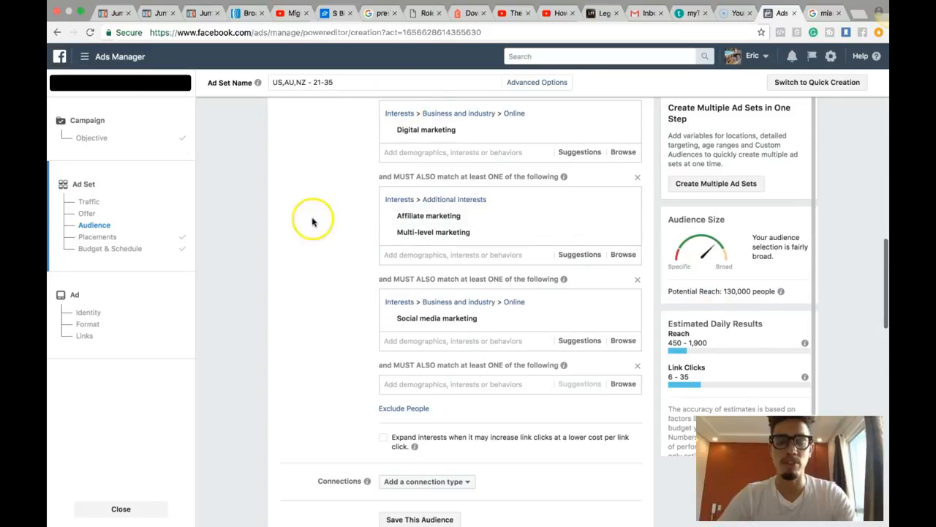
scroll(293, 210, "up", 3)
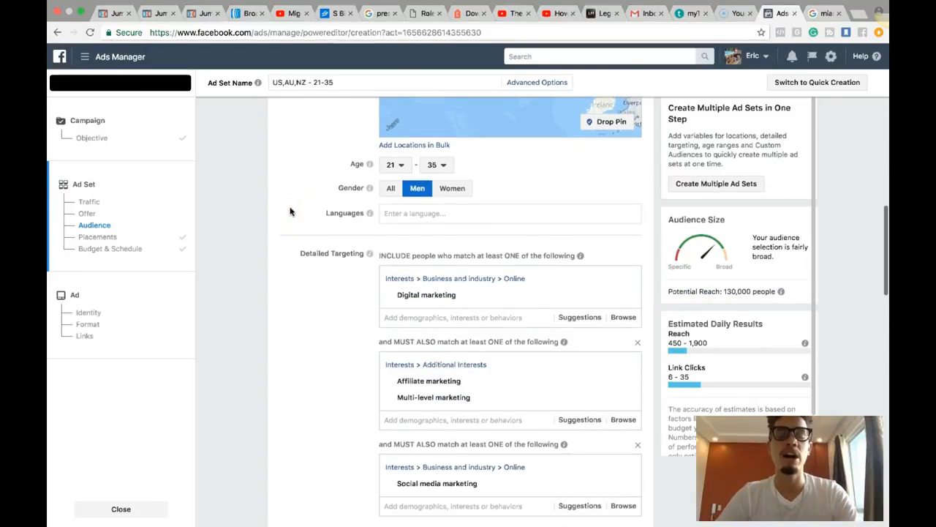
scroll(290, 211, "up", 3)
left_click(292, 222)
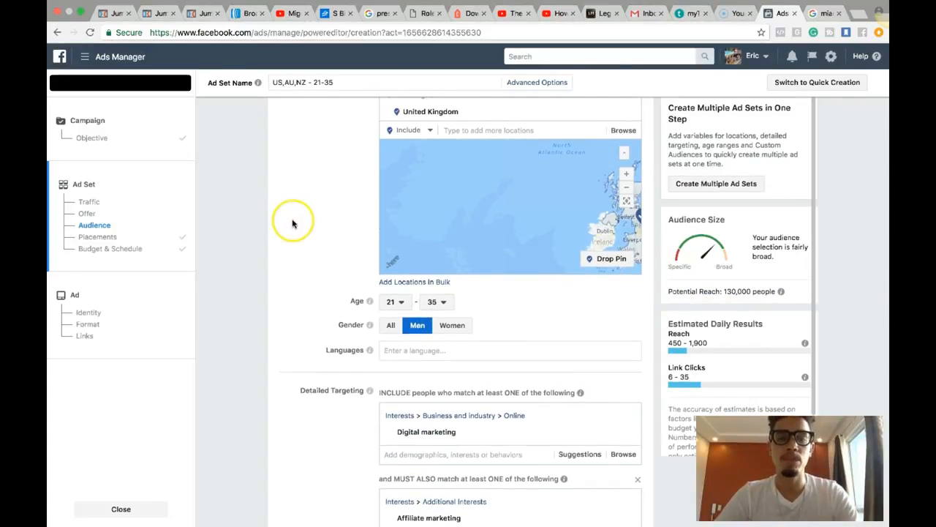
scroll(292, 223, "up", 5)
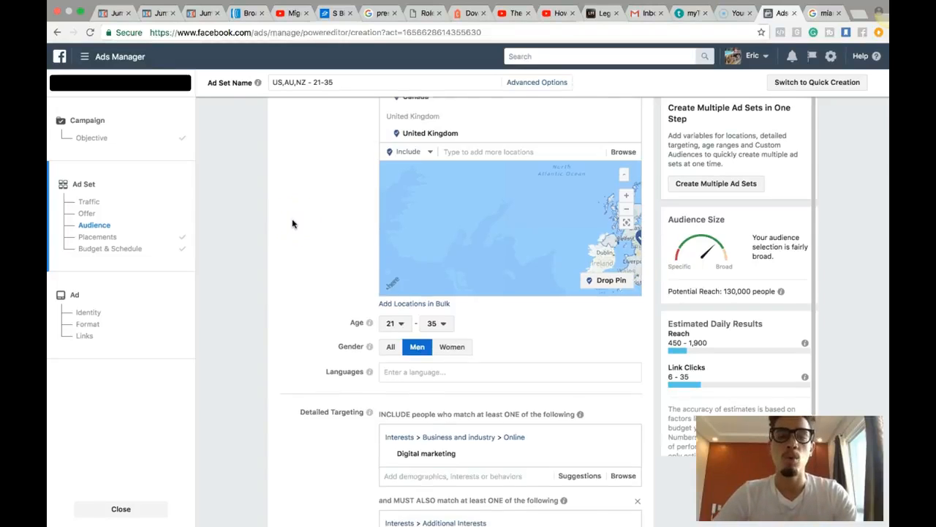
left_click(338, 279)
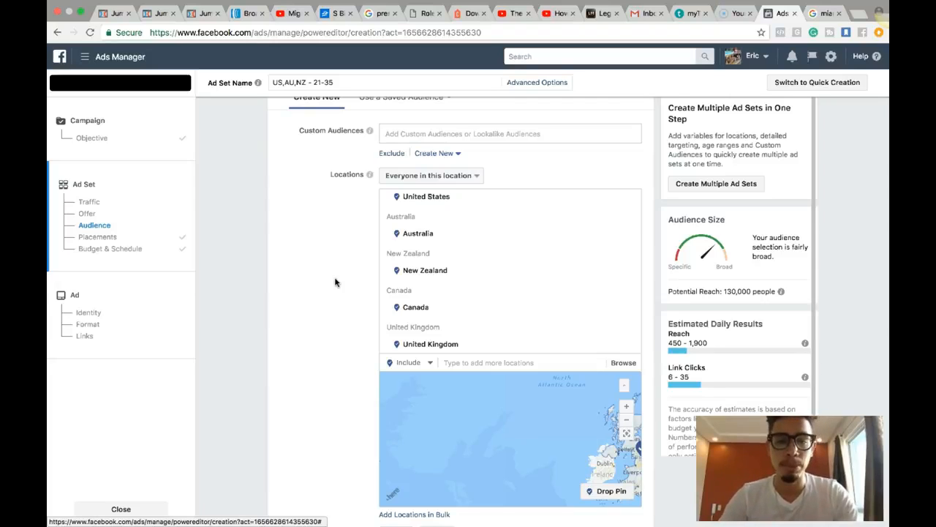
scroll(335, 282, "down", 5)
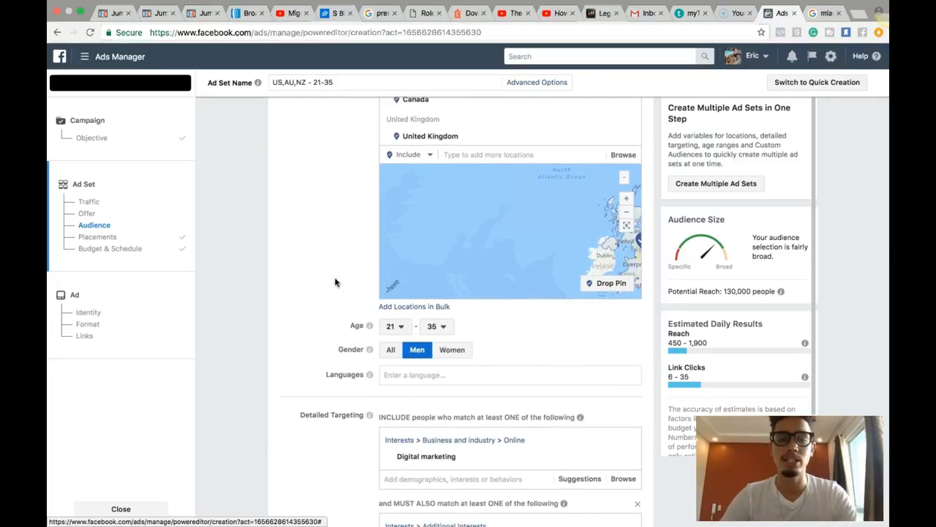
mouse_move(781, 292)
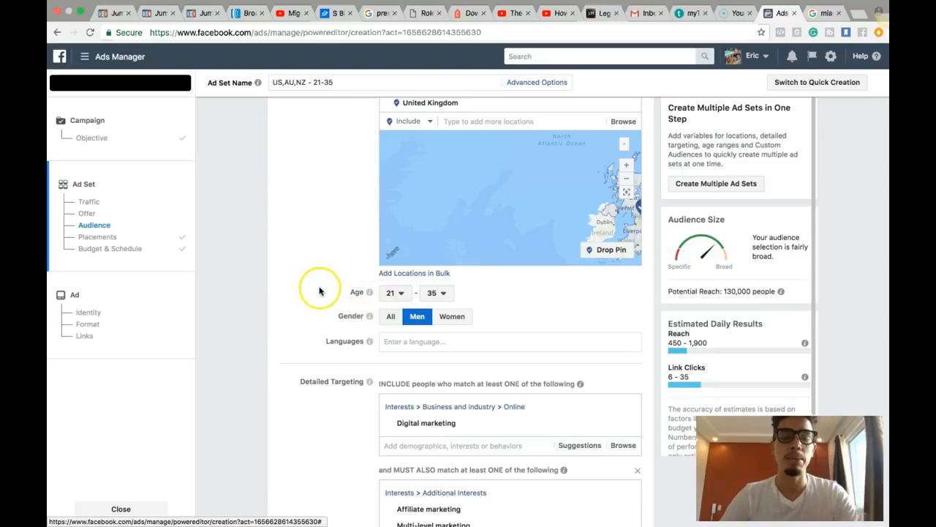
- Finish the ad set with its current targeting, placements and budget, and continue to creating the ad
scroll(322, 291, "down", 5)
scroll(319, 291, "down", 1)
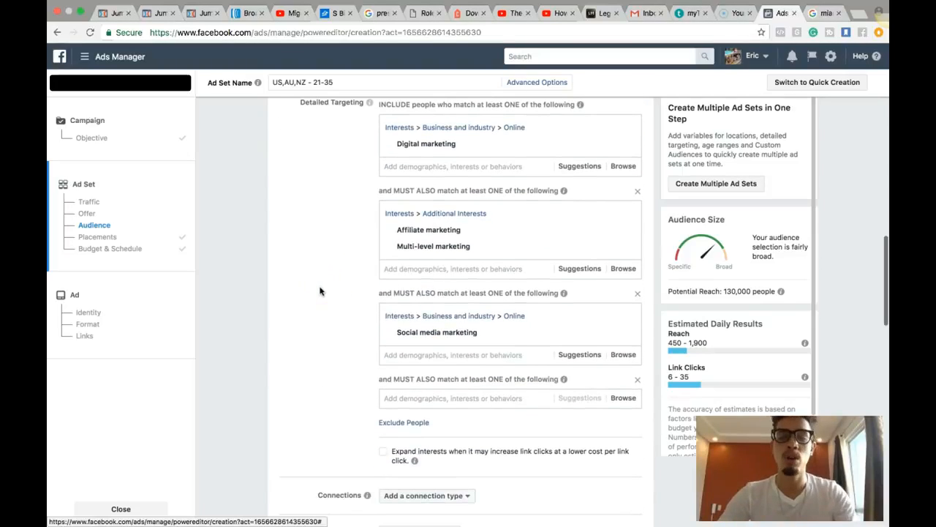
scroll(320, 291, "down", 10)
scroll(320, 291, "down", 5)
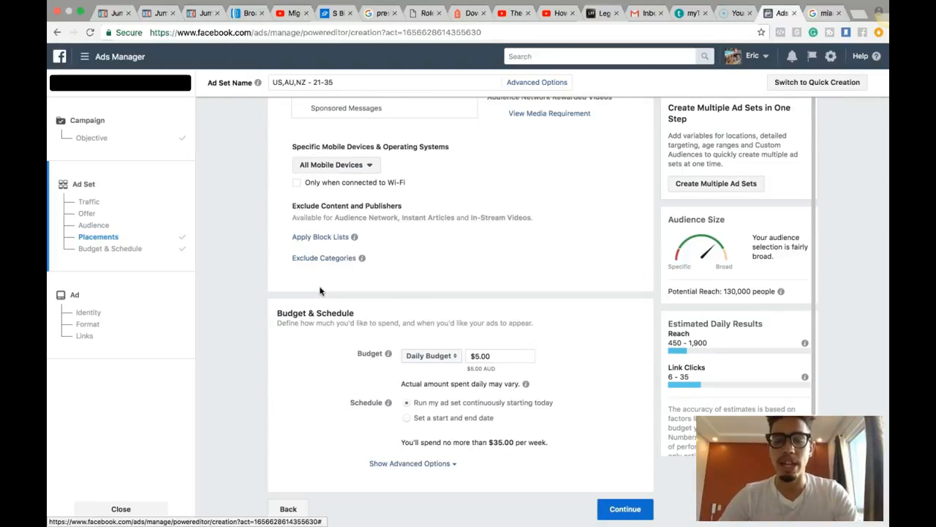
left_click(623, 508)
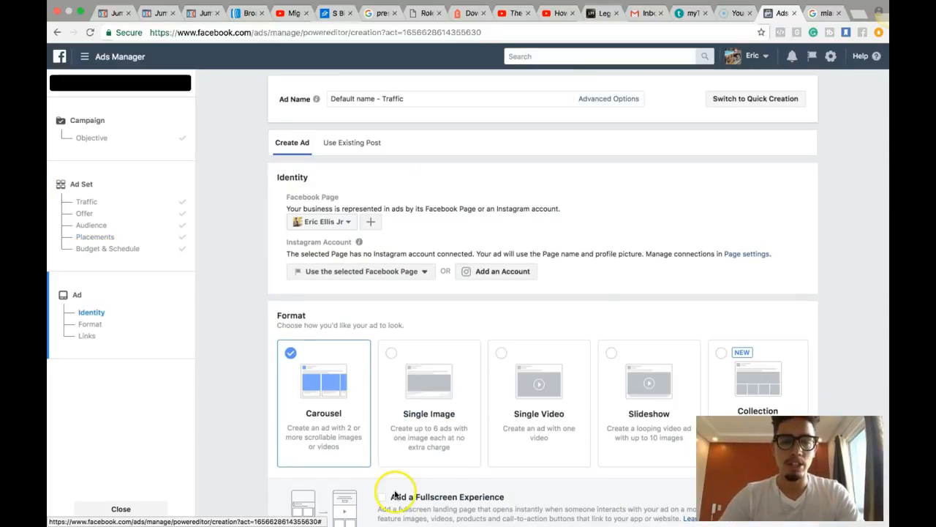
- Choose Single Image as the ad's format
scroll(224, 412, "down", 2)
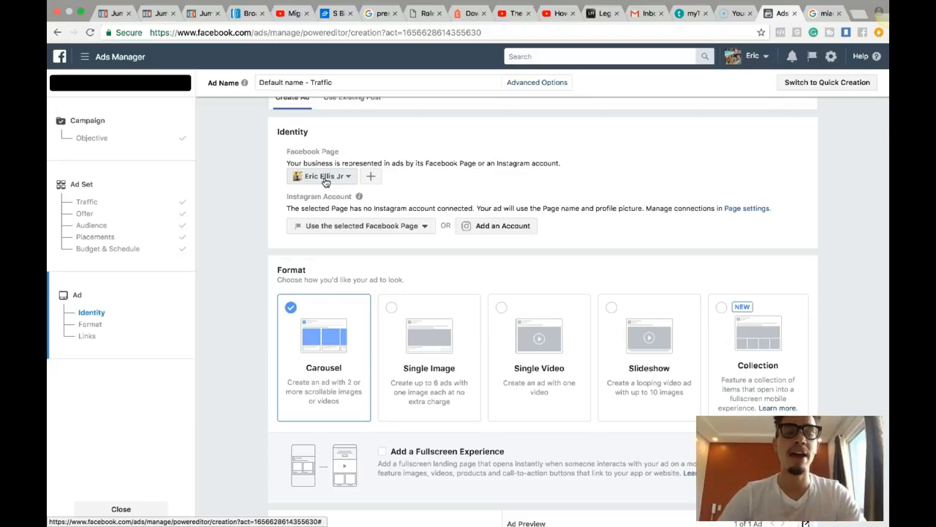
scroll(325, 182, "down", 2)
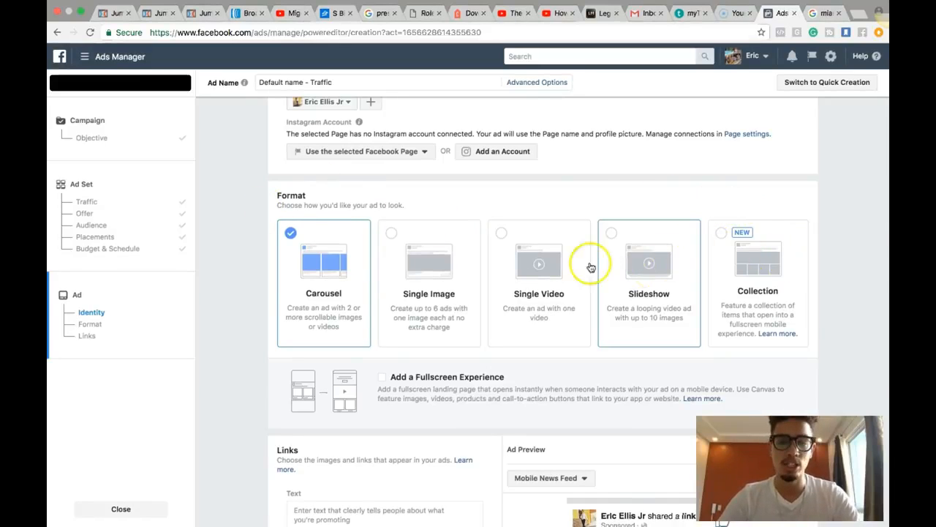
left_click(431, 263)
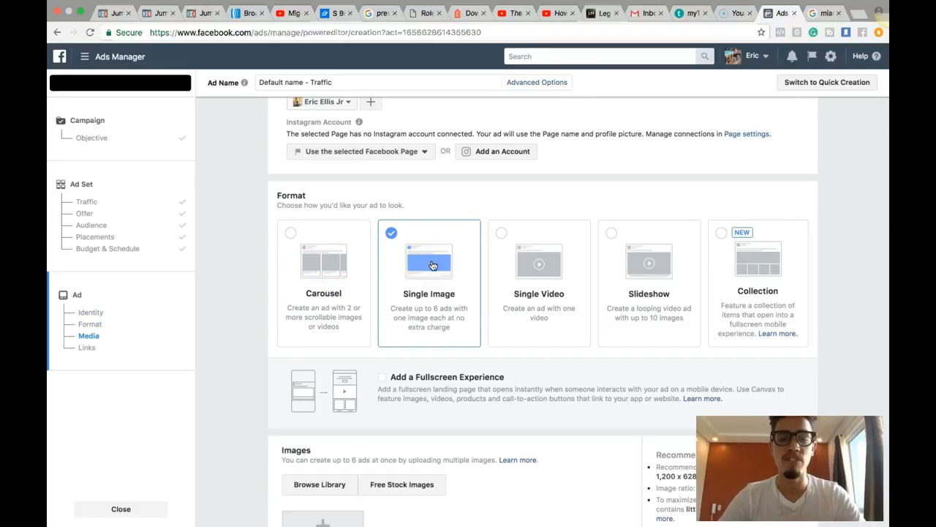
scroll(432, 265, "down", 2)
left_click(524, 221)
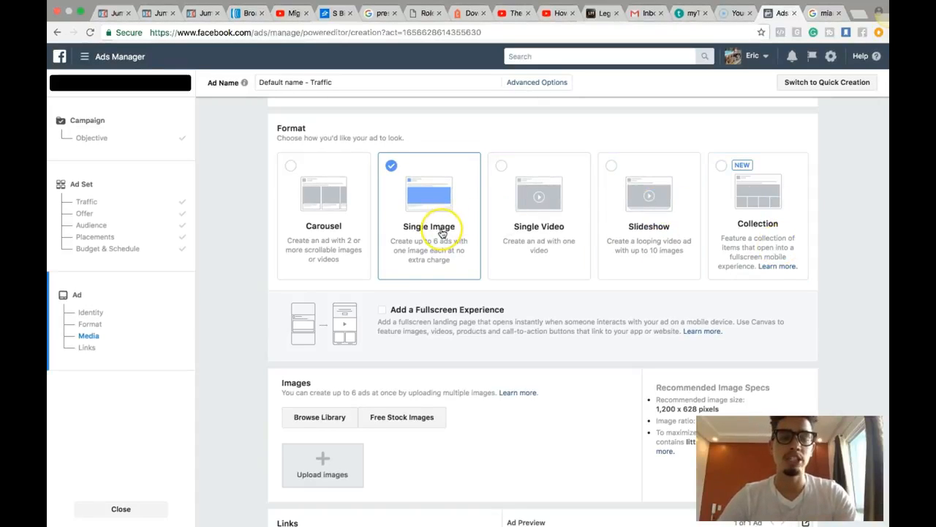
scroll(442, 233, "down", 1)
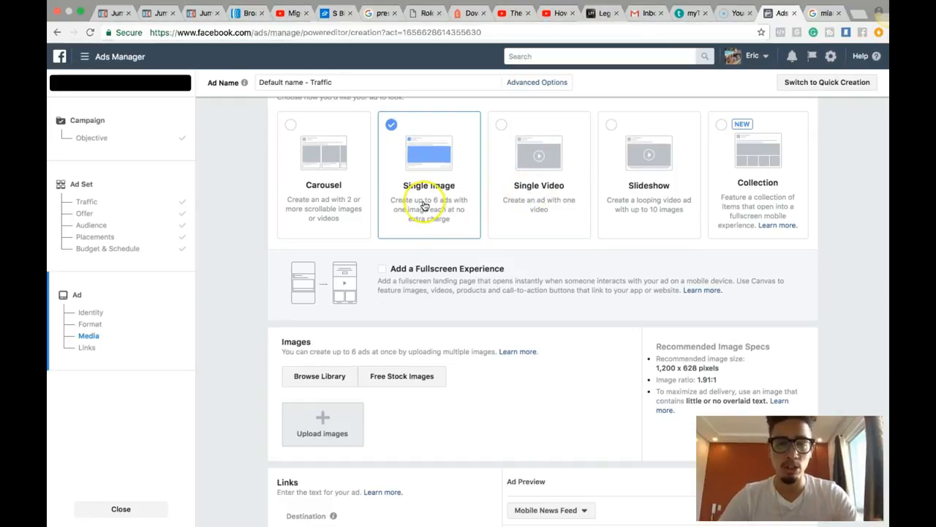
scroll(477, 291, "down", 1)
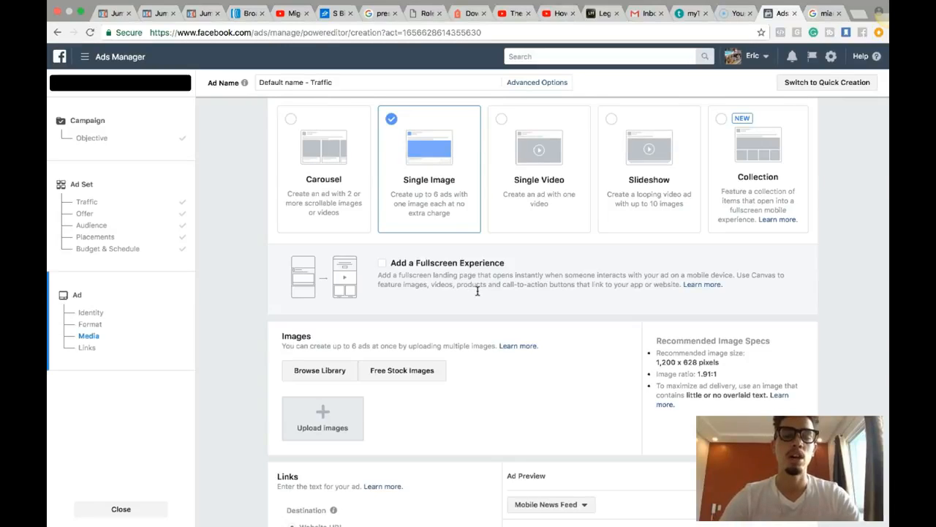
scroll(477, 291, "down", 5)
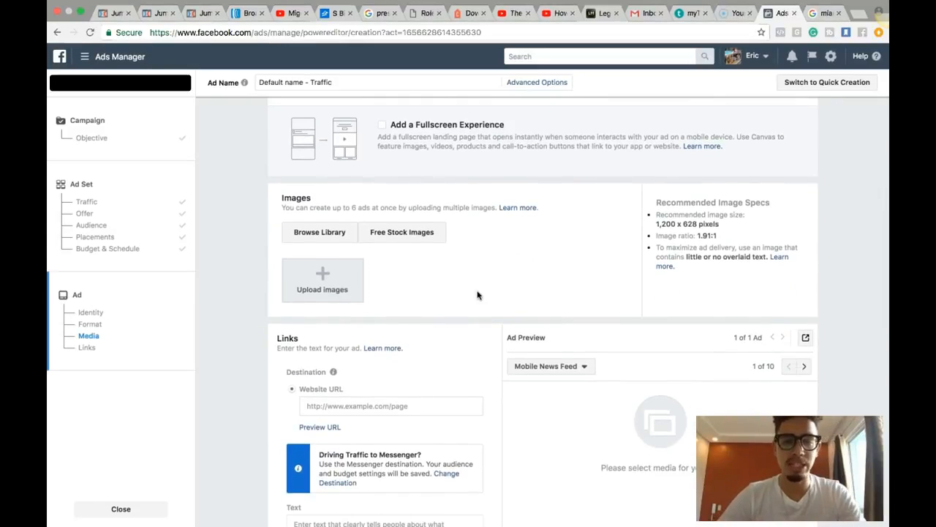
left_click(319, 236)
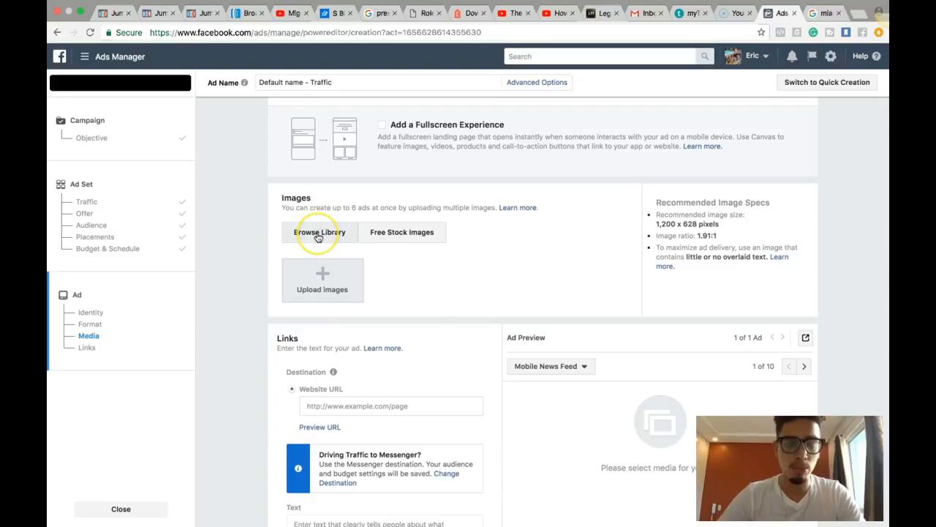
left_click(398, 237)
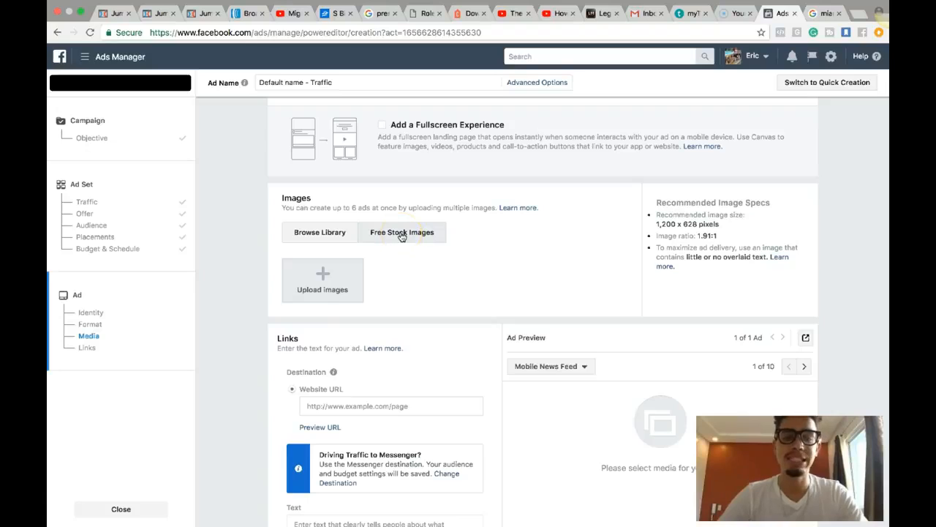
left_click(401, 234)
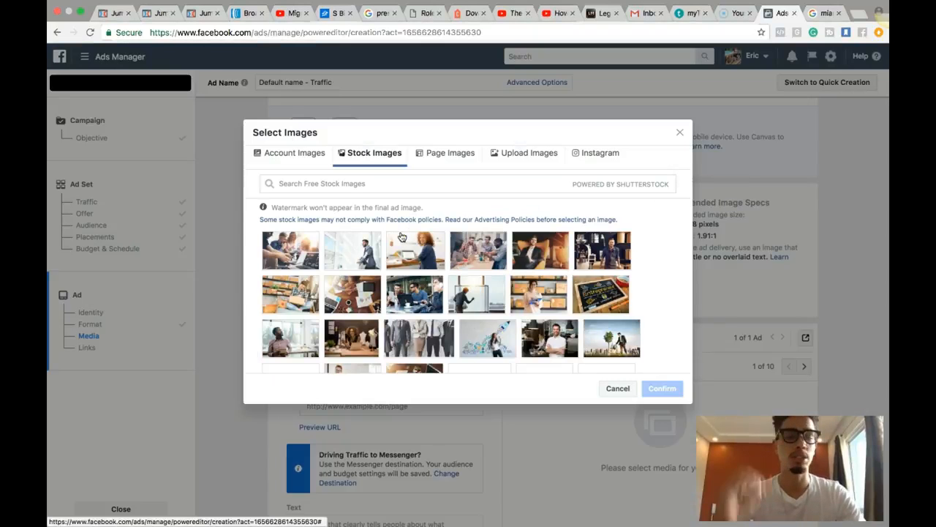
left_click(619, 389)
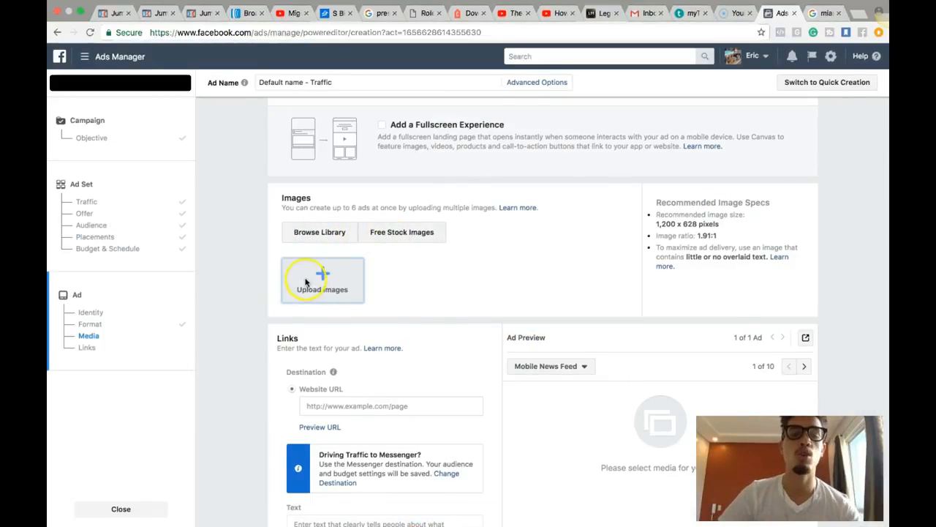
- Search the free stock images for "digital marketing"
left_click(403, 241)
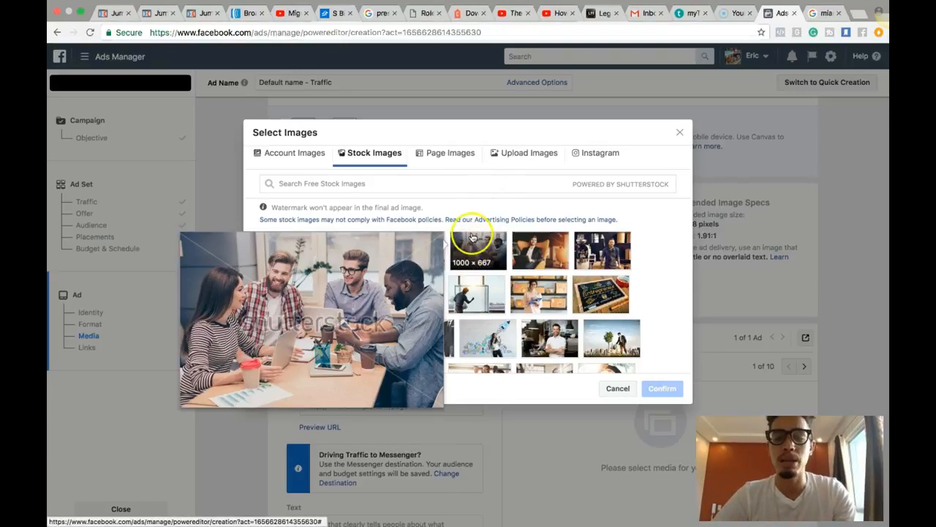
left_click(416, 186)
type("digti")
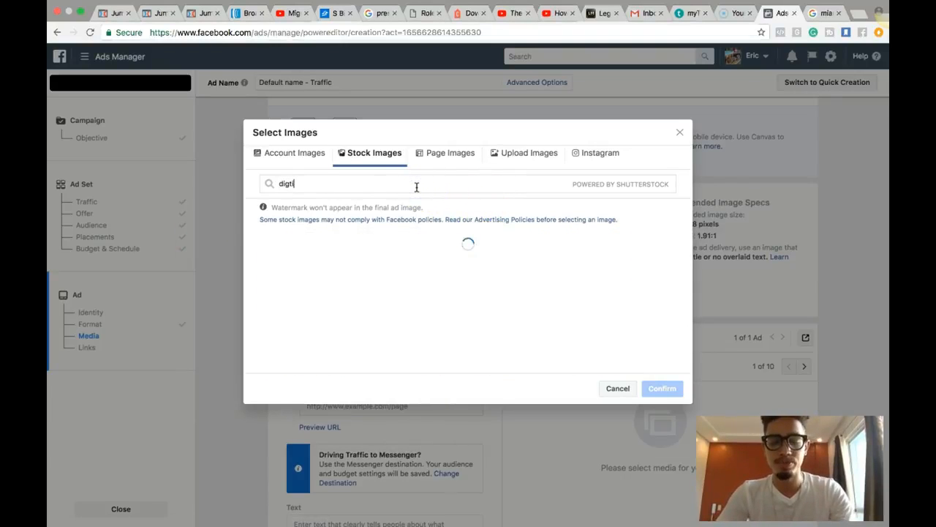
key("BackSpace")
key("BackSpace")
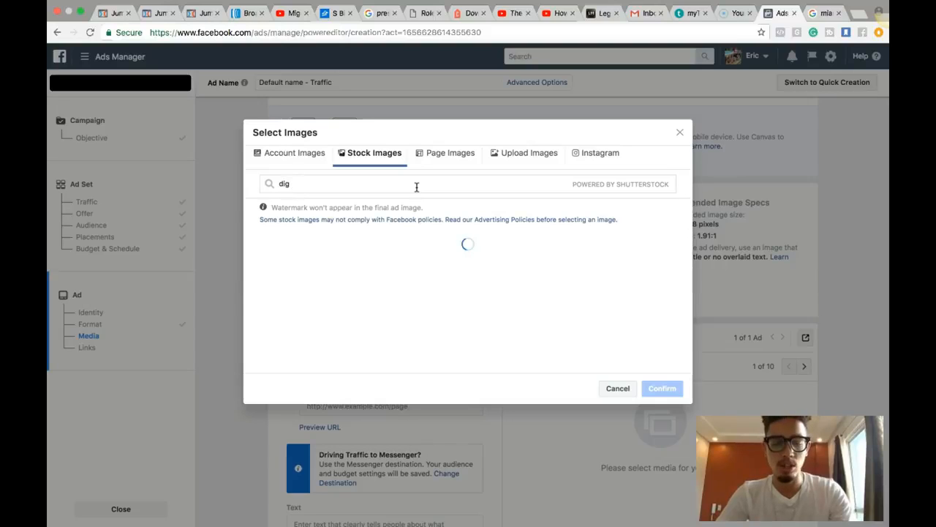
type("ital marketing")
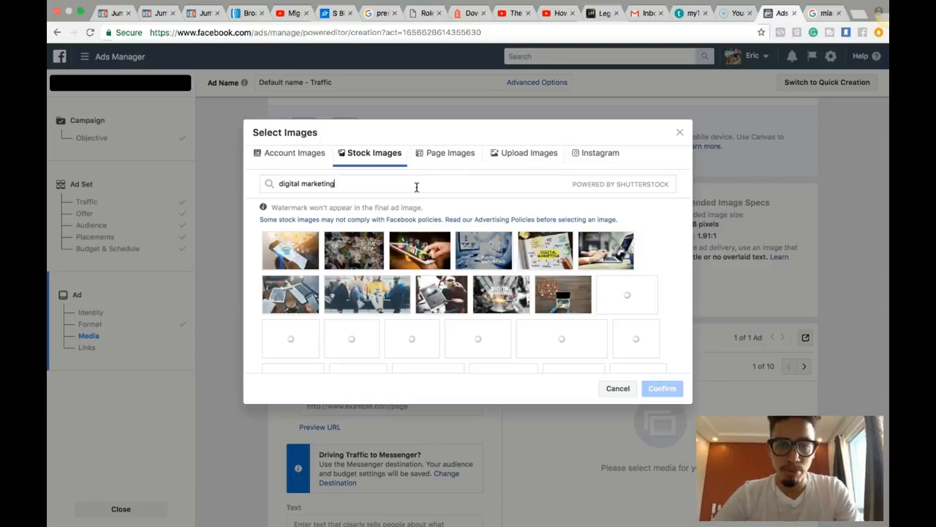
- Add the stock image of a notebook with the yellow-highlighted words DIGITAL MARKETING as the ad's image
mouse_move(474, 248)
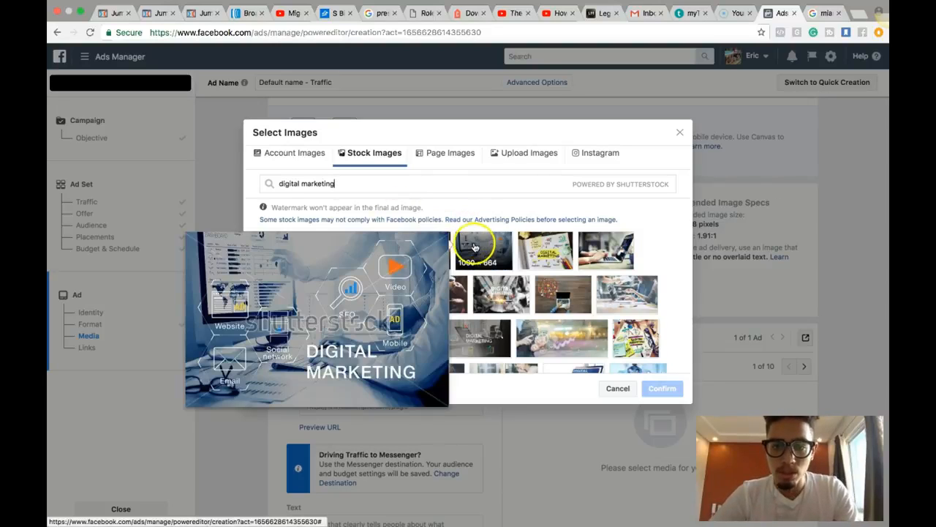
left_click(545, 250)
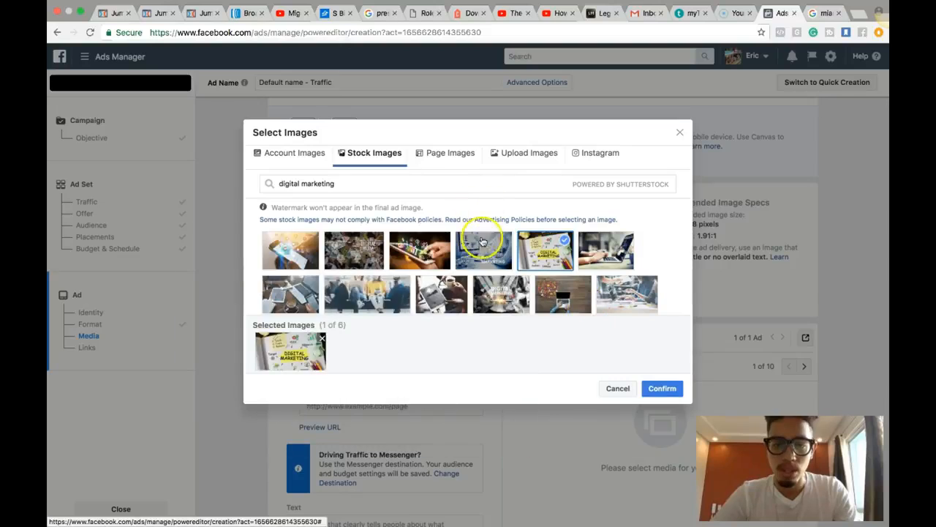
mouse_move(587, 308)
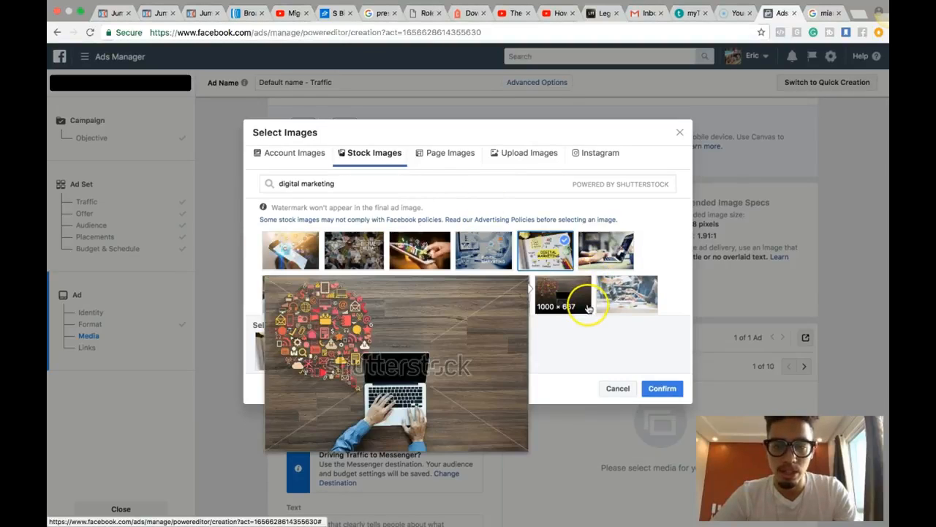
mouse_move(310, 360)
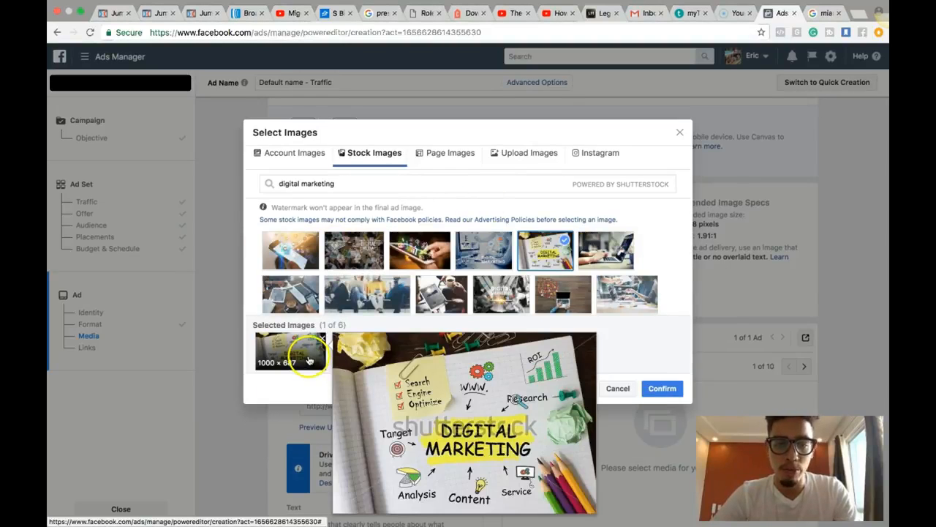
mouse_move(357, 283)
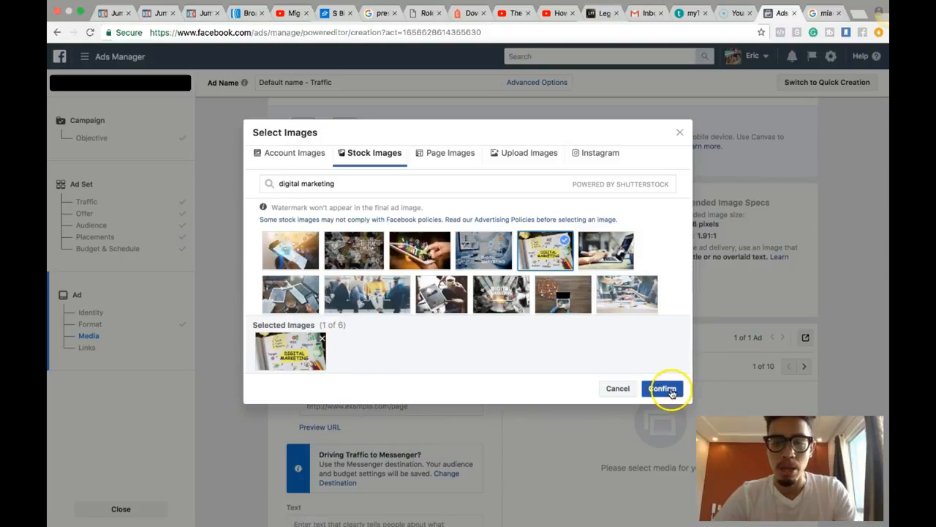
left_click(671, 391)
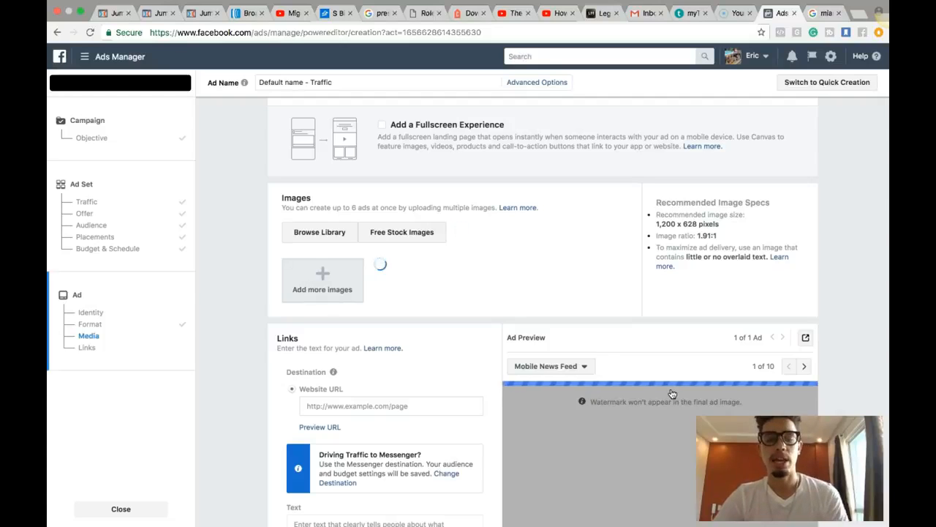
- Review the ad's image settings, its Mobile News Feed preview and the link and text fields
scroll(480, 385, "down", 3)
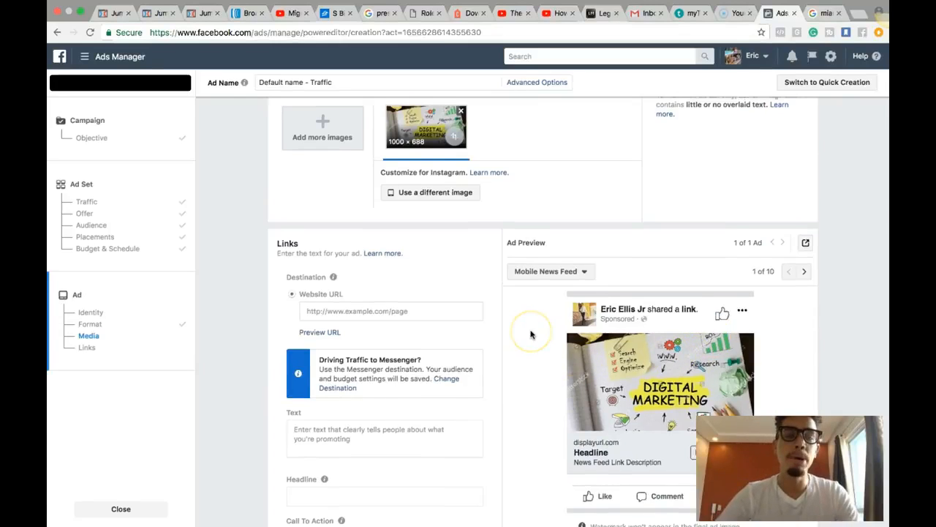
scroll(532, 332, "up", 1)
scroll(532, 333, "up", 1)
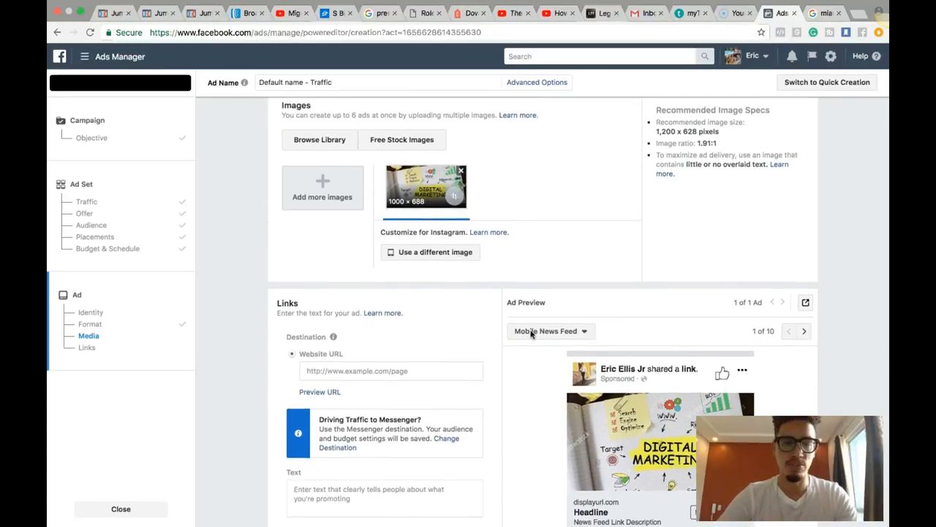
scroll(532, 334, "down", 2)
scroll(532, 334, "up", 2)
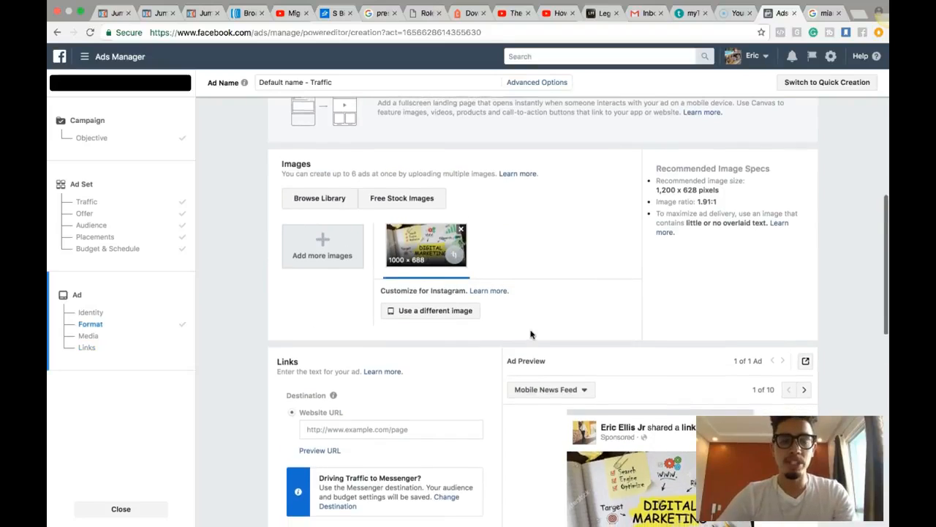
scroll(532, 334, "down", 4)
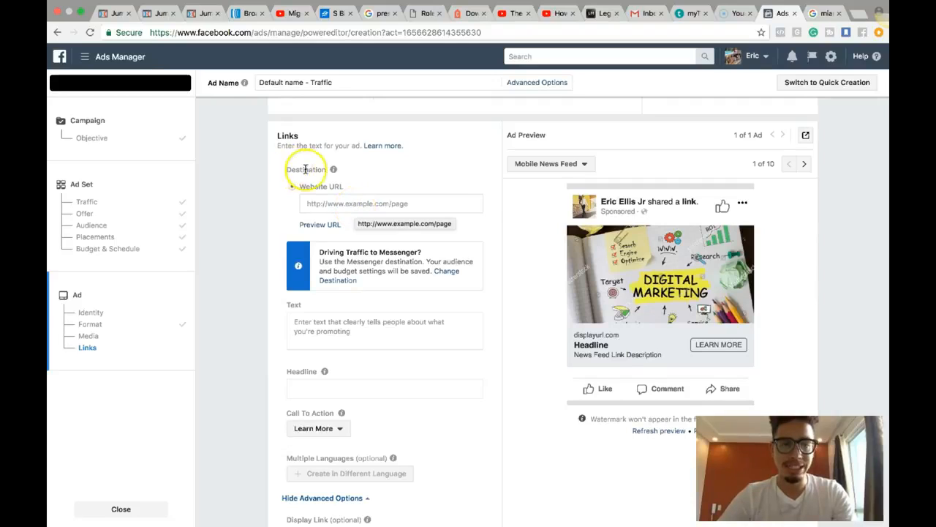
- Set the ad's destination website URL to the advertiser's personal .com domain
left_click(326, 205)
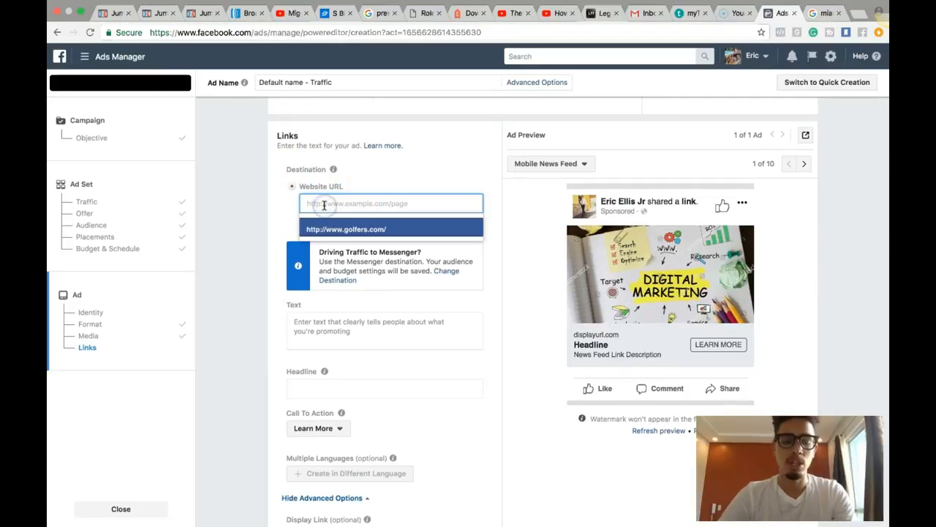
type("digit")
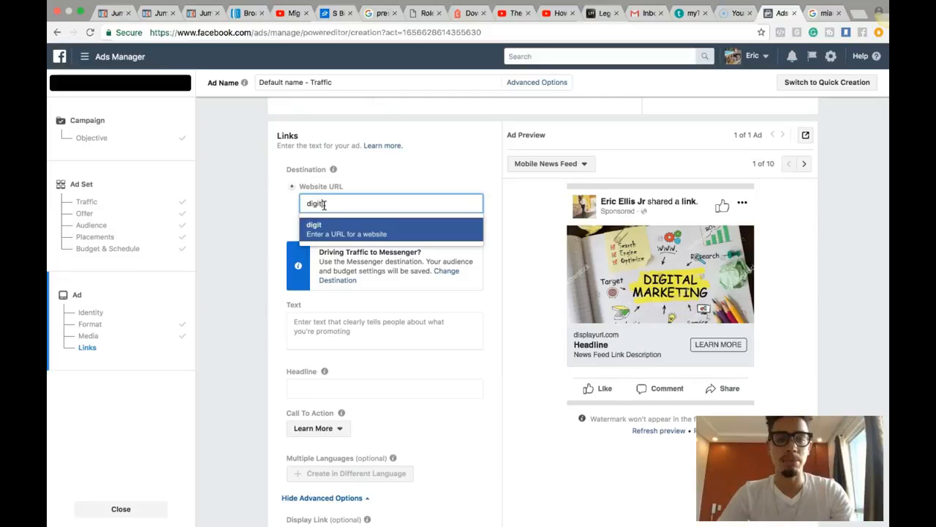
type("al")
key("BackSpace")
key("BackSpace")
key("BackSpace")
key("BackSpace")
key("BackSpace")
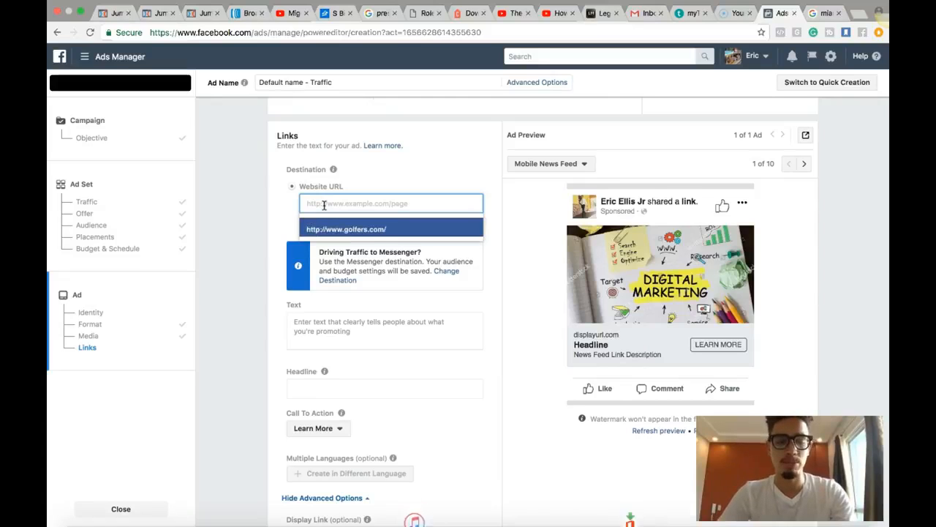
type("ericellisjr.com")
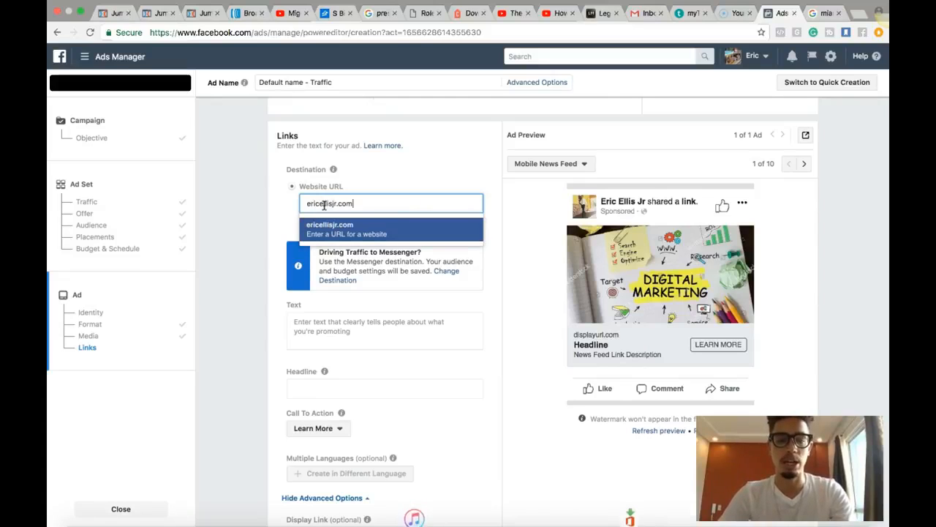
left_click(239, 213)
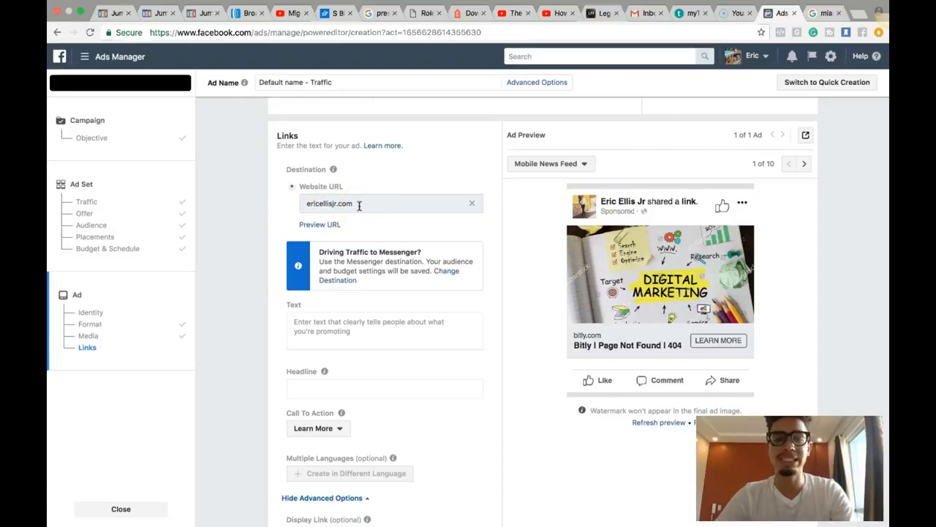
- Enter the advertiser's personal .com domain as the ad's optional display link
scroll(243, 261, "down", 5)
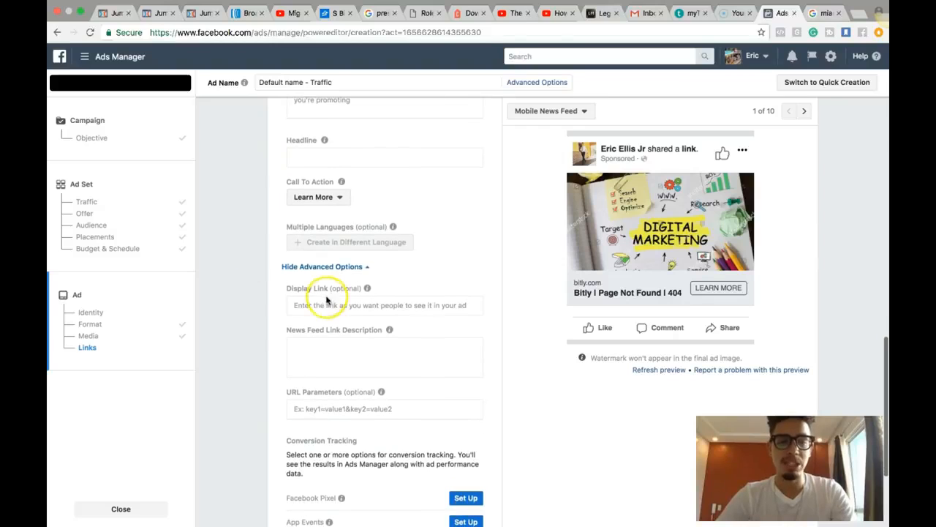
left_click(323, 304)
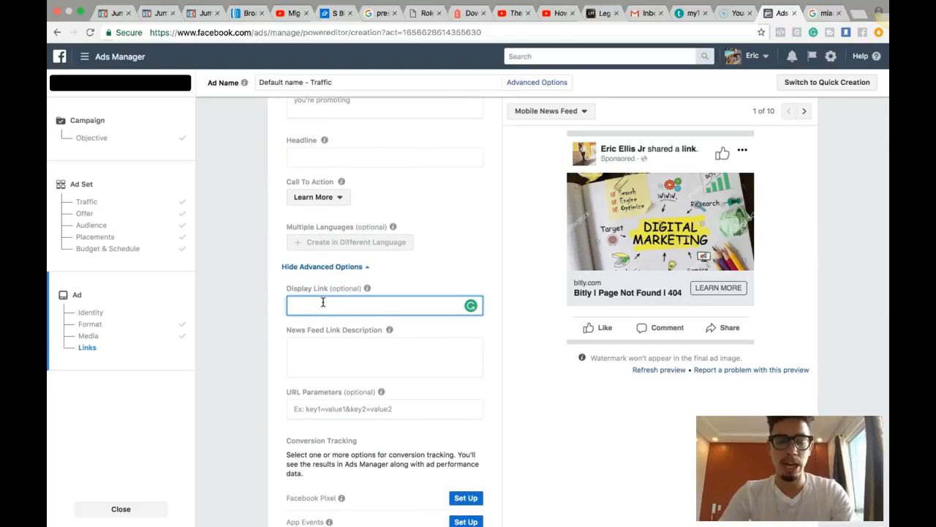
type("ericellisjr")
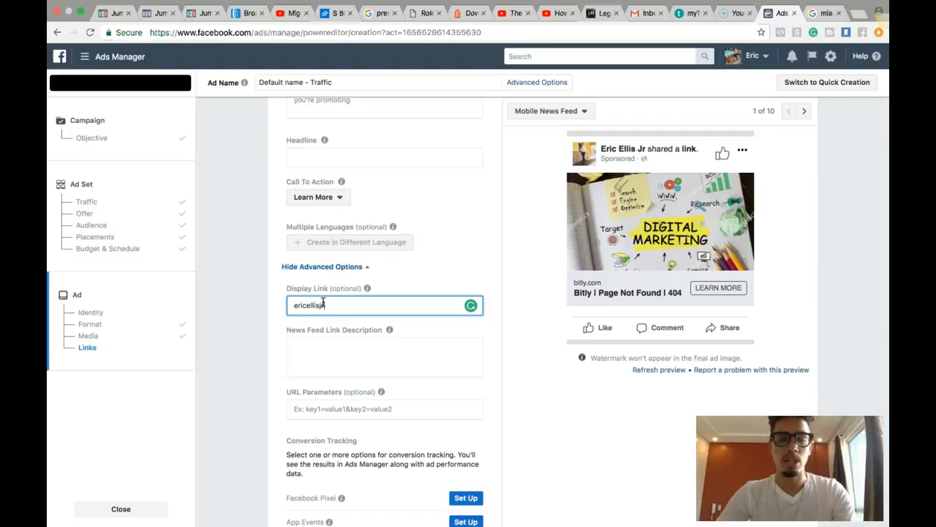
type(".com")
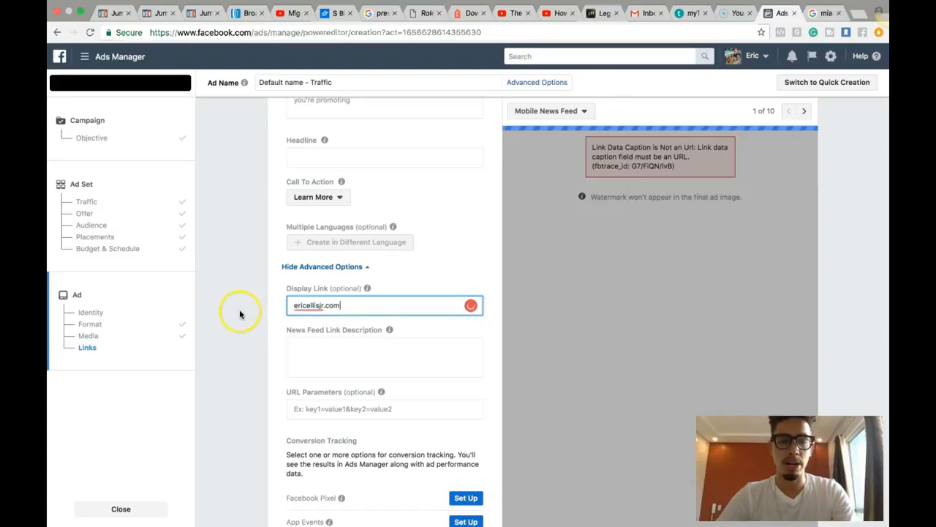
left_click(240, 313)
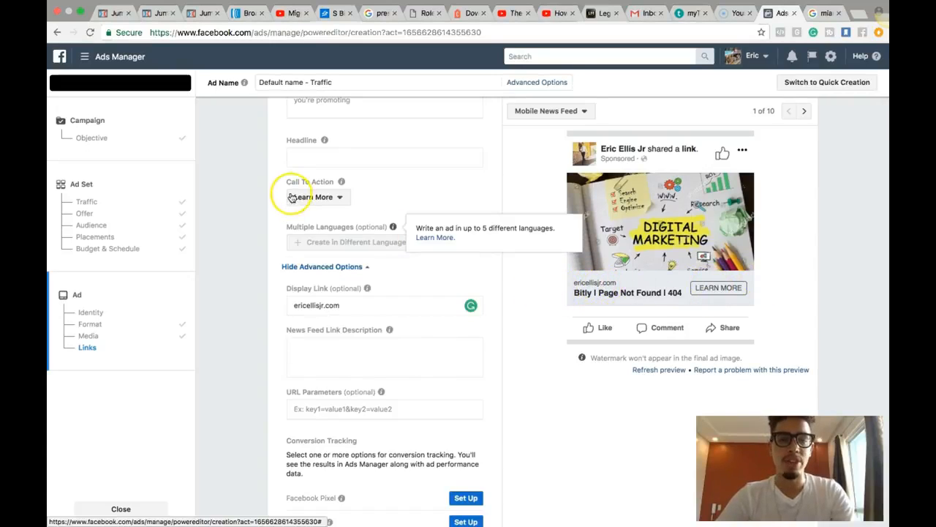
- Set the ad's headline to "Do you want to learn how to finally make money from home?"
scroll(497, 261, "up", 3)
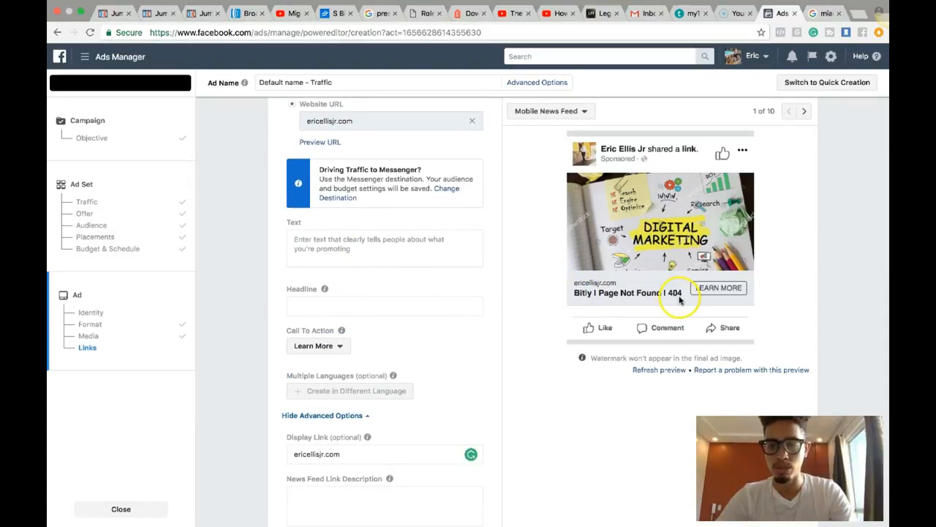
left_click(323, 310)
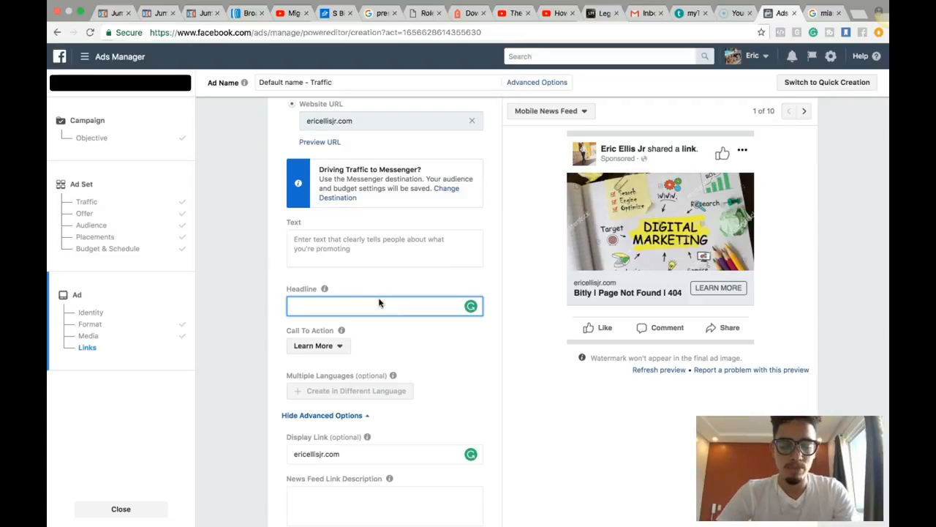
type("re")
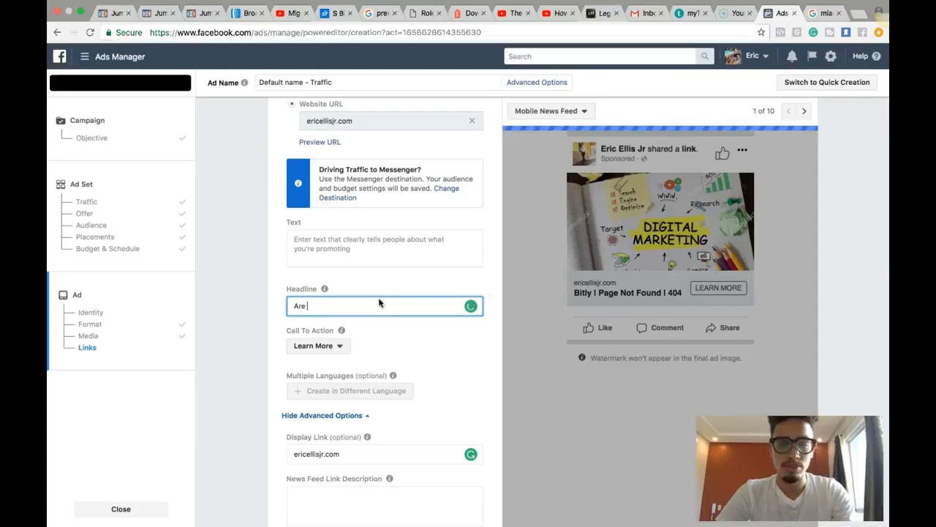
key("BackSpace")
key("BackSpace")
key("BackSpace")
key("BackSpace")
type("Do you want to le")
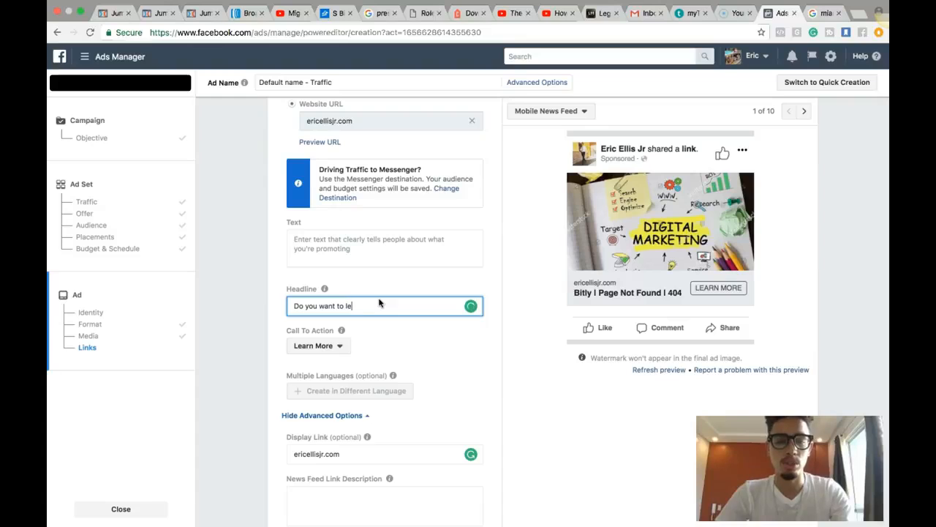
type("arn hoe")
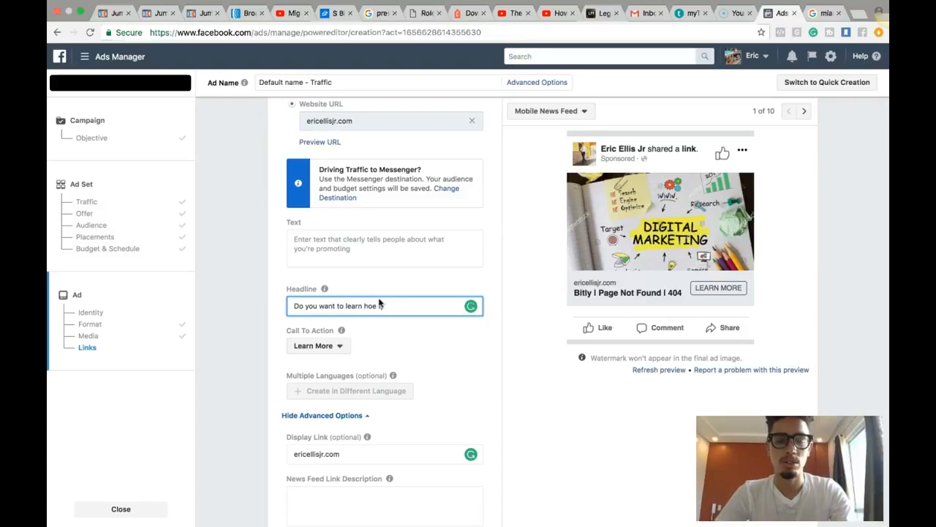
key("BackSpace")
type("w to")
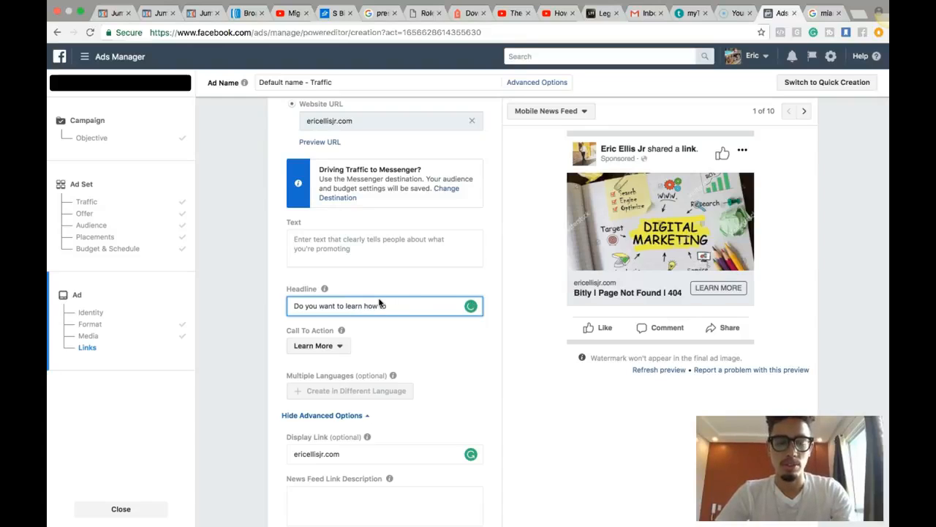
type(" finally make mon")
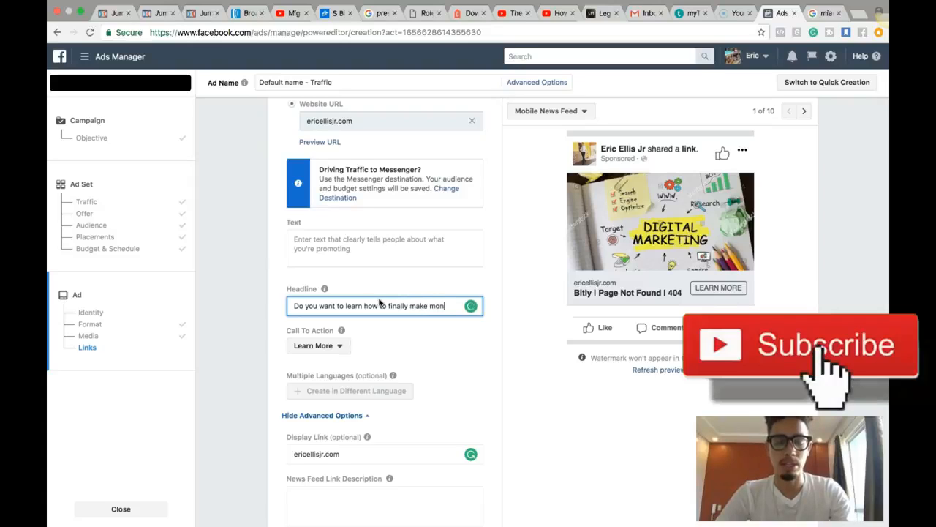
type("ey from home?")
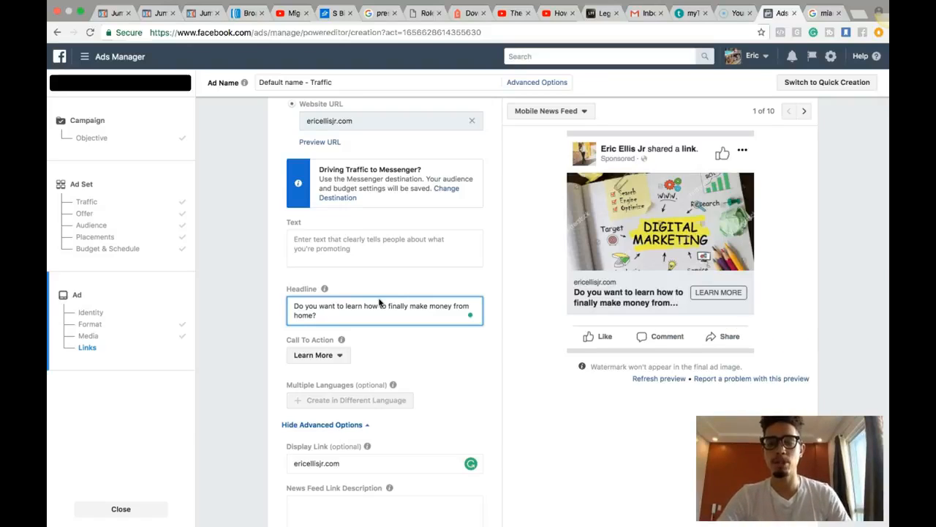
- Replace the words "from home?" at the end of the headline with "online?"
left_click(358, 302)
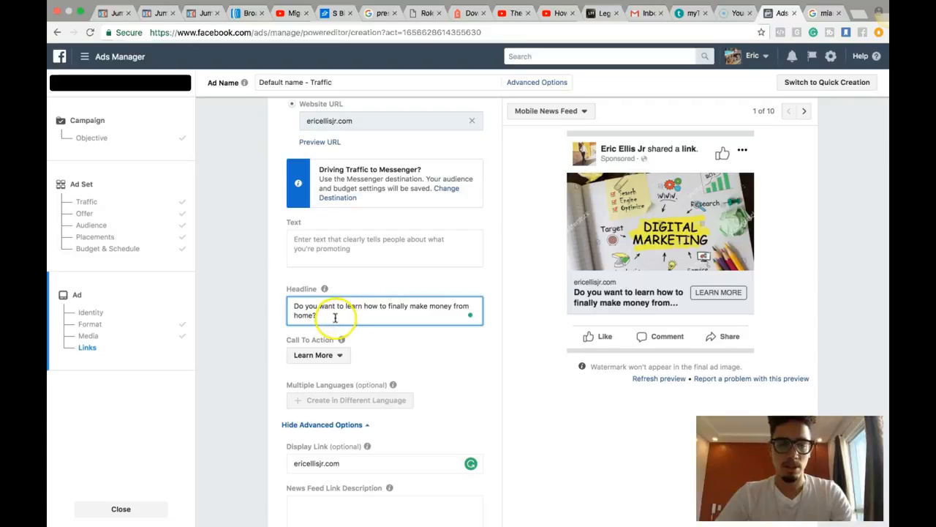
left_click_drag(420, 319, 456, 306)
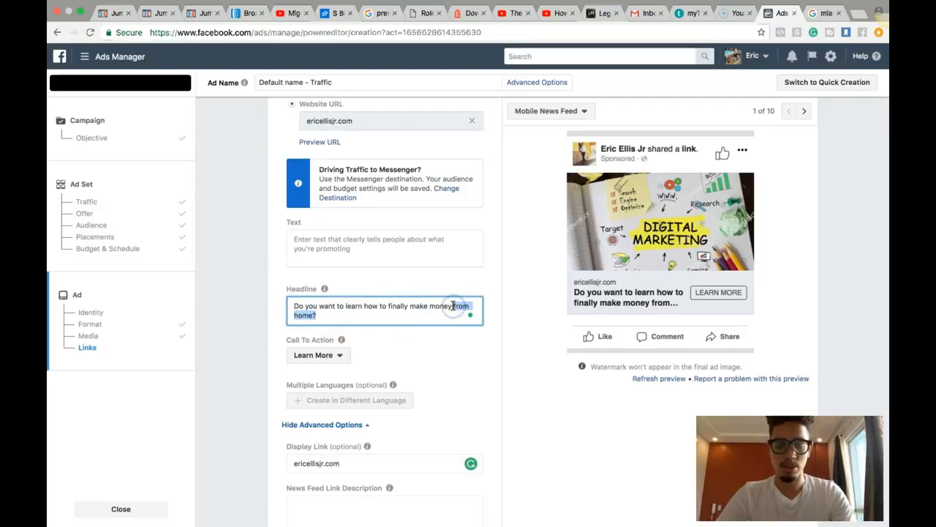
type("online")
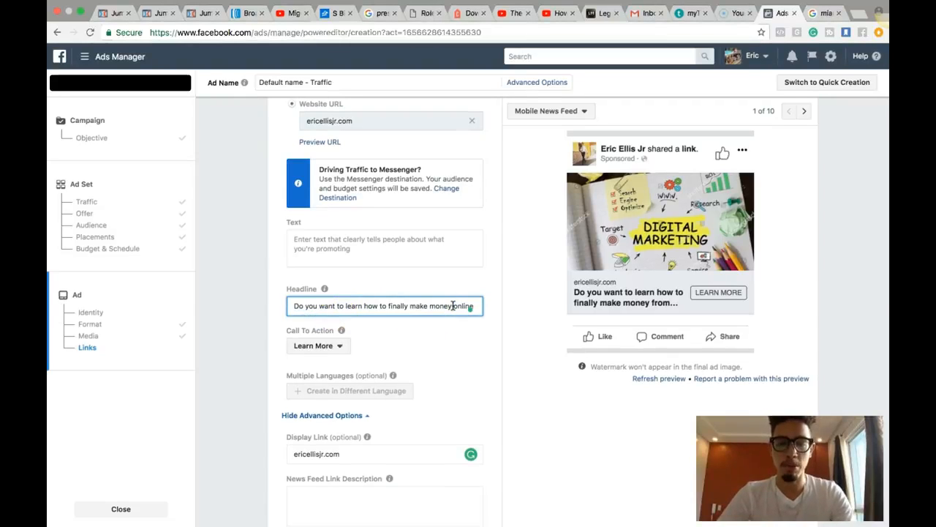
type("?")
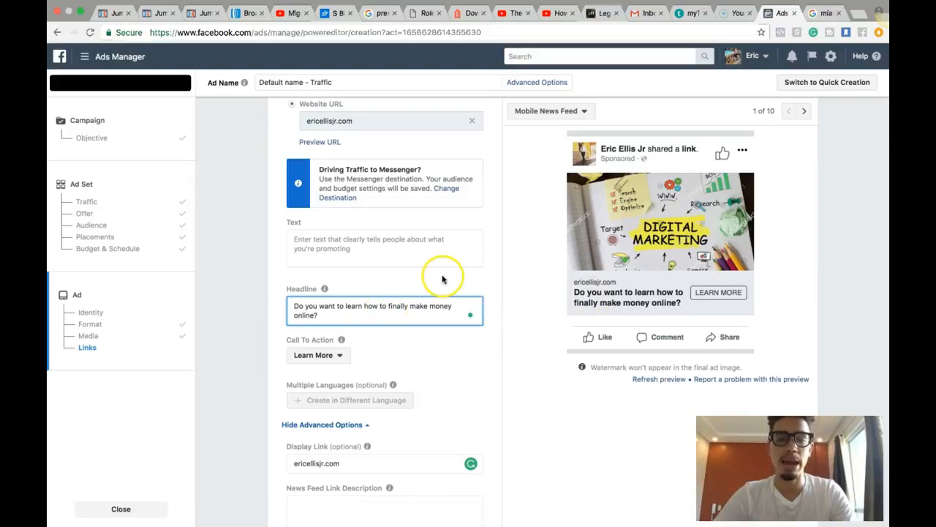
- Write "Are you tired of not getting results in online business?" as the opening line of the ad's text
left_click(387, 251)
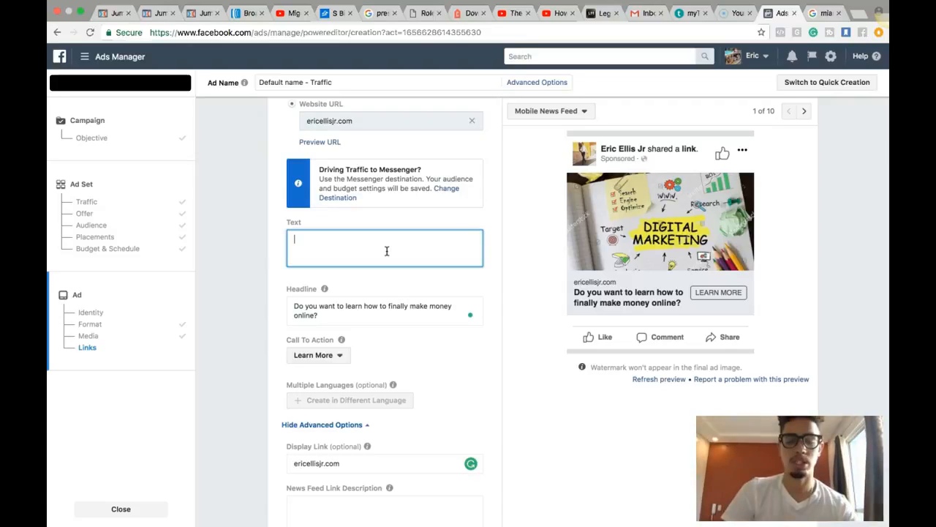
type("A")
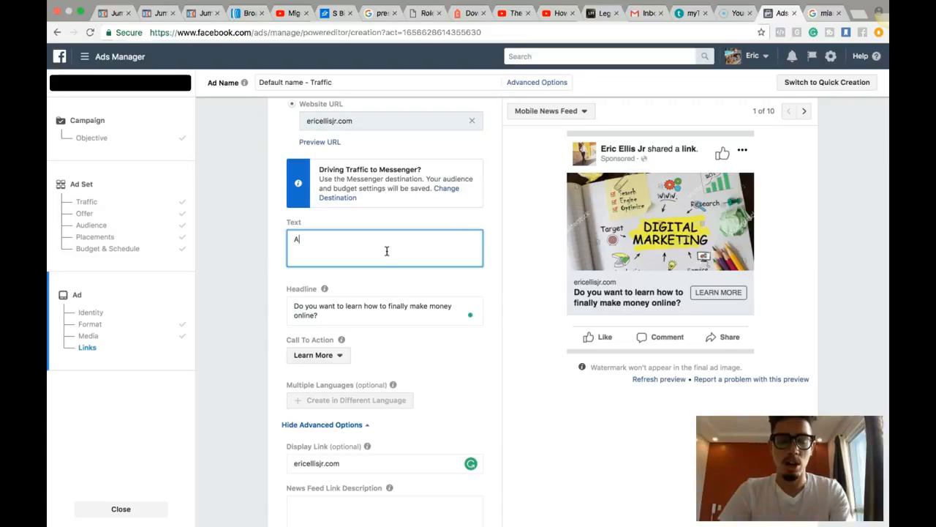
type("re you tir")
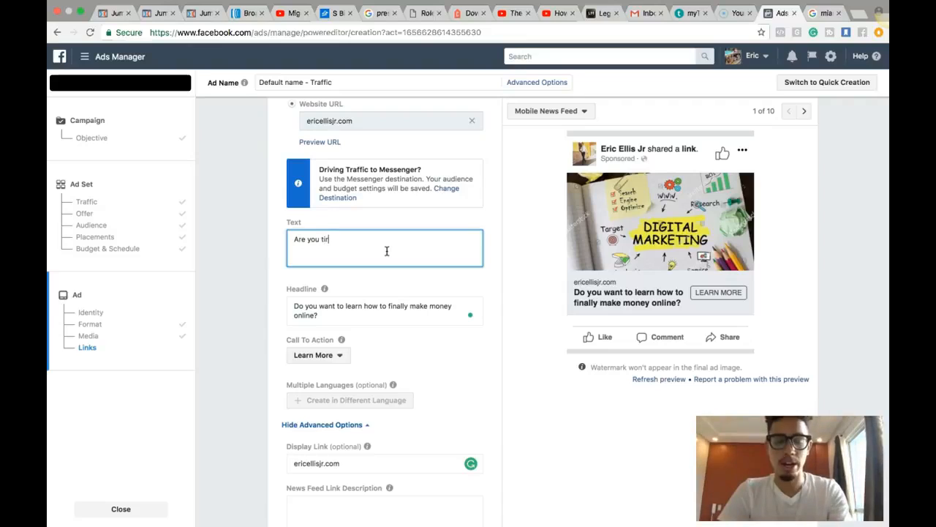
type("ed of not ")
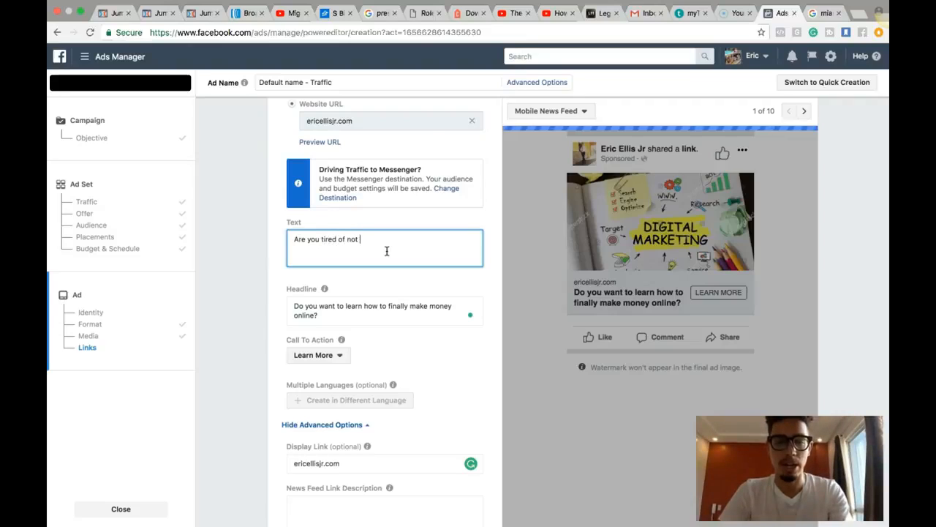
type("getting re")
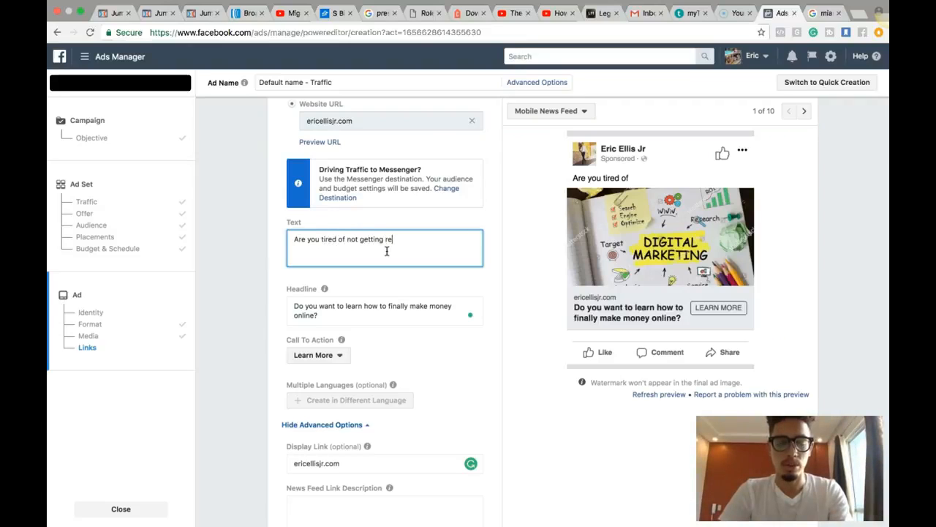
type("sults")
key("BackSpace")
key("BackSpace")
type("sults in ")
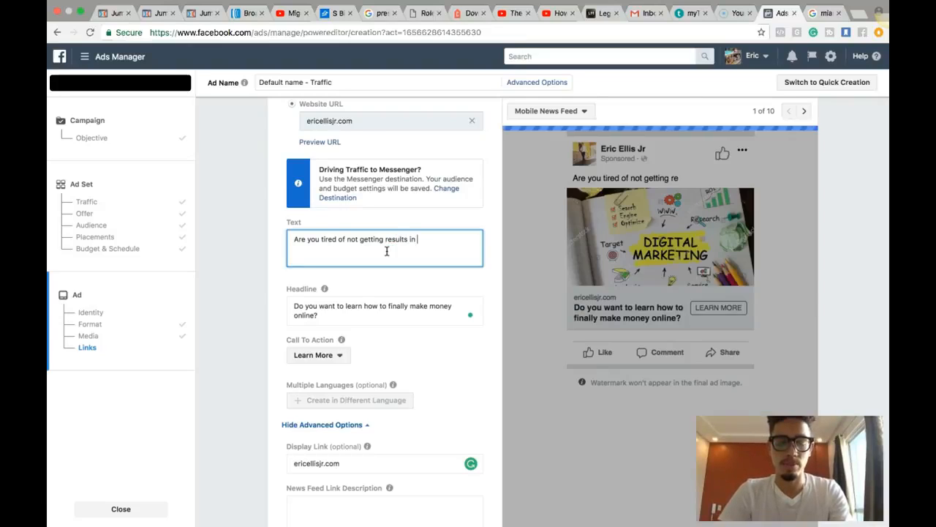
type("online business?")
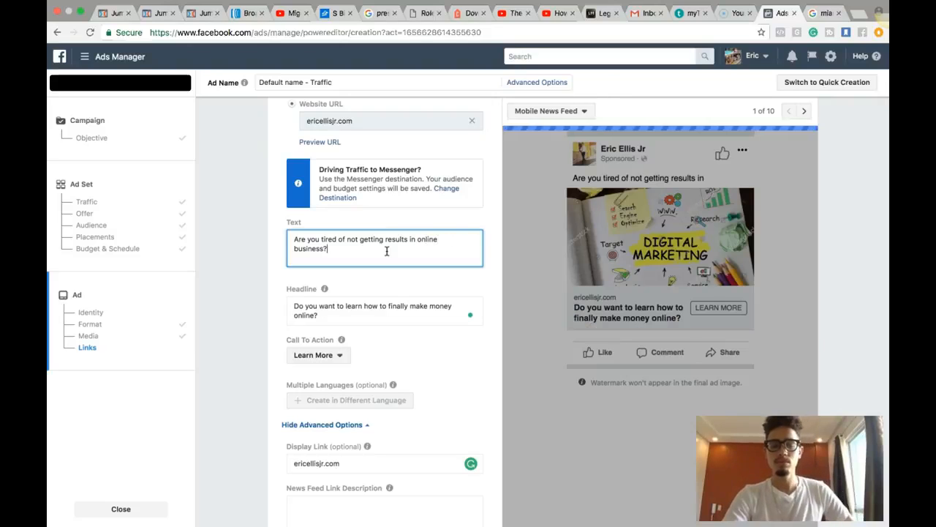
- Add a second paragraph to the ad text: "Free video training REVEALS how even a beginner can finally get RESULTS online!"
key("Return")
key("Return")
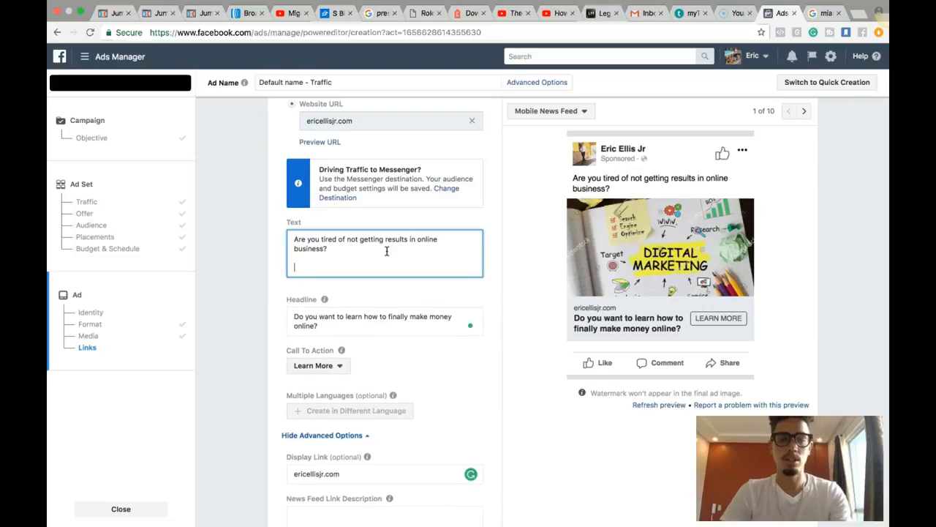
type("Free video re")
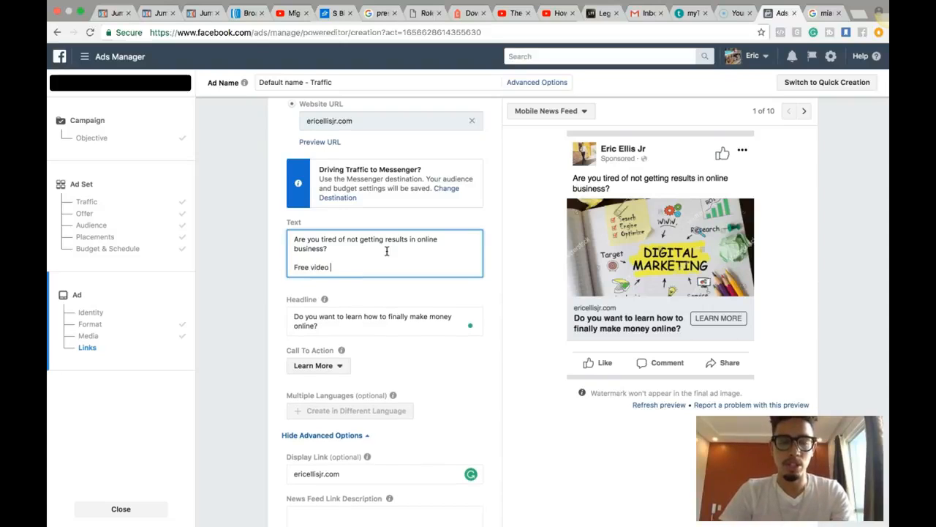
key("BackSpace")
key("BackSpace")
type("trainin")
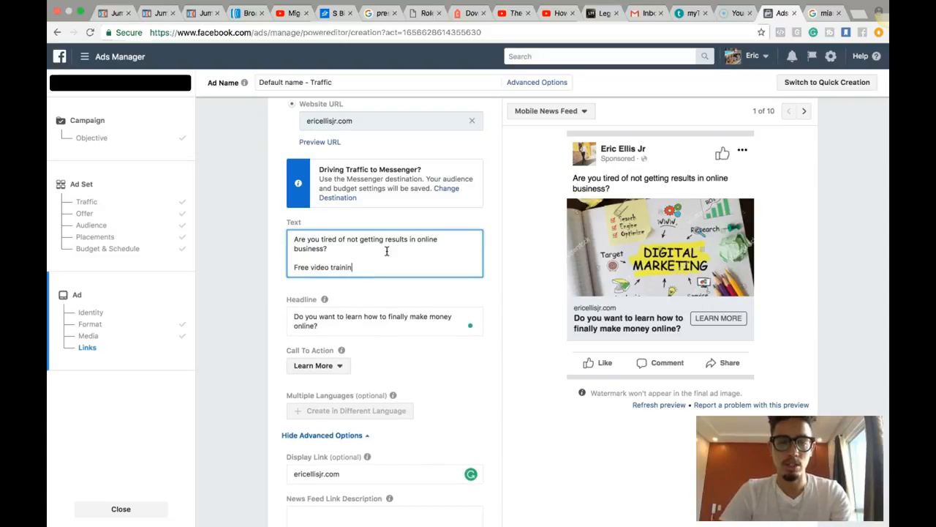
type("g R")
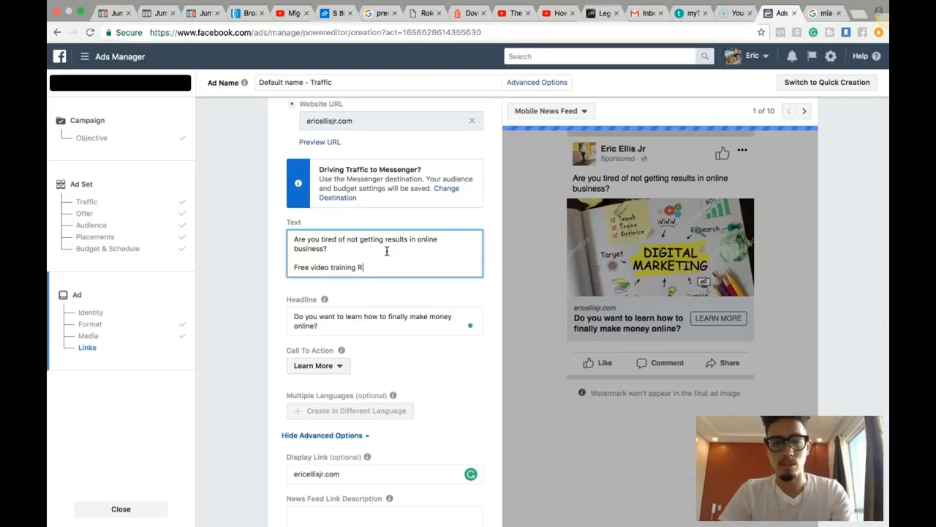
type("EVEALS h")
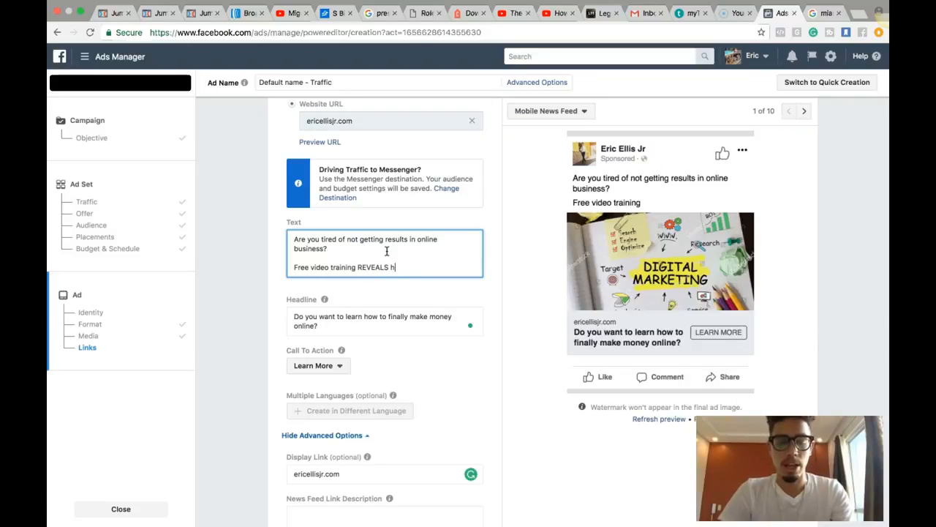
type("ow even a ")
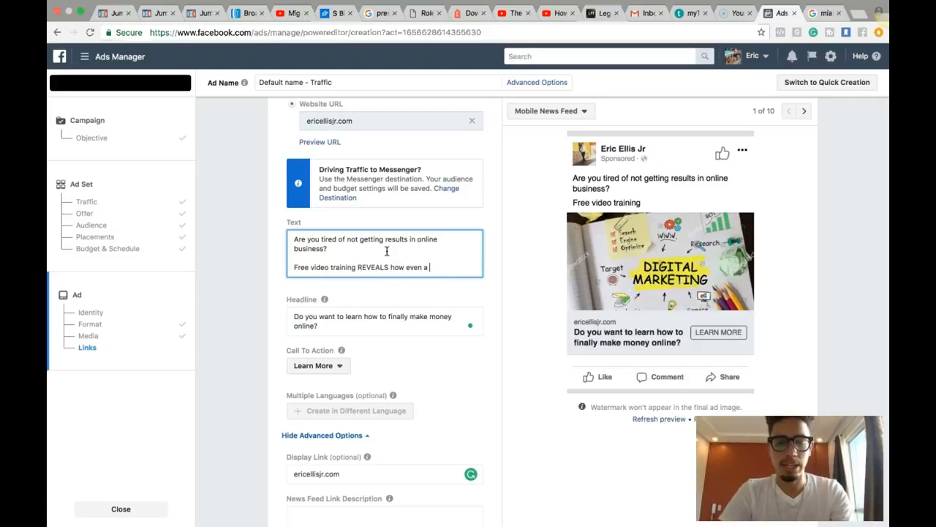
type("beginner")
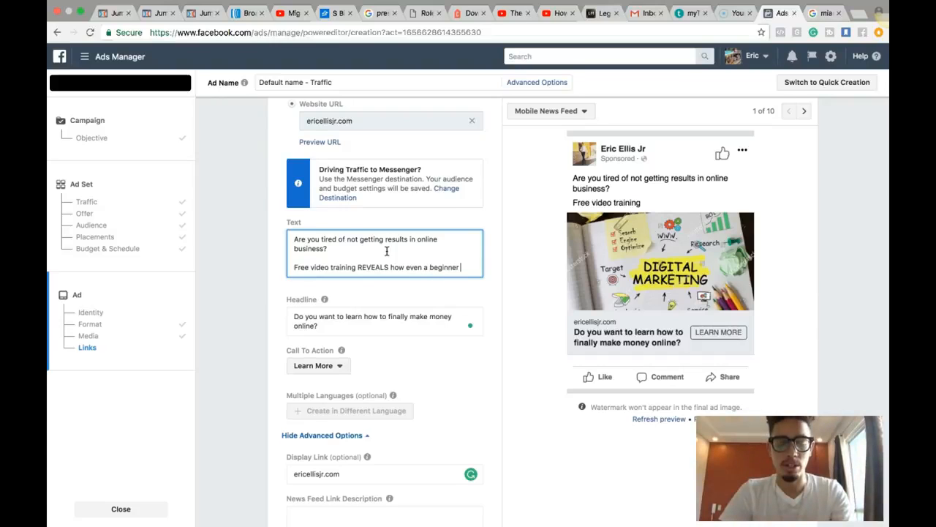
type(" can finna")
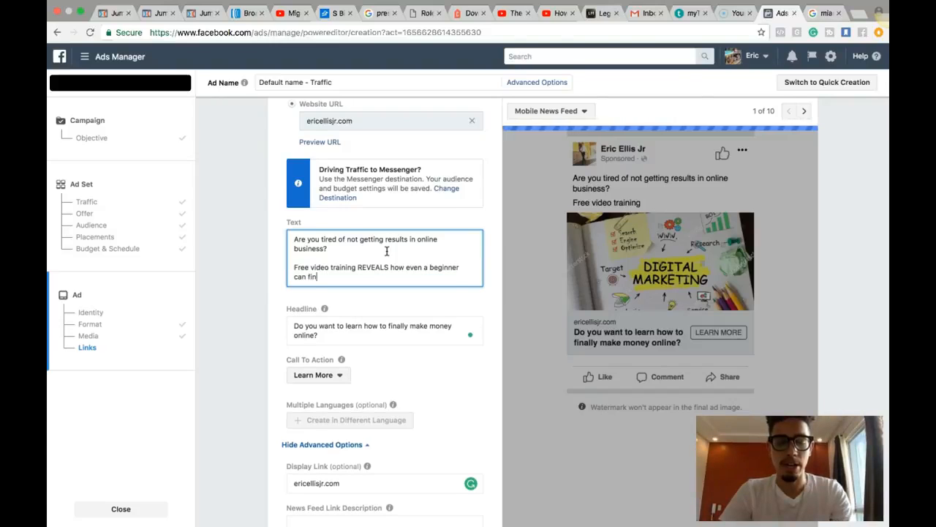
key("BackSpace")
key("BackSpace")
type("ally get")
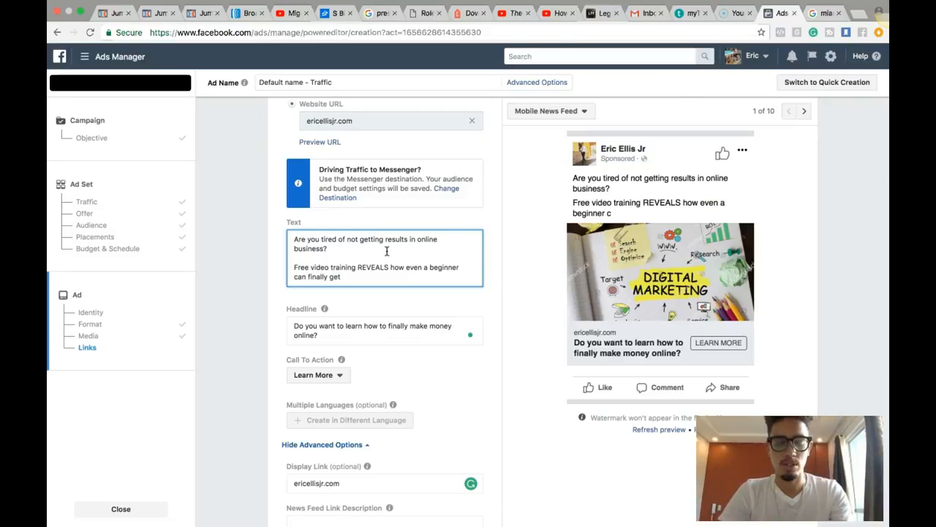
type(" RESULTS online!")
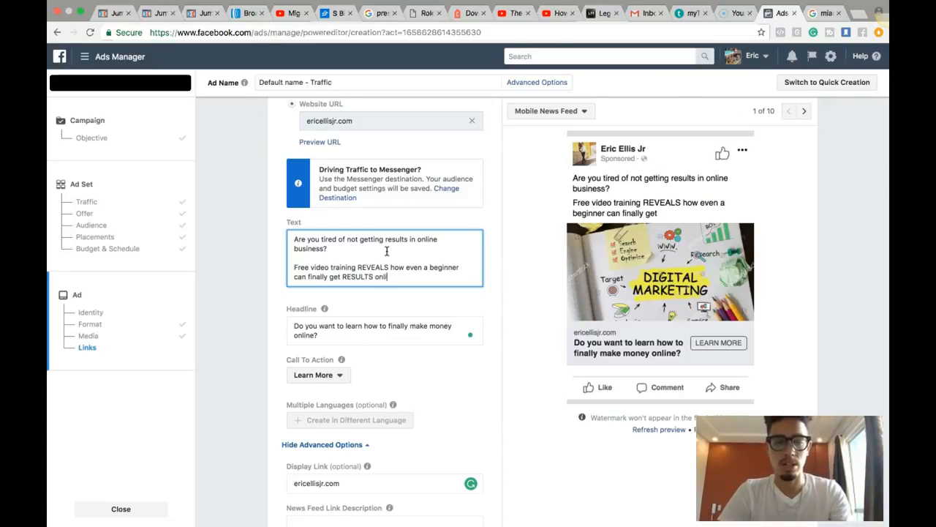
- Add a third paragraph to the ad text: "Take action by clicking the "Learn More" button Now!"
key("Return")
key("Return")
type("T")
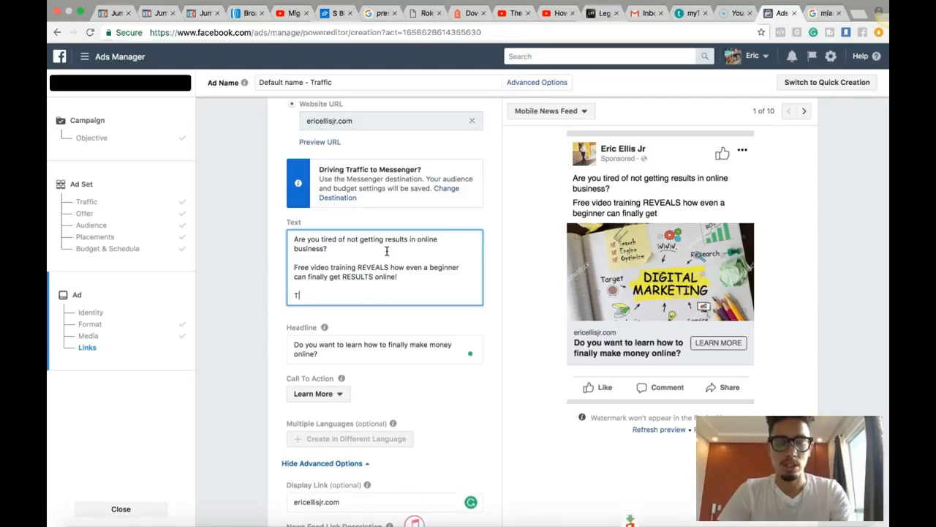
type("ake action")
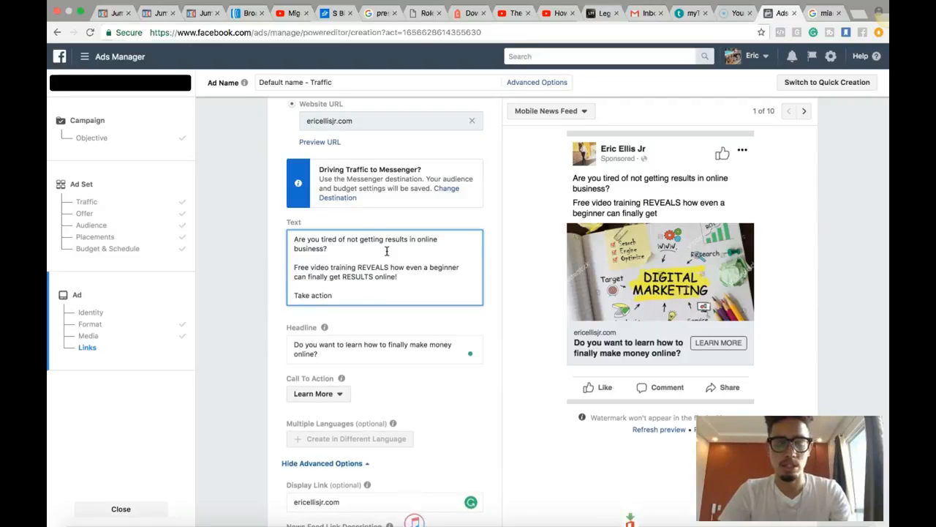
type(" b")
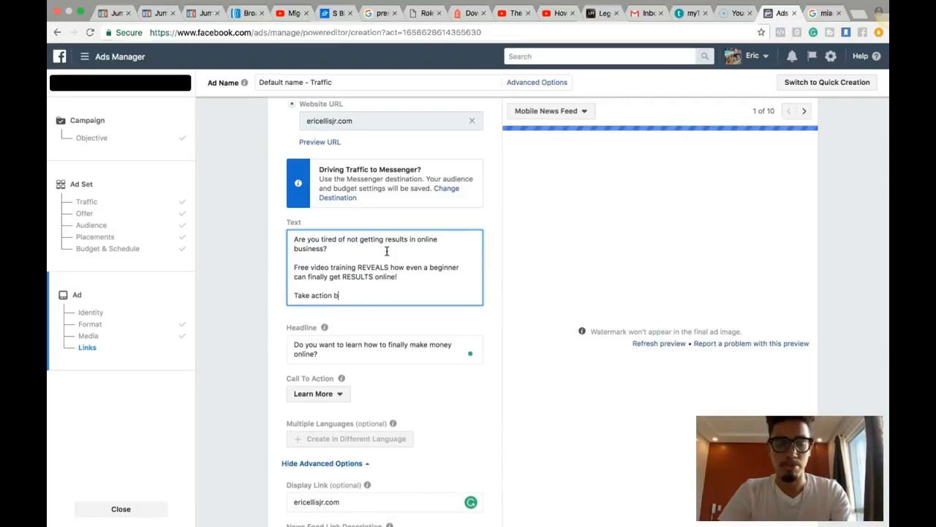
type("y clicking the ")
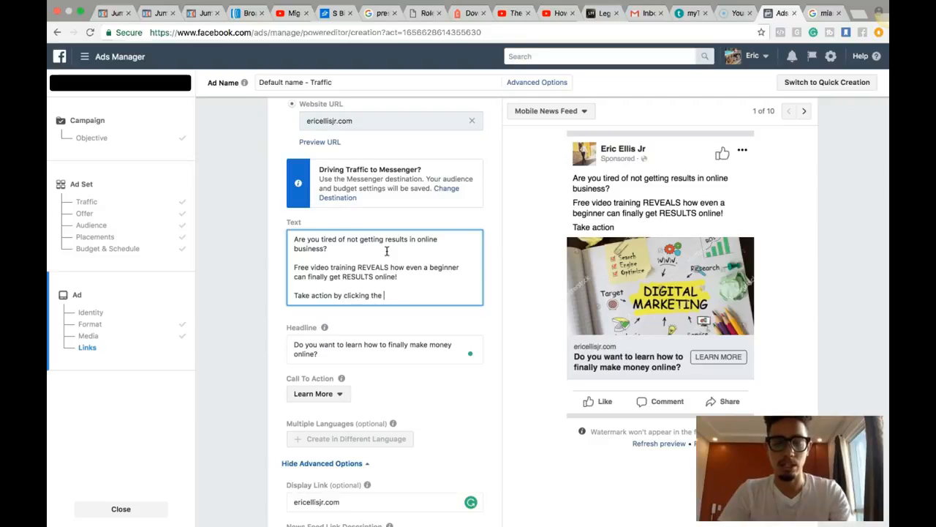
type("\"Learn More\" but")
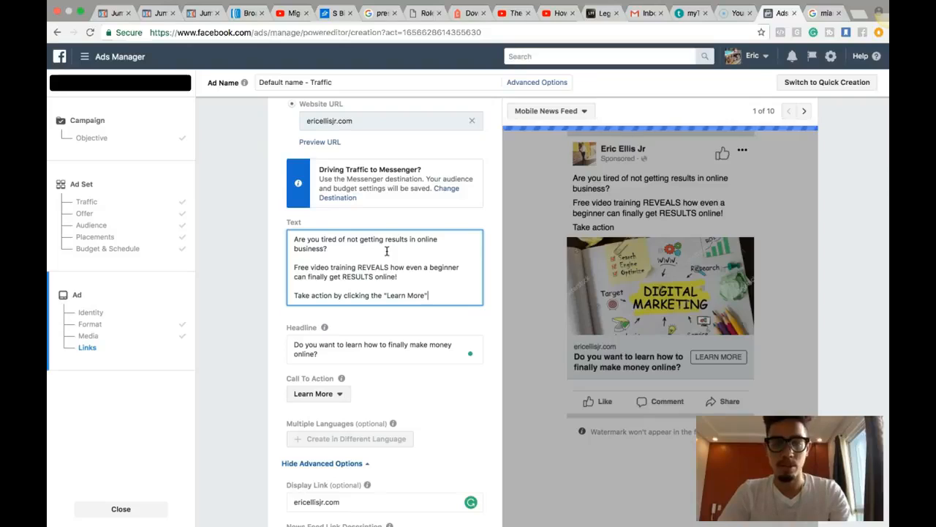
type("ton N")
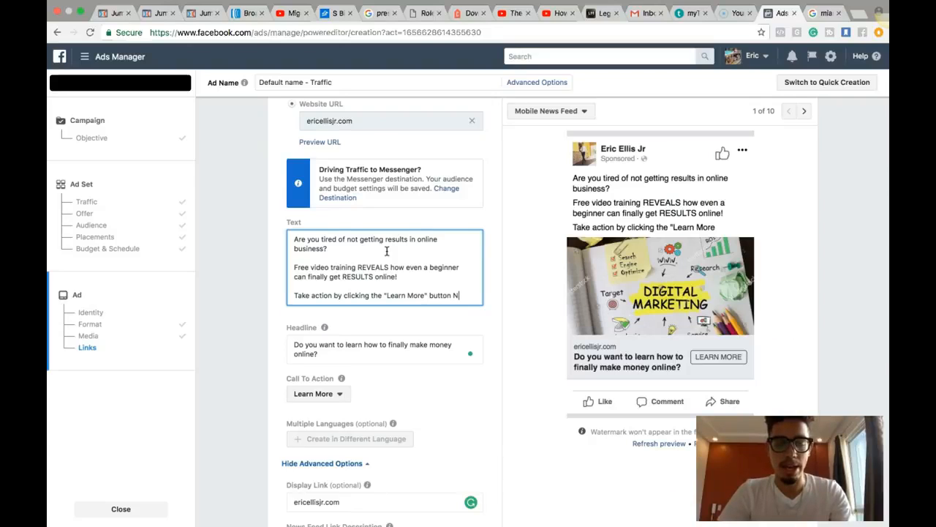
key("Return")
type("Now")
key("BackSpace")
type("w!")
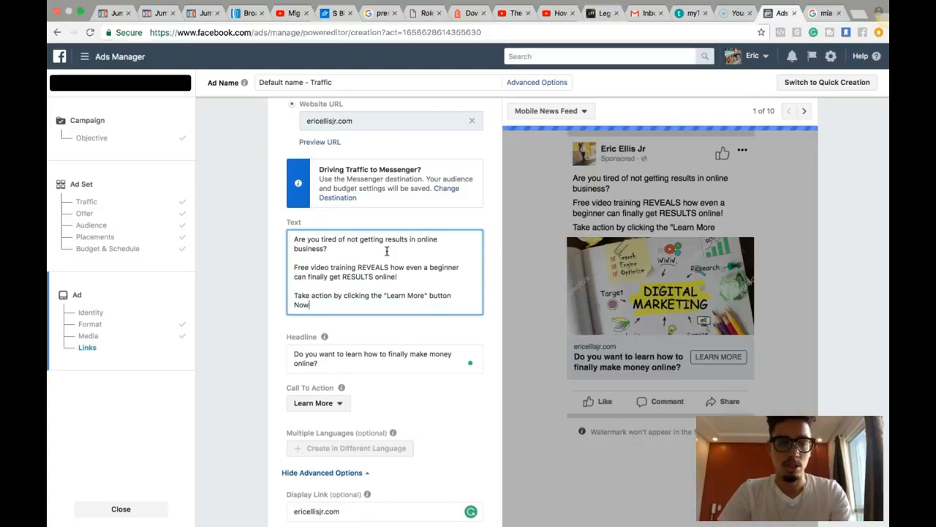
- Finish the ad text's third paragraph with the sentence "Training Not going to be live for long..."
type(" Not ")
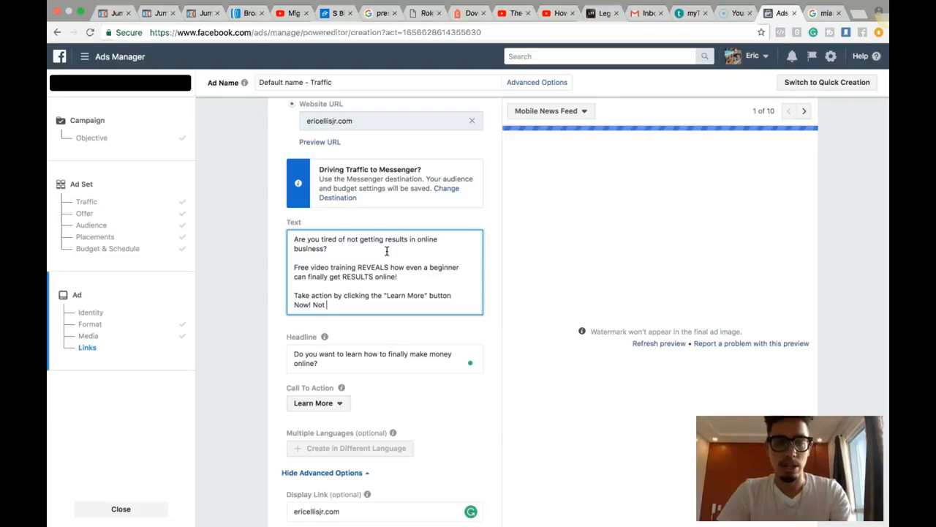
type("going to b")
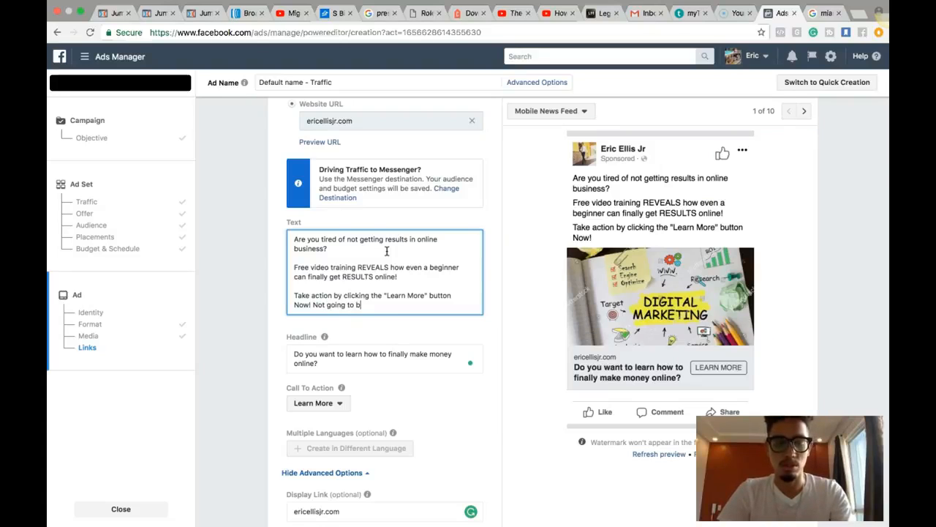
type("e live for long...")
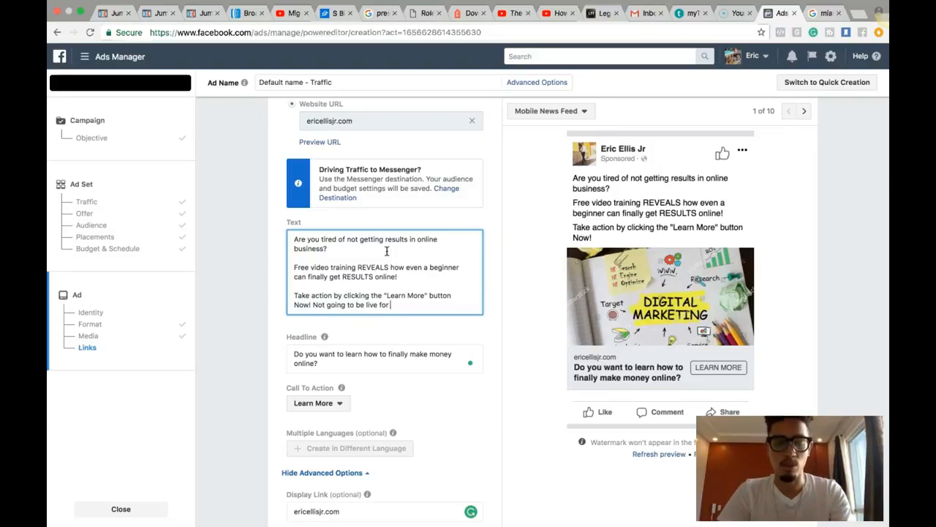
left_click(313, 305)
type("Training")
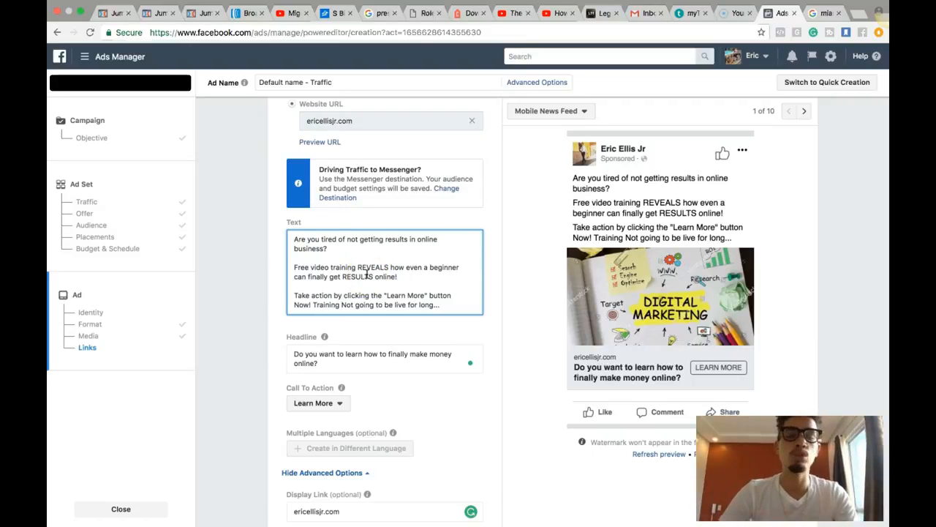
- Review the finished ad text paragraph by paragraph: the opening question, the free video training line and the call to action
left_click(293, 238)
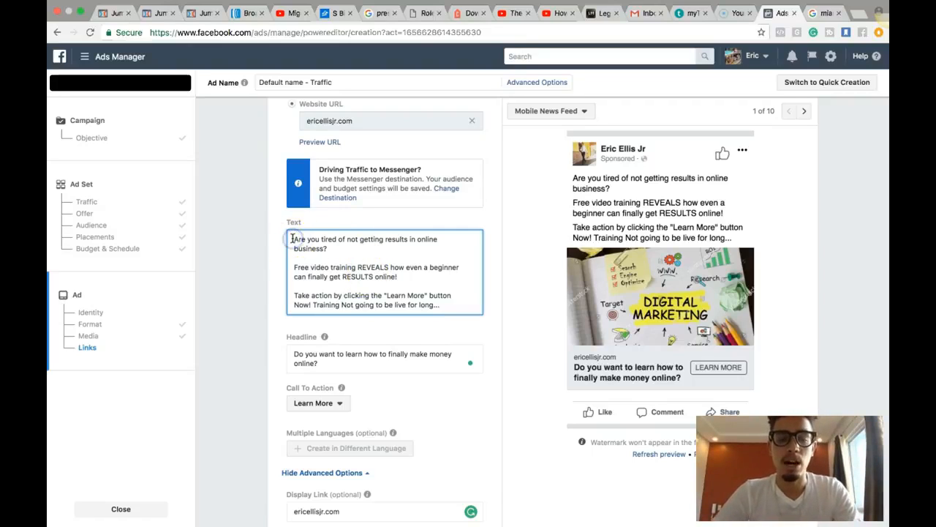
left_click(293, 239)
left_click(292, 240)
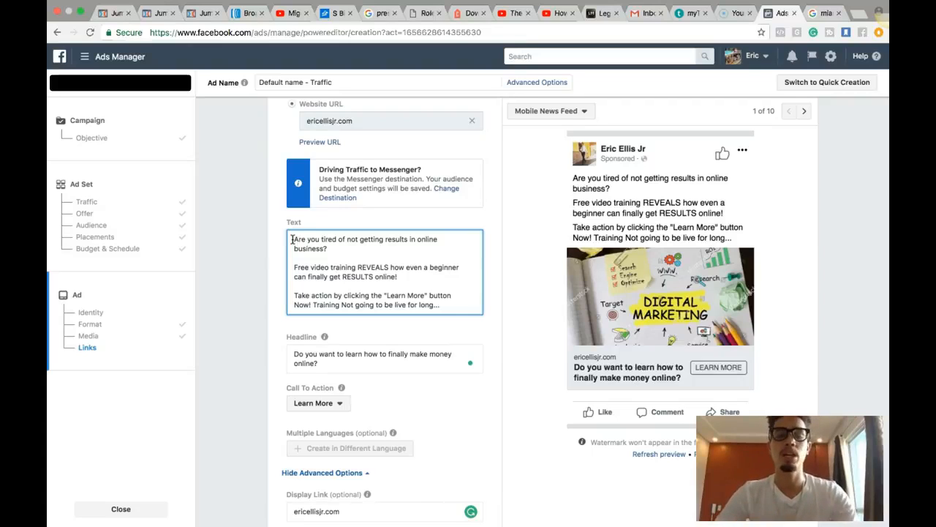
left_click_drag(292, 239, 364, 311)
left_click(387, 306)
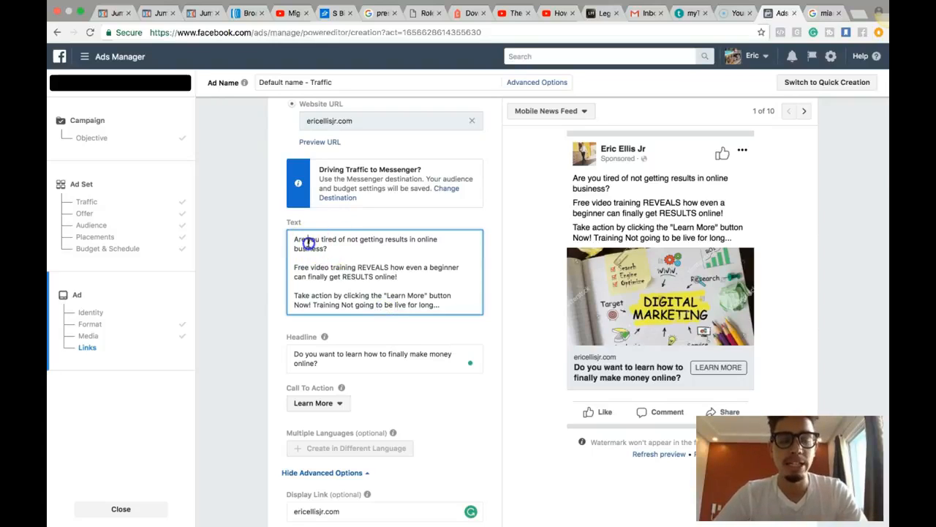
triple_click(297, 241)
left_click(296, 242)
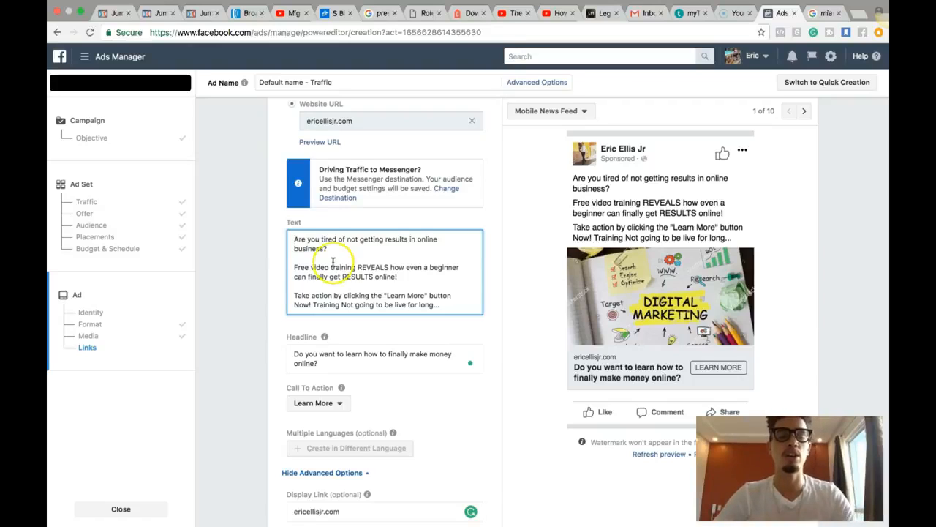
left_click(399, 276)
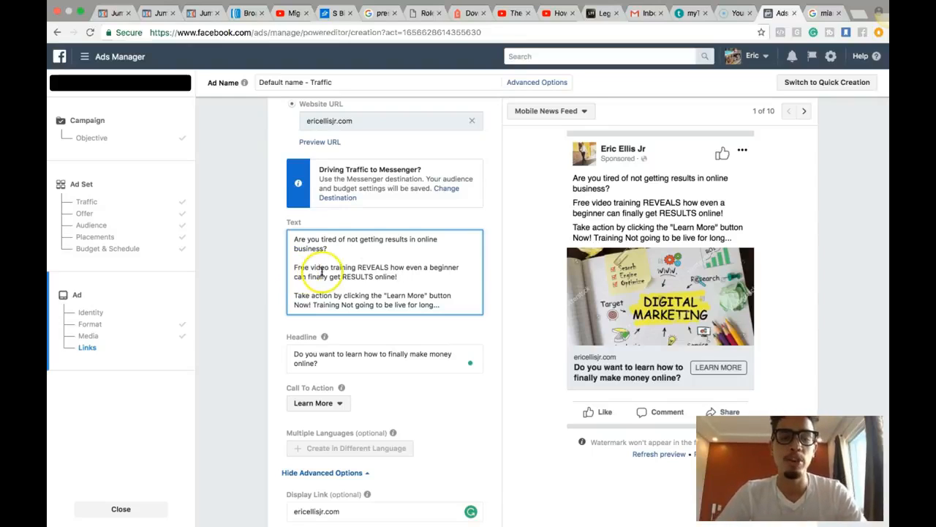
left_click(359, 259)
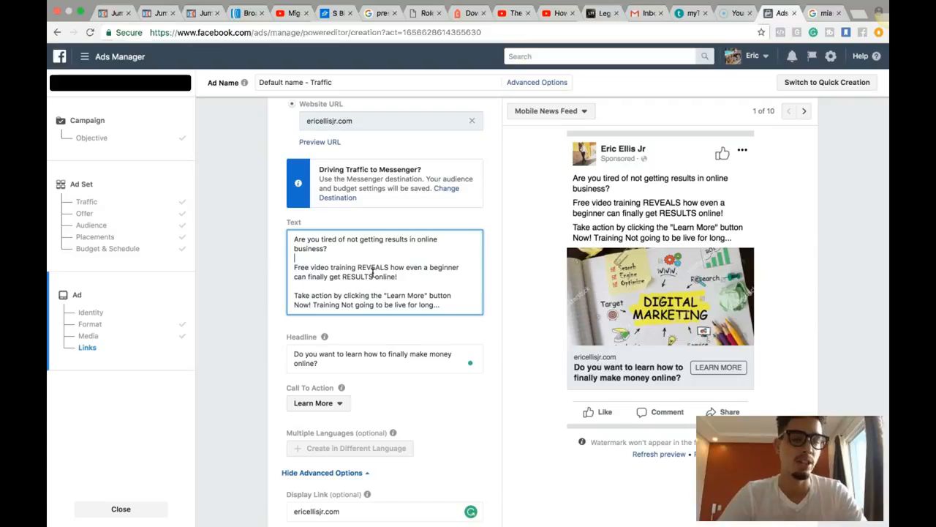
left_click_drag(294, 267, 413, 275)
left_click(413, 275)
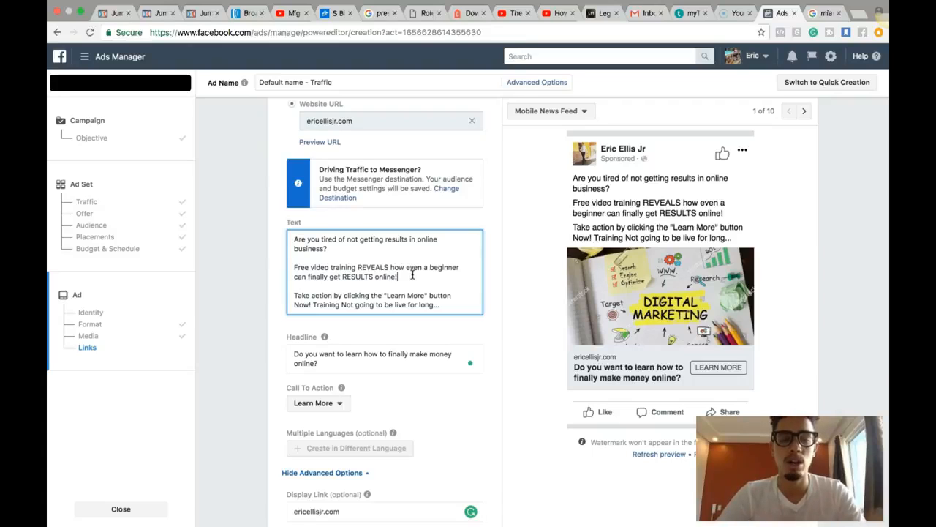
left_click_drag(413, 275, 329, 268)
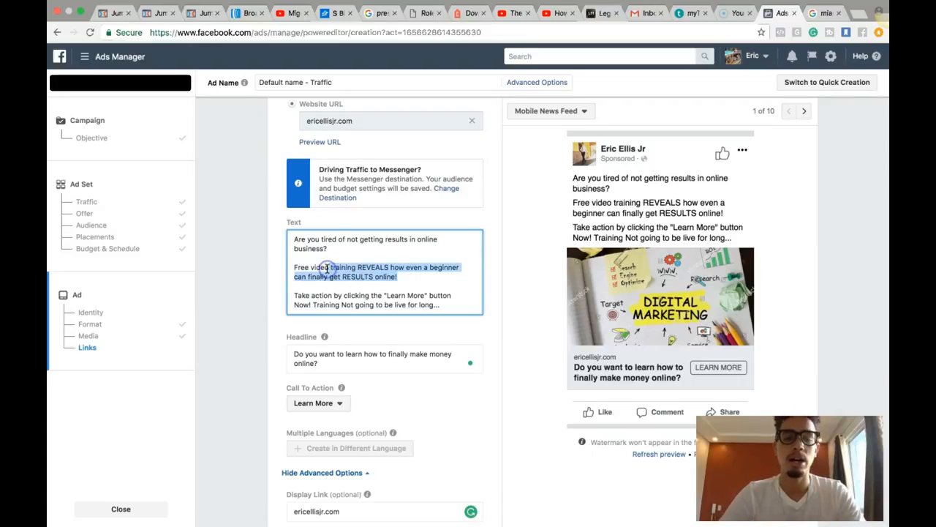
left_click(328, 269)
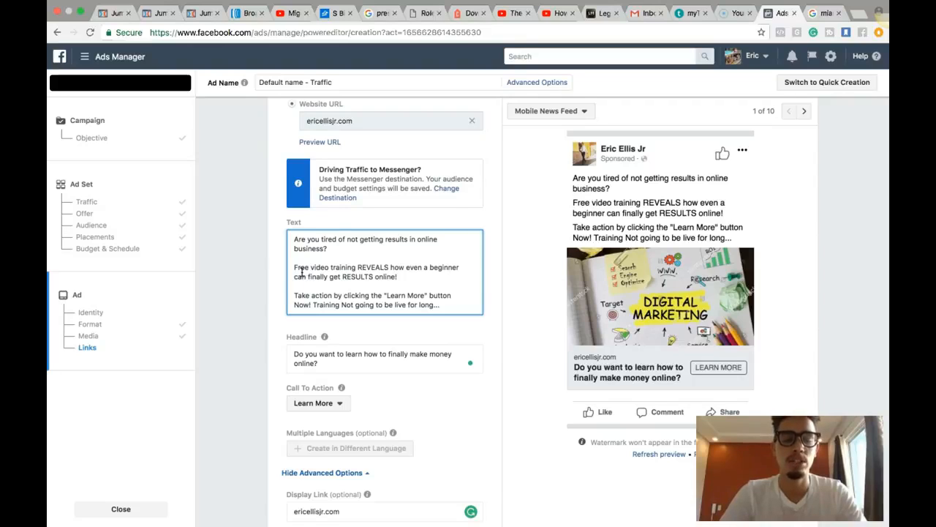
left_click(299, 295)
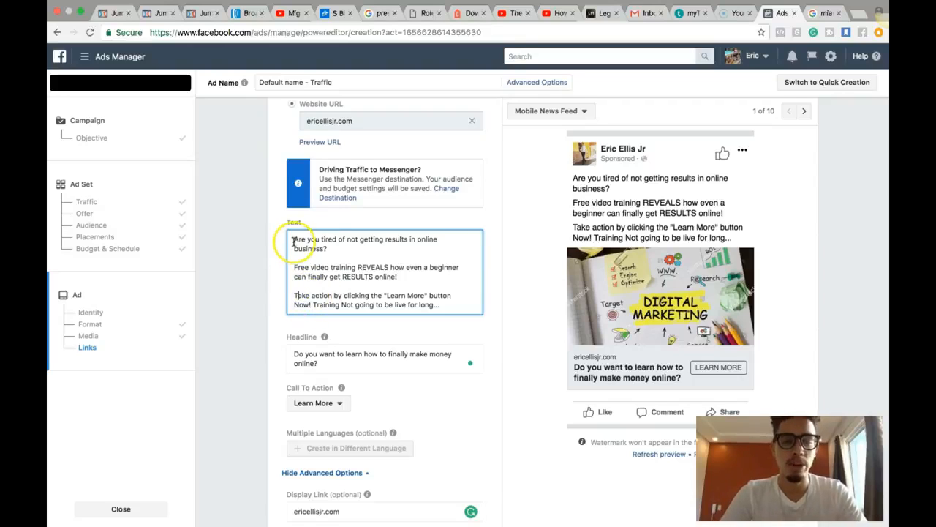
left_click_drag(293, 241, 338, 246)
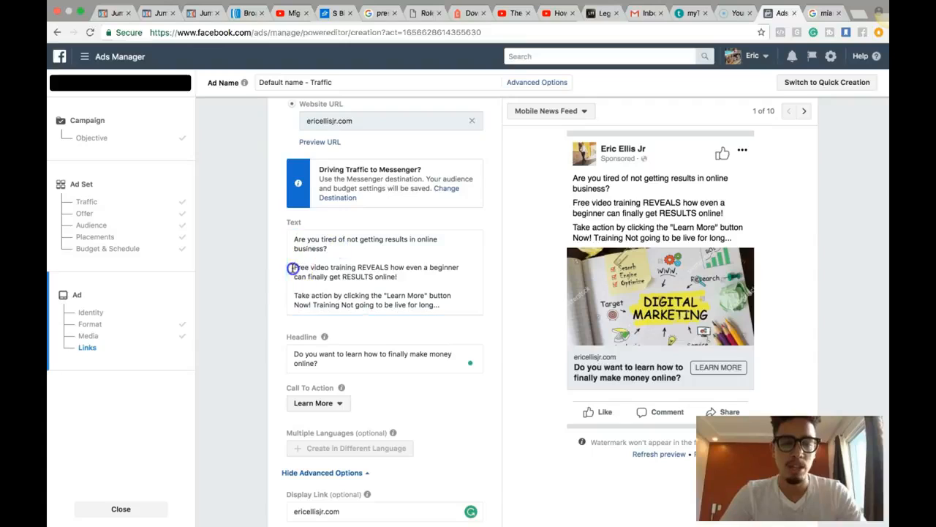
triple_click(310, 265)
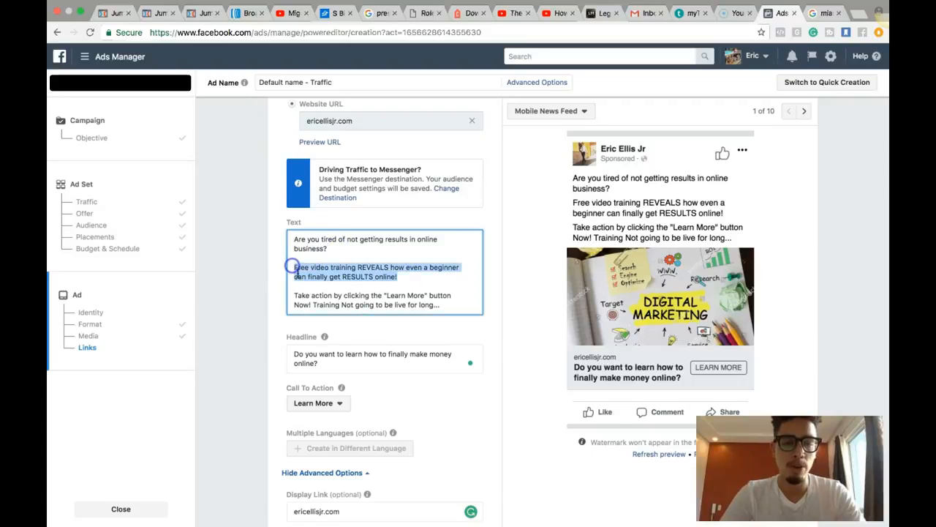
left_click(307, 278)
left_click_drag(295, 294, 367, 297)
left_click(383, 297)
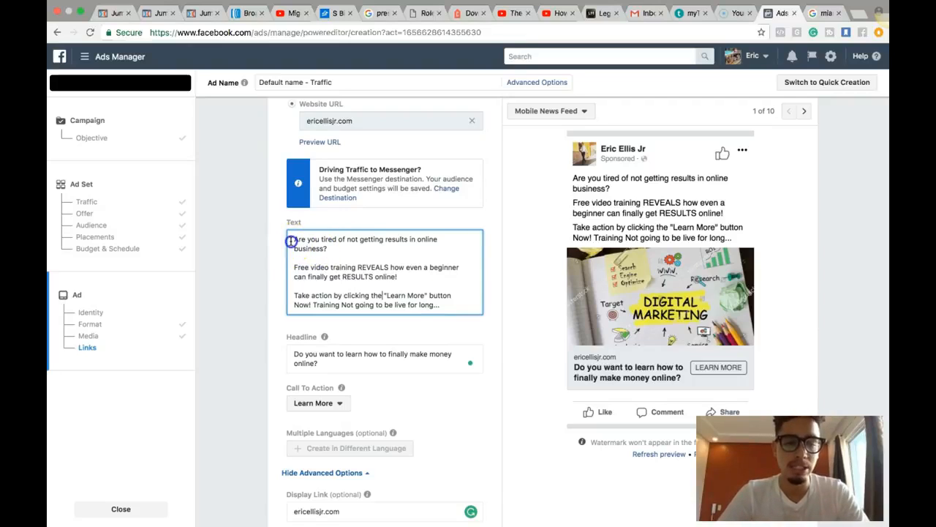
left_click_drag(294, 240, 327, 246)
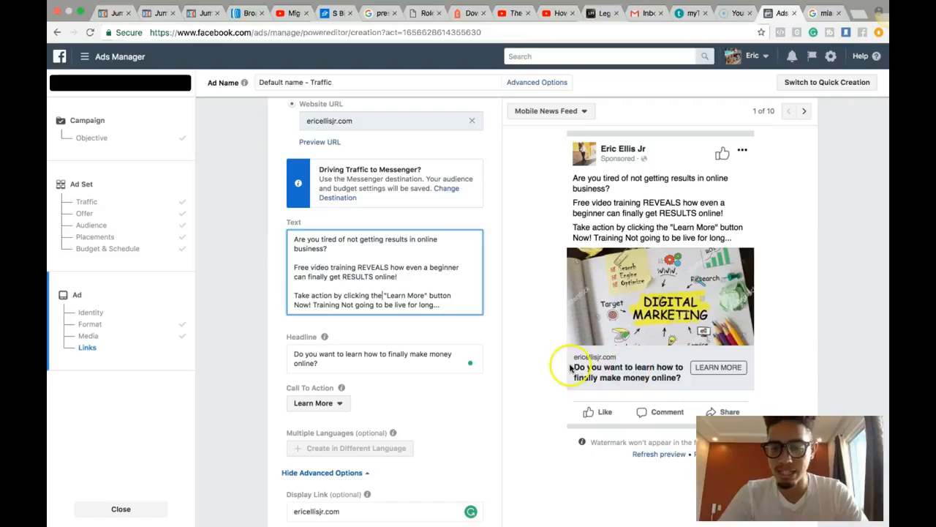
- Reread the ad text's call-to-action paragraph, followed by the opening question and video training paragraphs
left_click(388, 295)
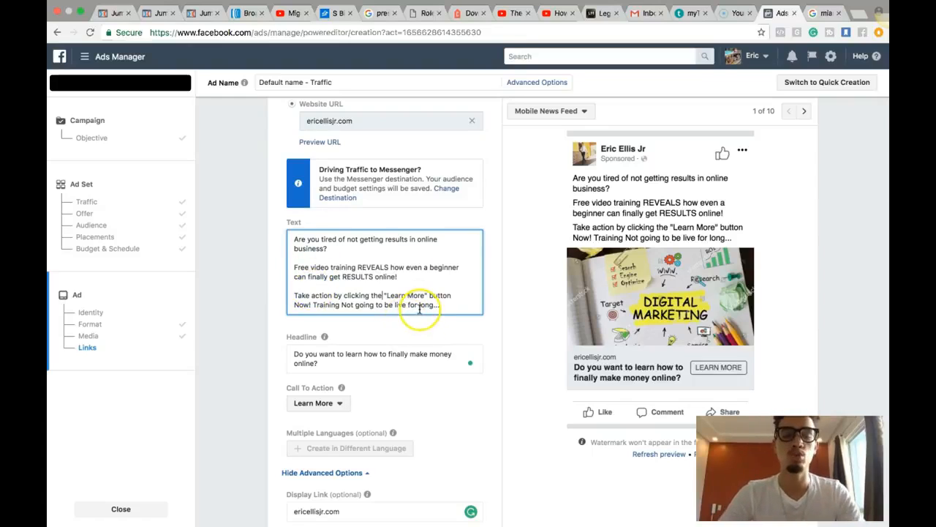
left_click_drag(307, 296, 450, 304)
left_click(449, 305)
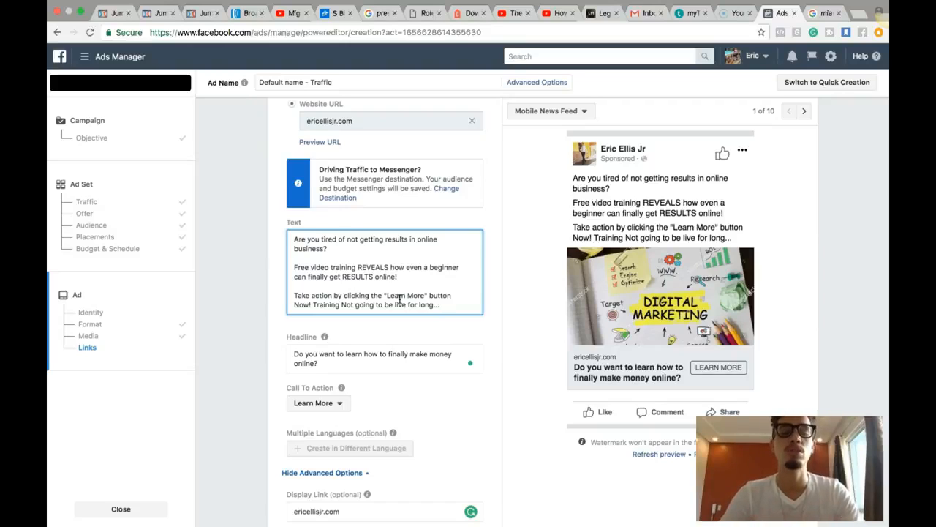
left_click_drag(291, 236, 440, 286)
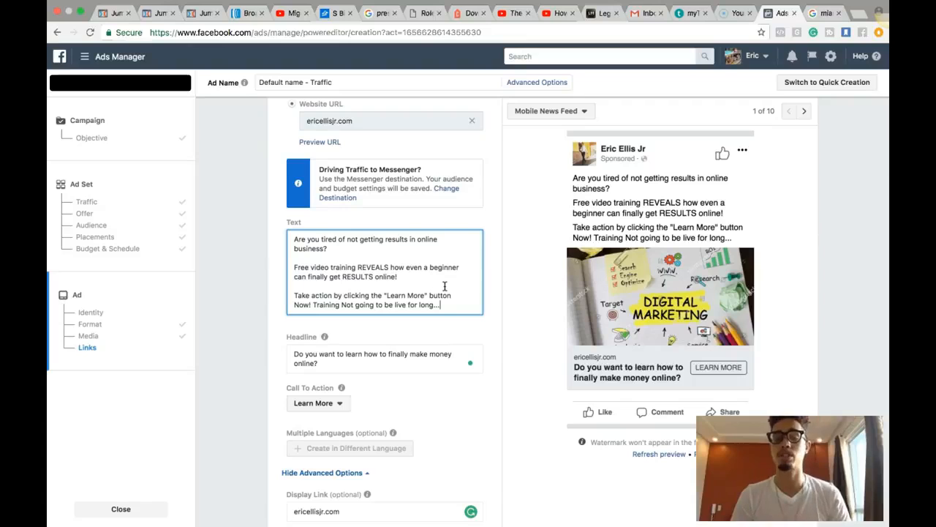
- Examine the ad's remaining settings below the text: display link, News Feed link description, URL parameters, conversion tracking and the ad reach notice
scroll(444, 285, "down", 5)
scroll(447, 280, "down", 4)
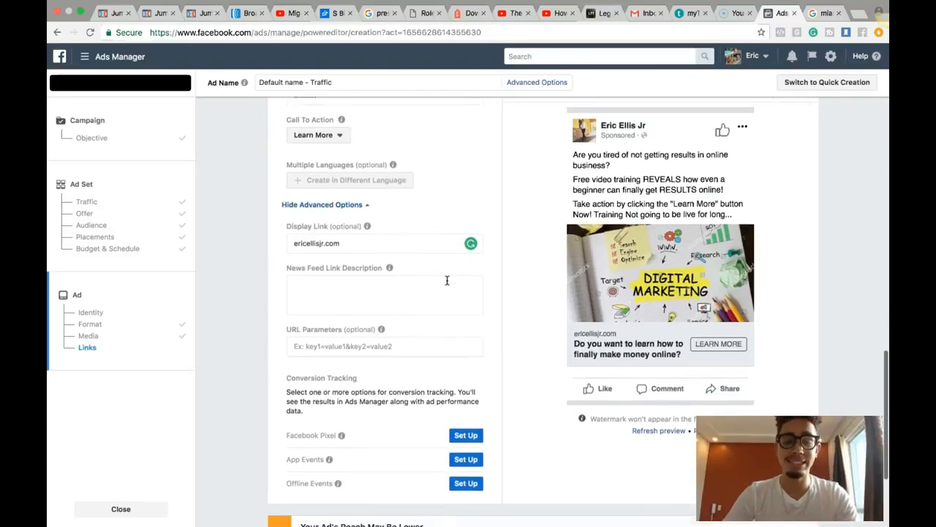
left_click(310, 252)
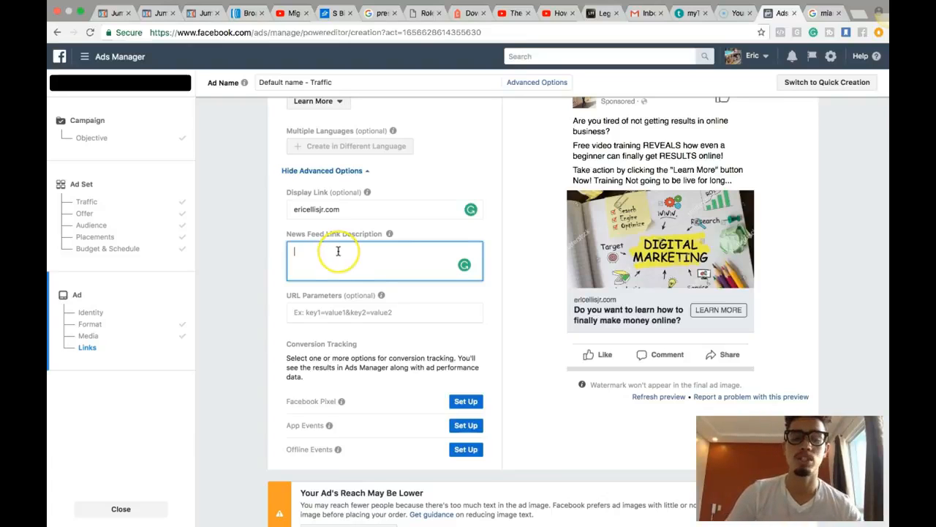
scroll(336, 248, "down", 3)
scroll(338, 251, "down", 1)
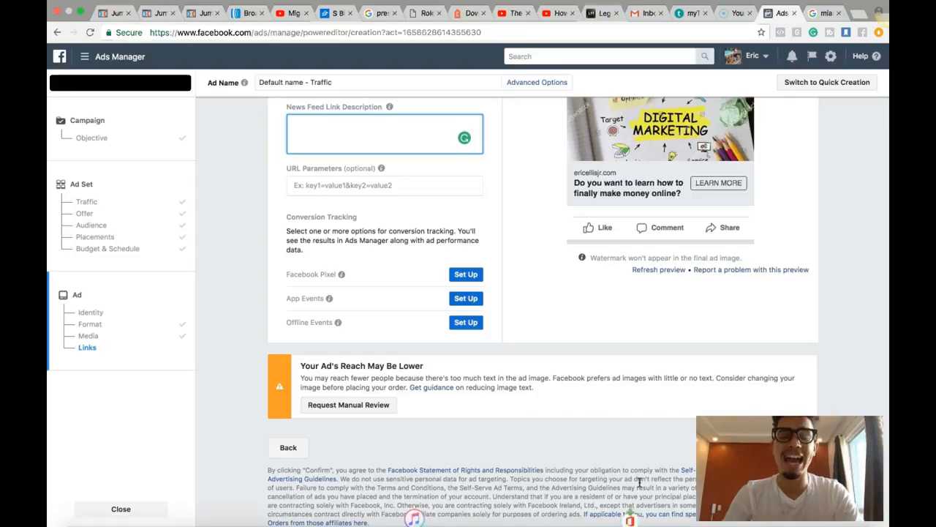
scroll(639, 483, "up", 2)
scroll(639, 482, "up", 3)
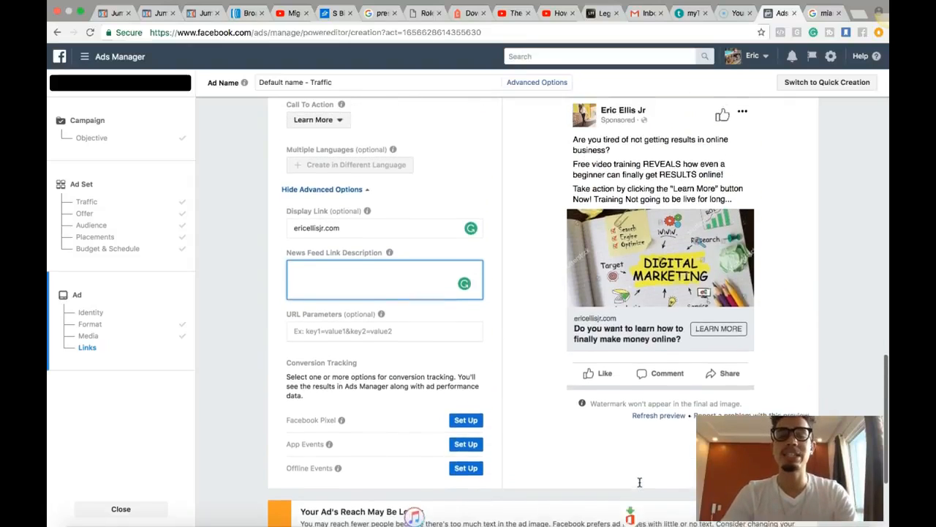